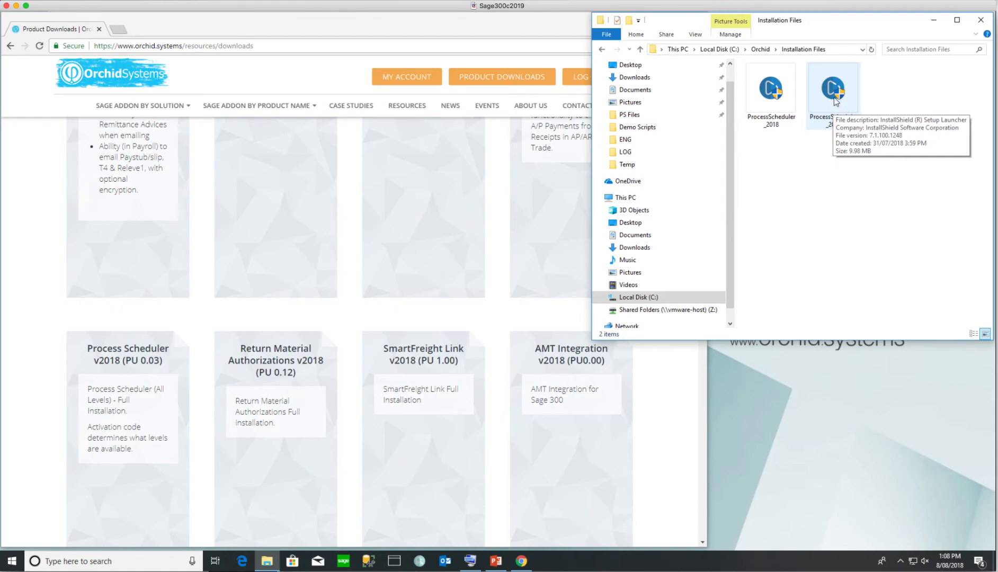
Launch the Process Scheduler 2019 installer, accept the licence agreement, and keep the default Sage folders
double_click(833, 101)
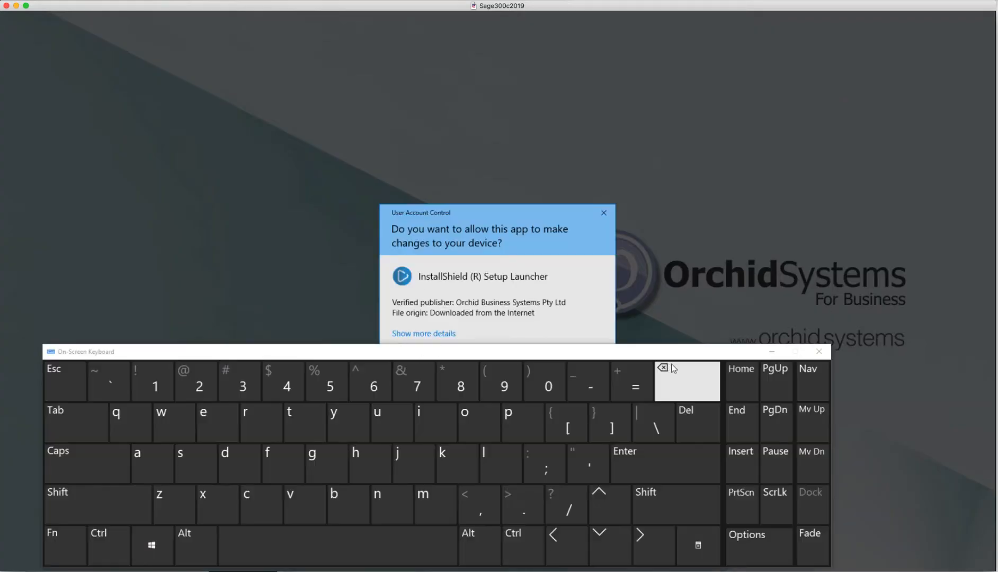
left_click(454, 358)
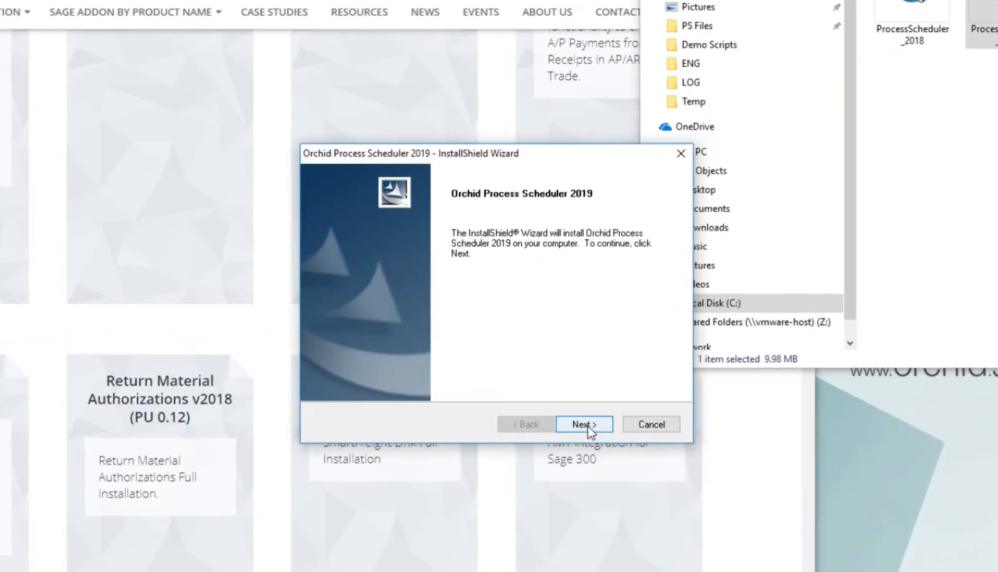
left_click(588, 427)
left_click(416, 377)
left_click(584, 426)
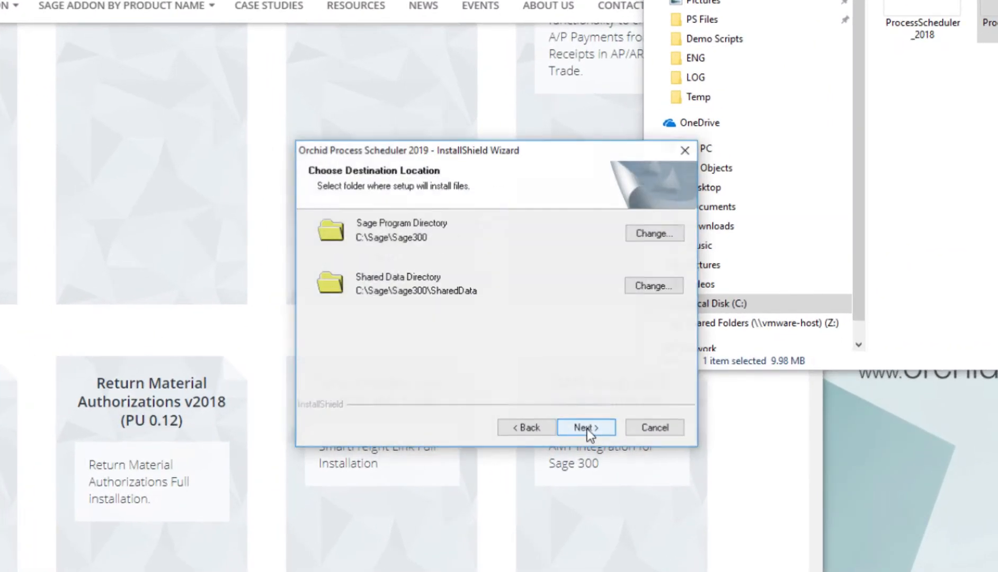
left_click(585, 426)
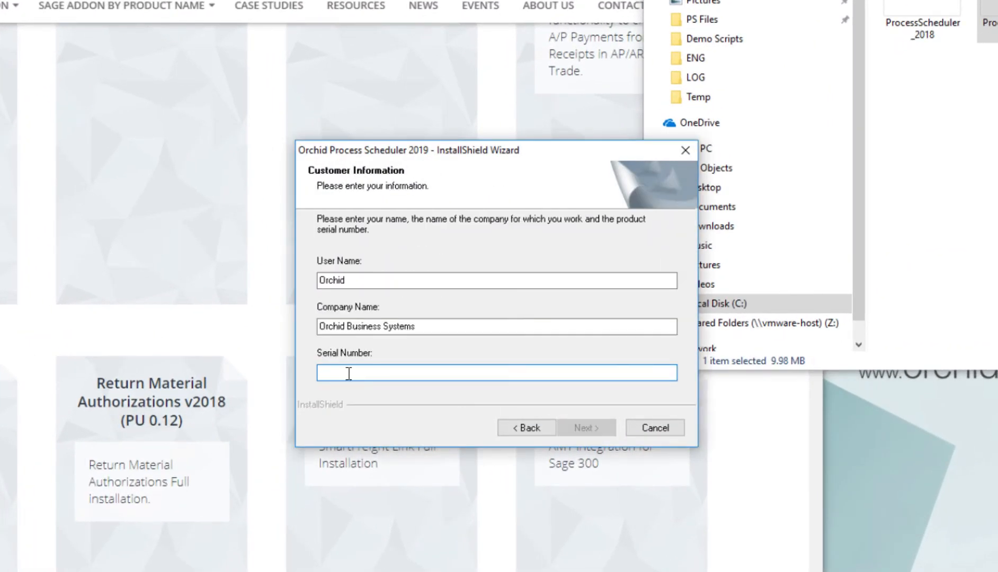
Paste the product serial number, choose the 30 day grace period install, and untick Web Files
key("ctrl+v")
left_click_drag(349, 374, 344, 373)
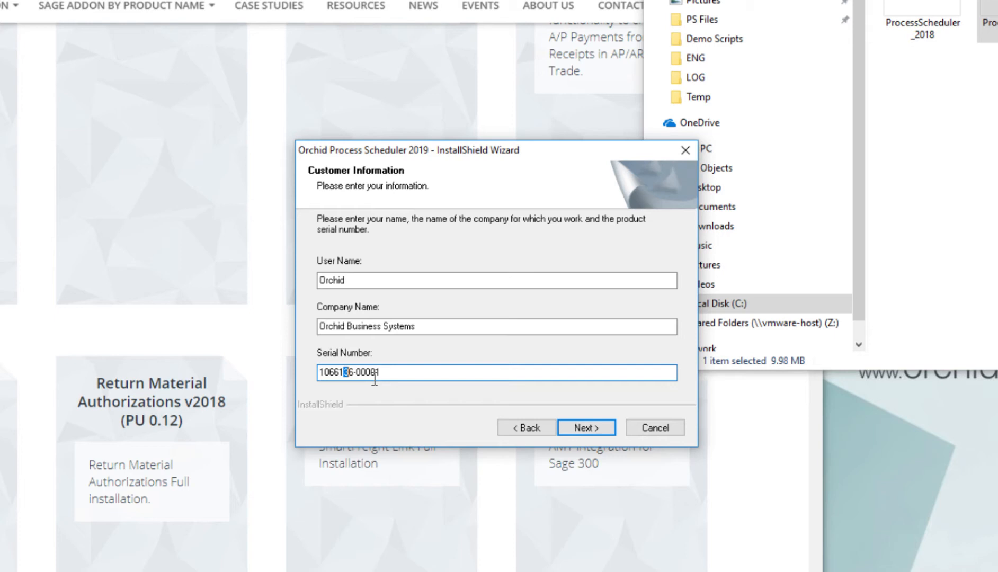
key("Return")
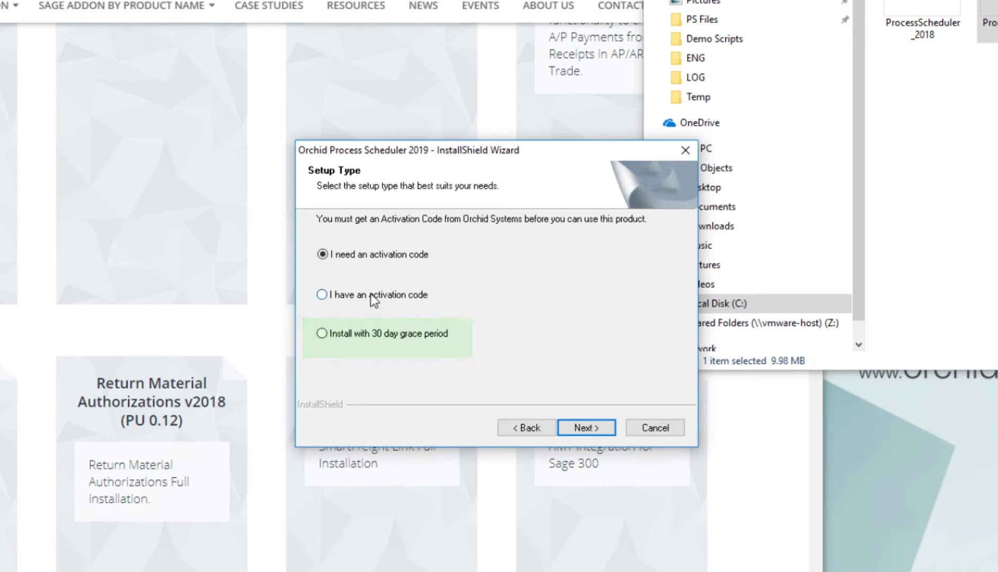
left_click(322, 333)
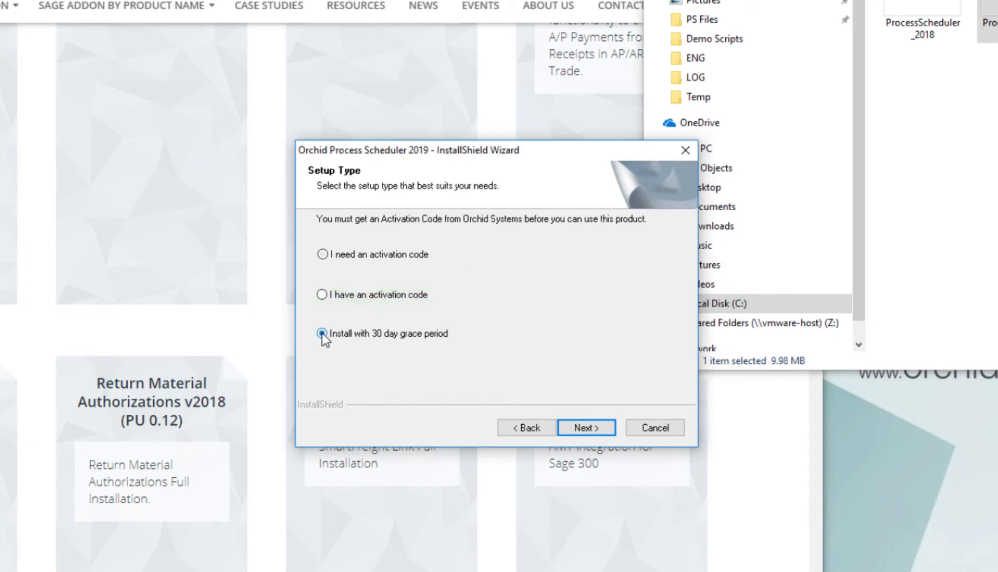
left_click(588, 428)
left_click(340, 286)
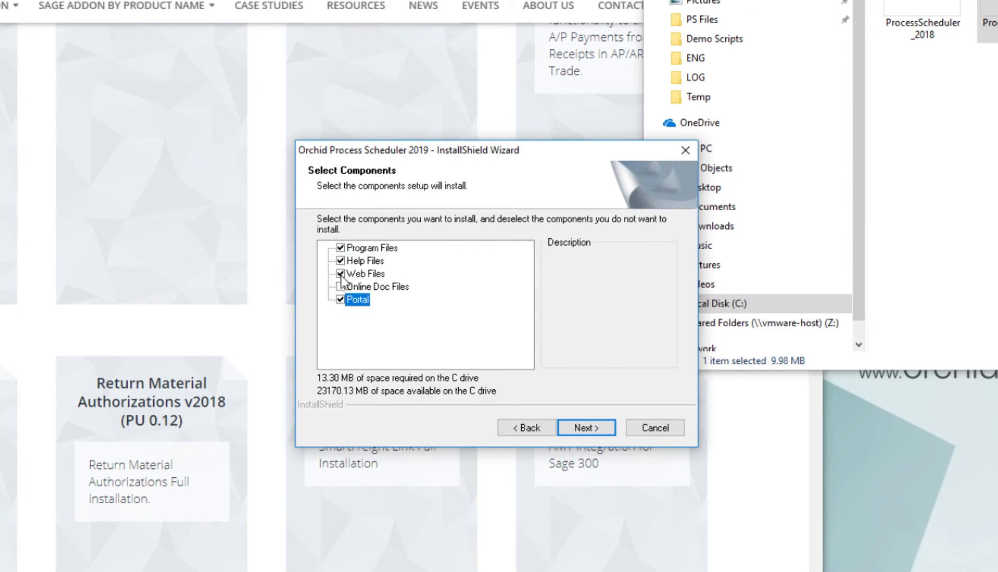
Untick Online Doc Files, install Process Scheduler 2019, finish, and acknowledge the licence creation message
left_click(340, 274)
left_click(585, 428)
left_click(586, 428)
left_click(587, 428)
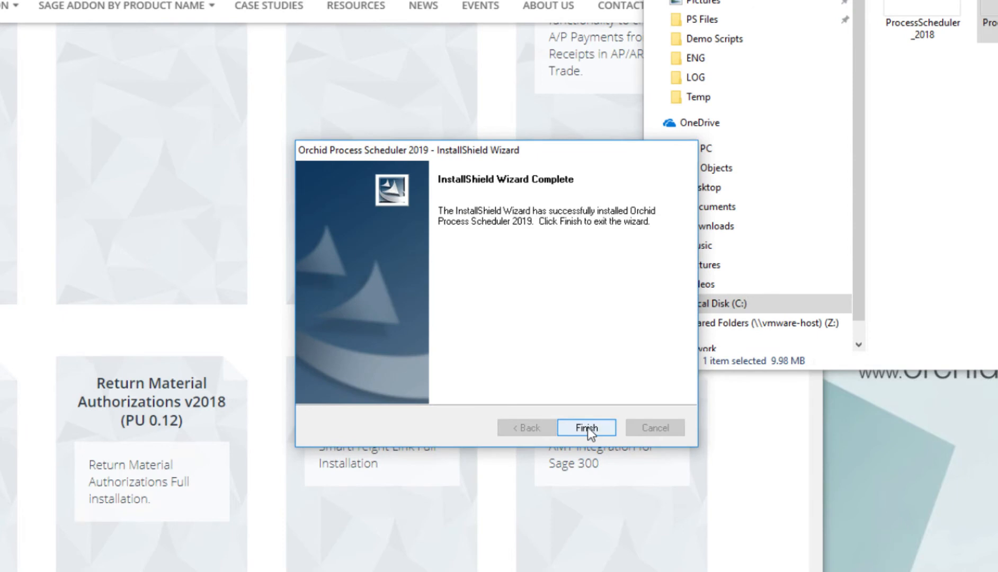
left_click(587, 428)
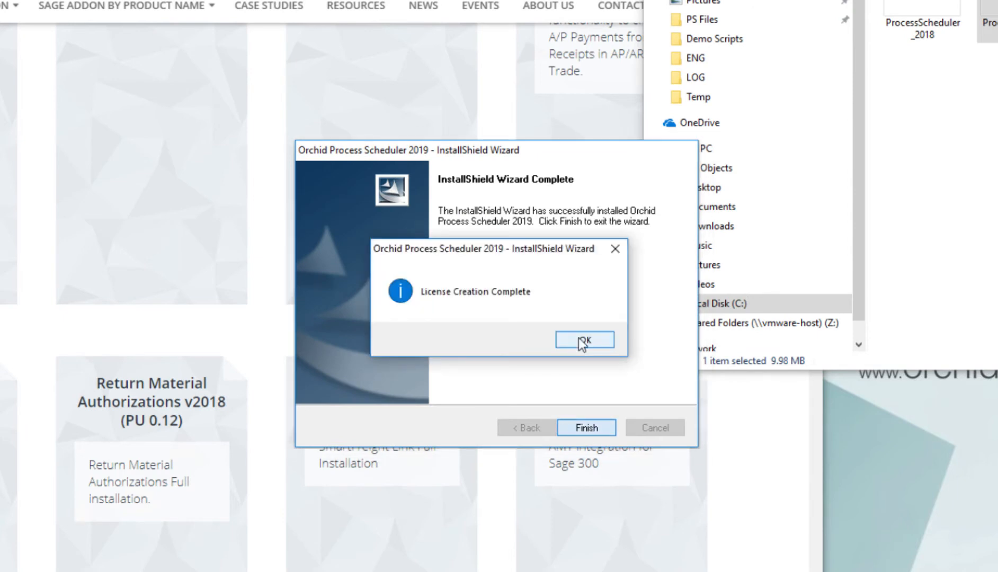
left_click(585, 340)
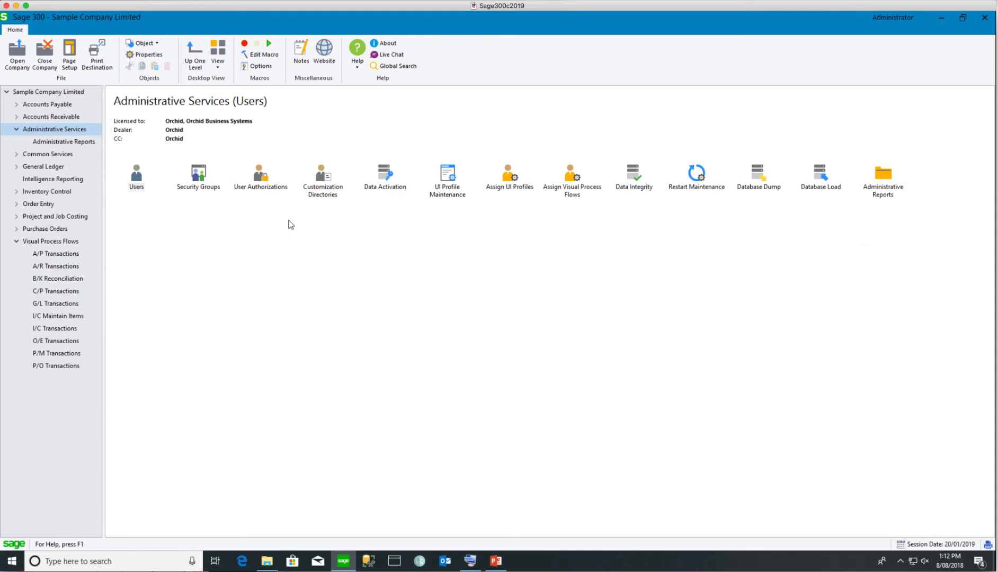
Activate Process Scheduler 6.6A for the company through Data Activation after confirming the backup
double_click(385, 178)
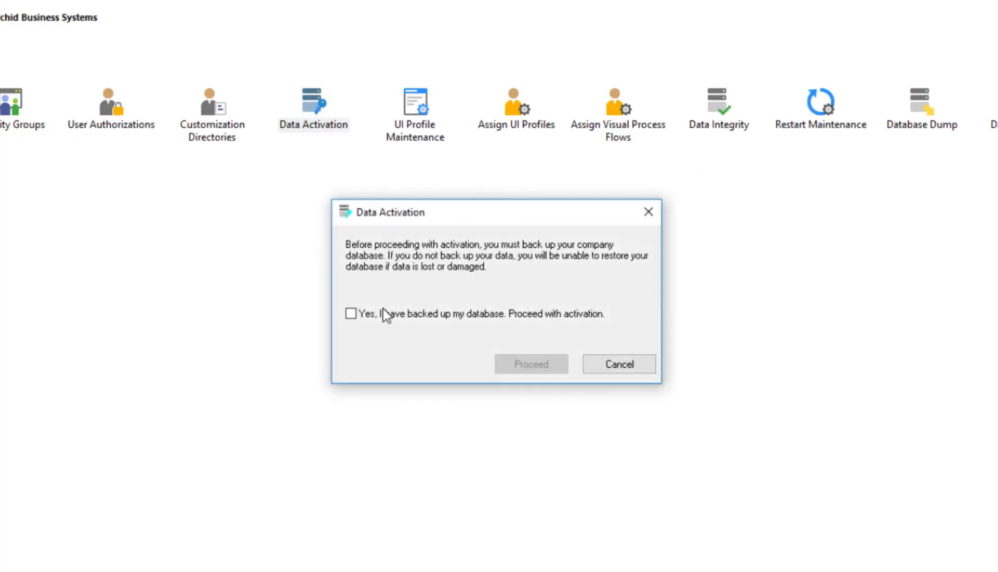
left_click(428, 304)
left_click(517, 334)
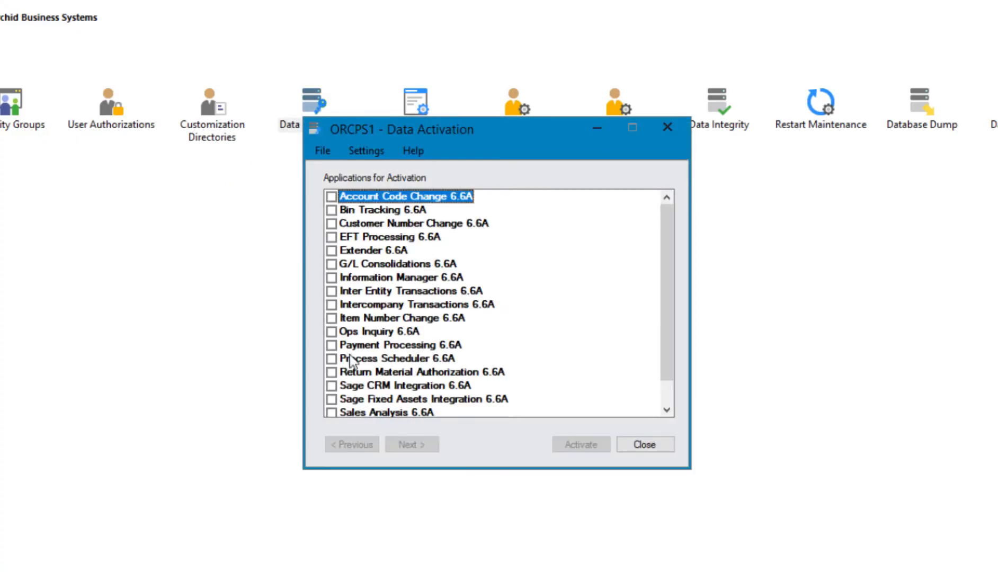
left_click(350, 362)
left_click(415, 442)
left_click(578, 443)
left_click(638, 311)
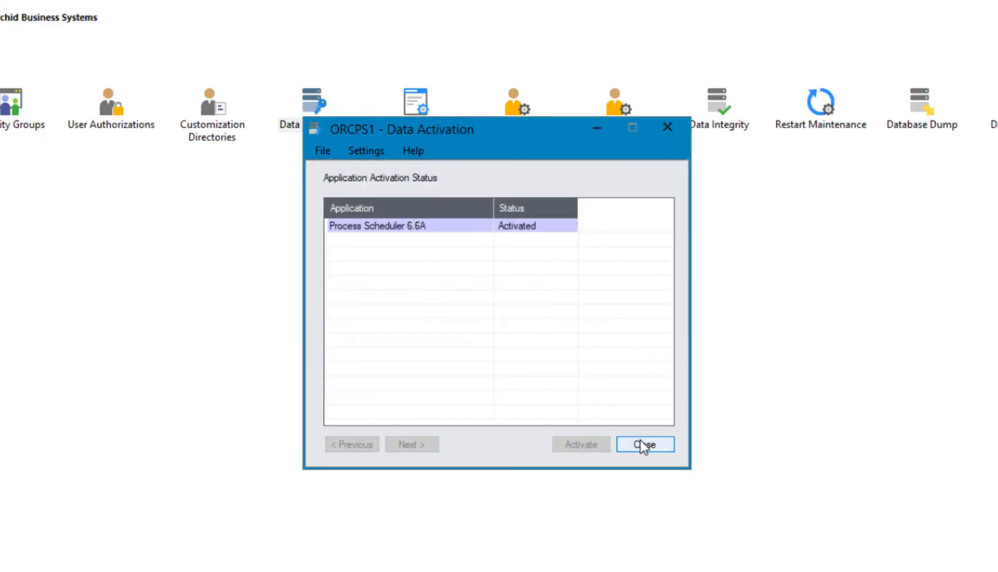
left_click(644, 445)
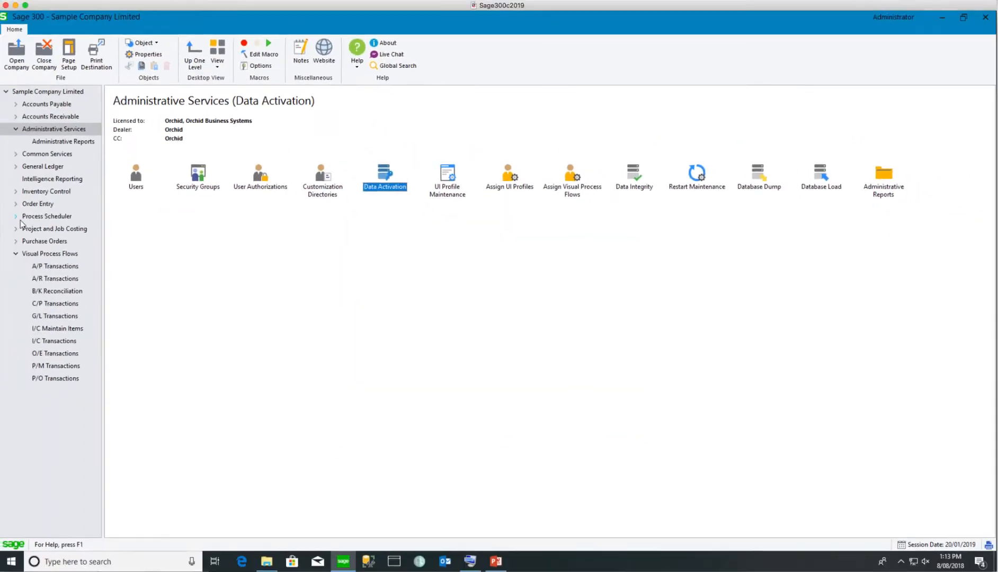
Open Process Scheduler Setup > License and review the serial number and 7/09/2018 expiry date
left_click(17, 216)
double_click(45, 216)
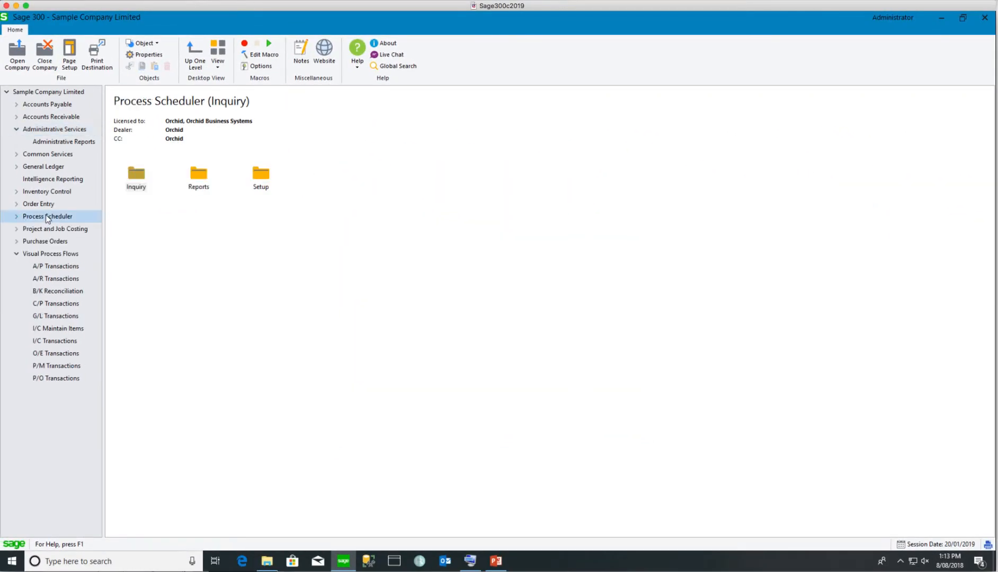
double_click(262, 176)
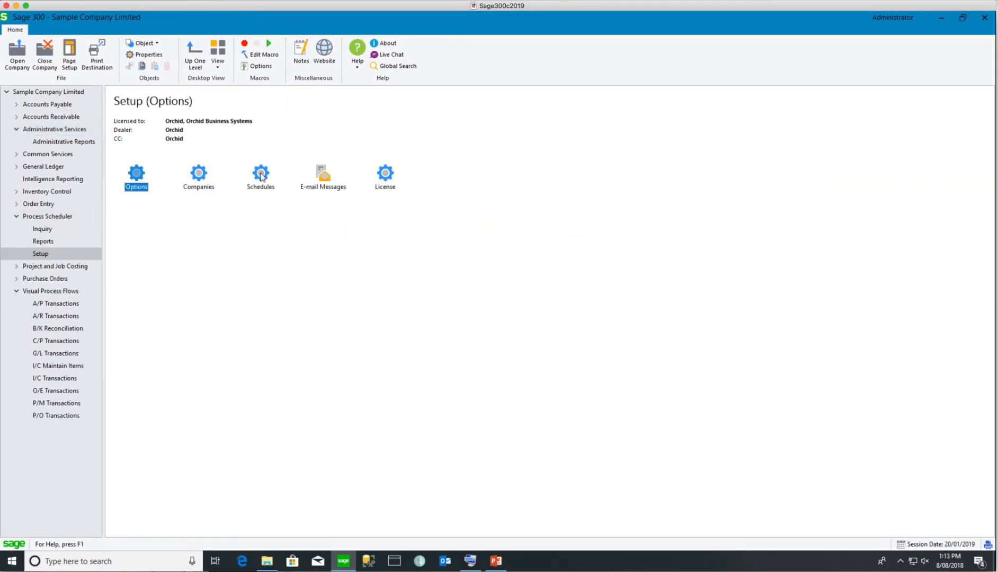
double_click(389, 175)
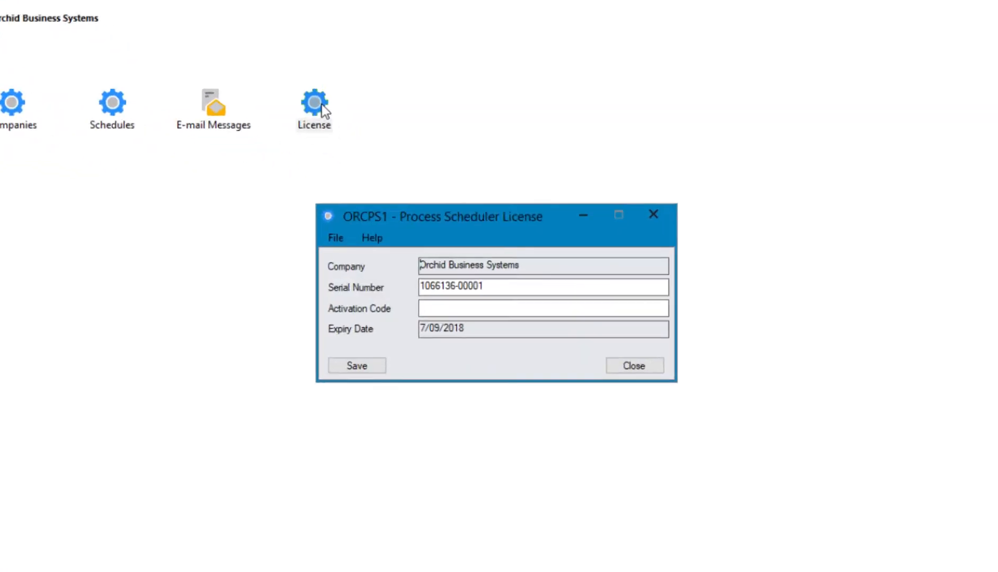
left_click_drag(433, 289, 440, 289)
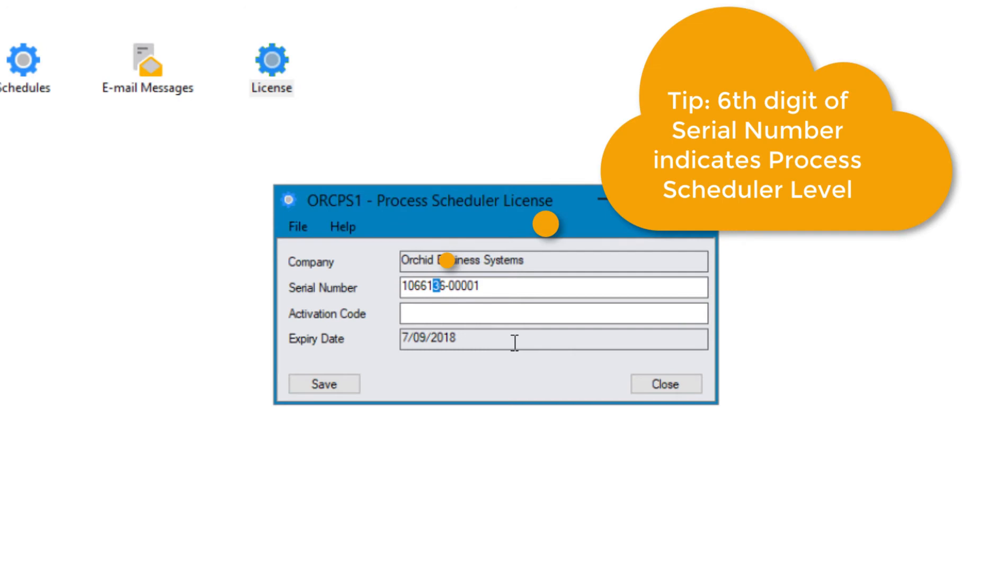
left_click(439, 315)
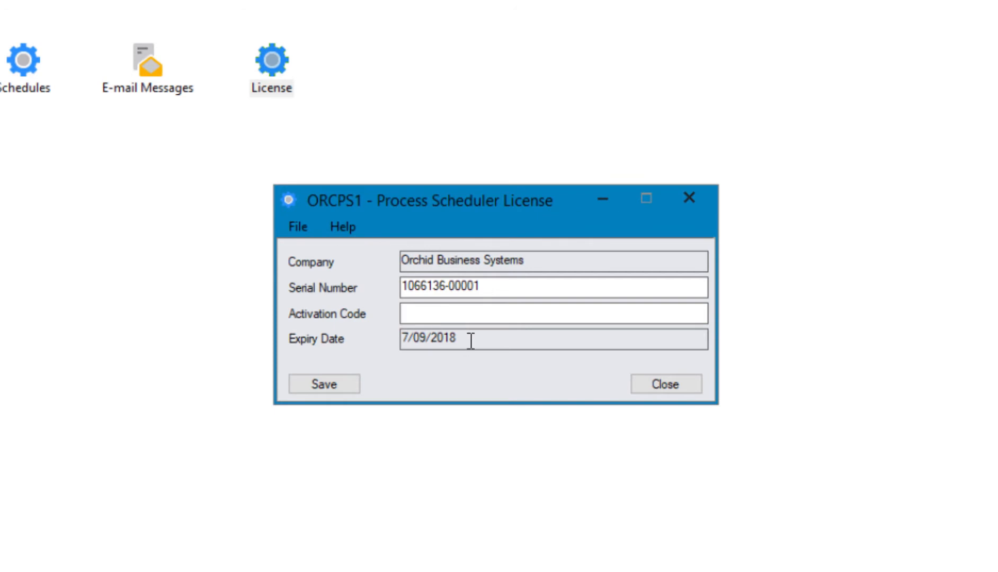
left_click_drag(472, 340, 385, 339)
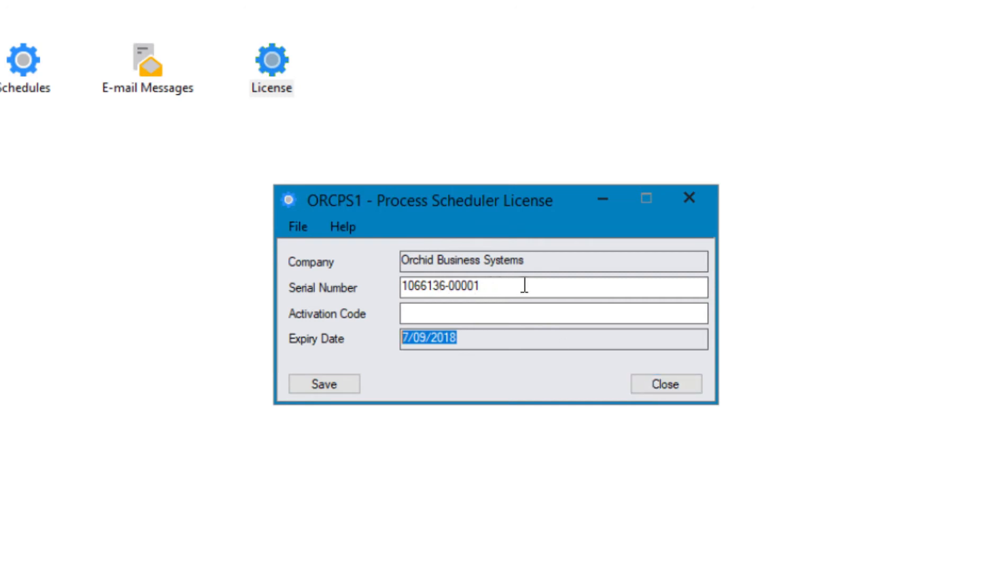
left_click_drag(530, 286, 365, 282)
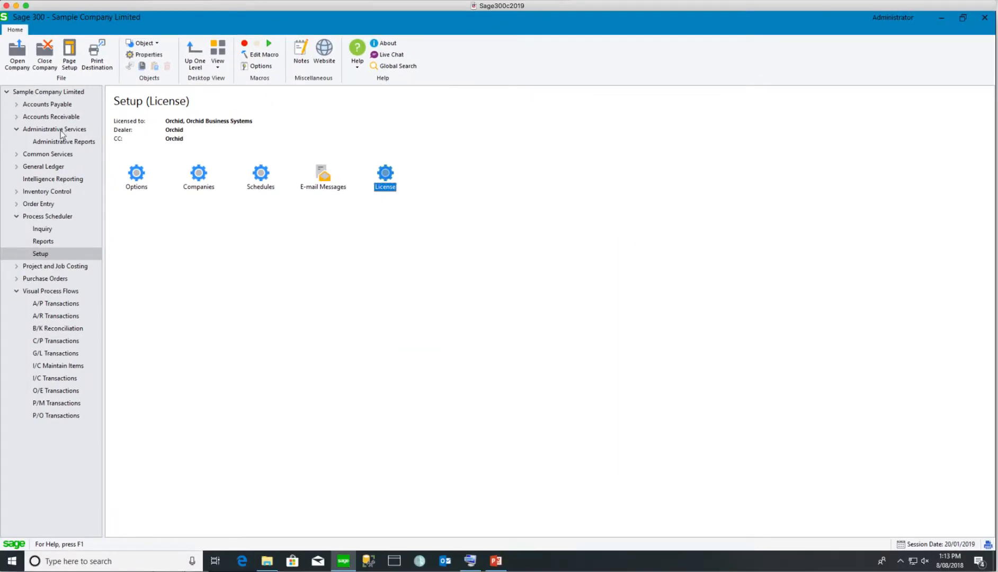
Load security group ALL for Process Scheduler 6.6A and confirm Inquiry, Setup and Processing, and E-mail Message Setup are granted
left_click(61, 130)
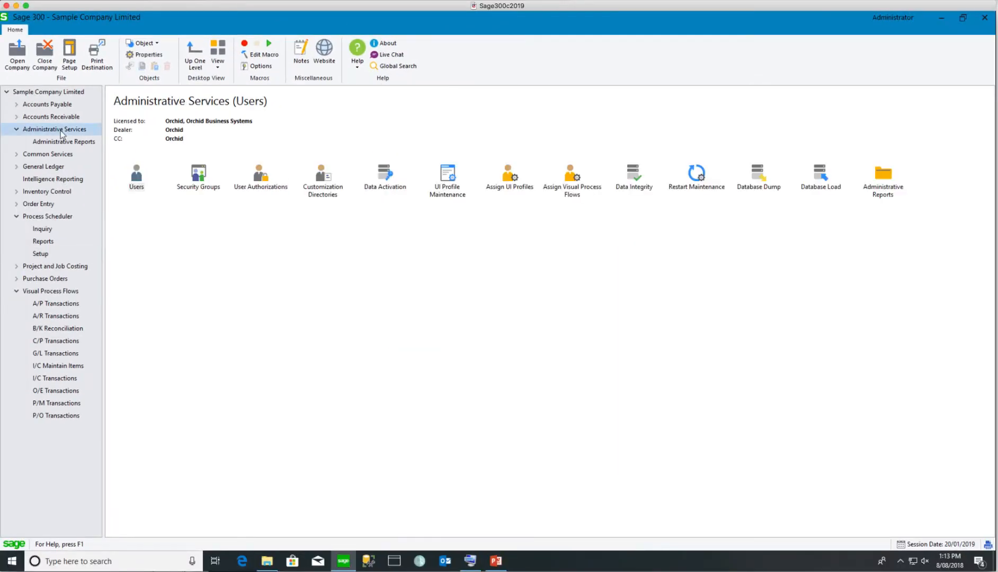
double_click(197, 179)
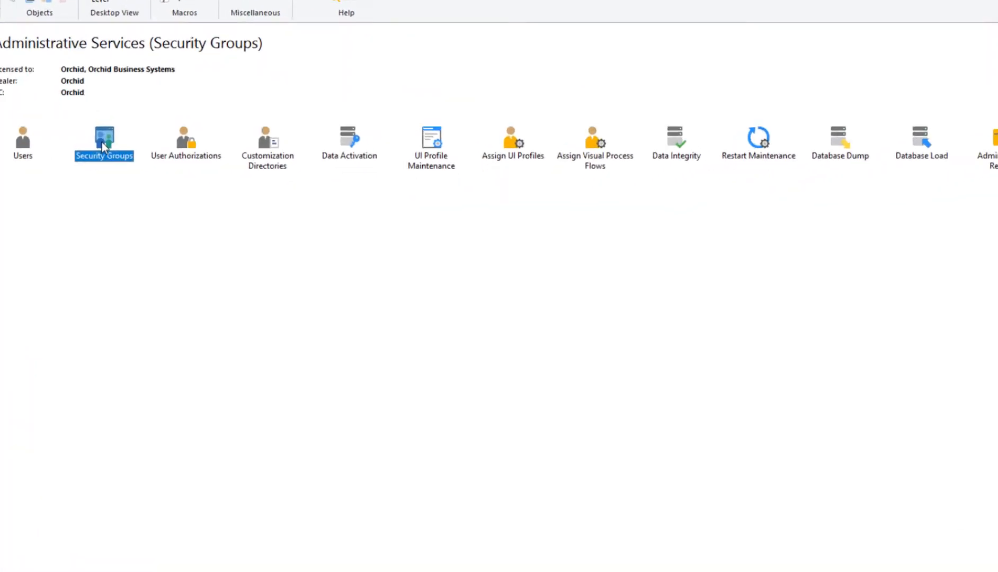
left_click(560, 232)
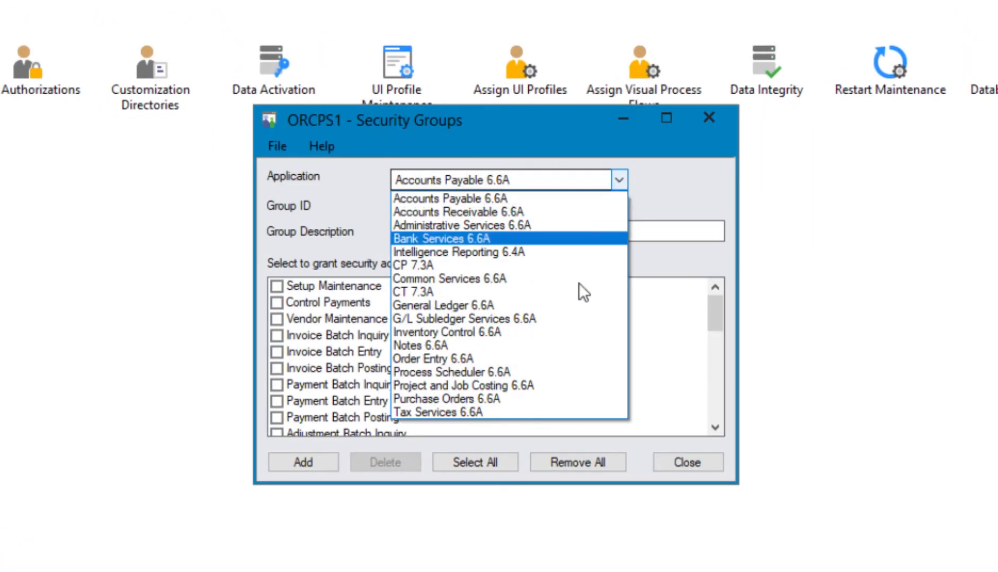
left_click(471, 371)
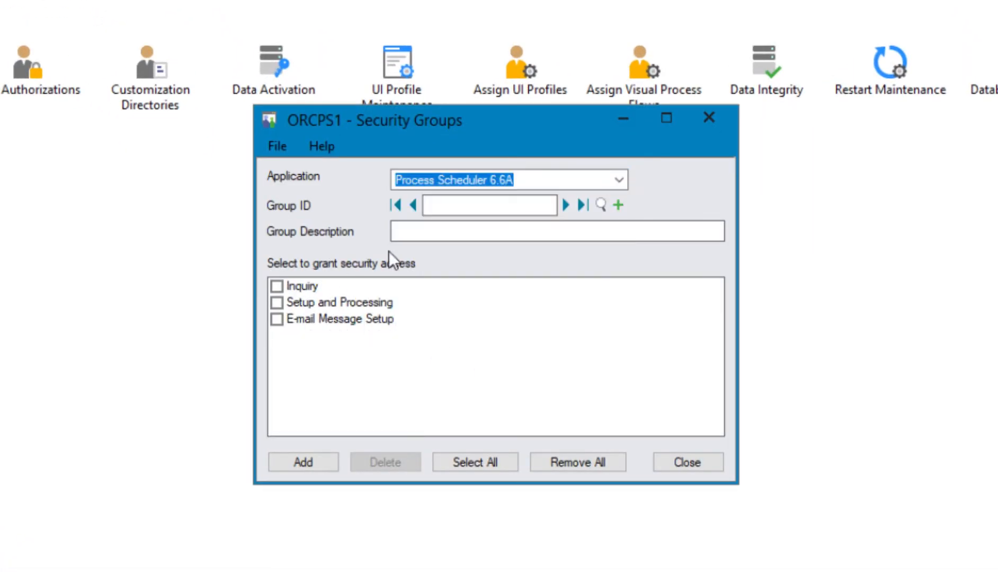
left_click(566, 205)
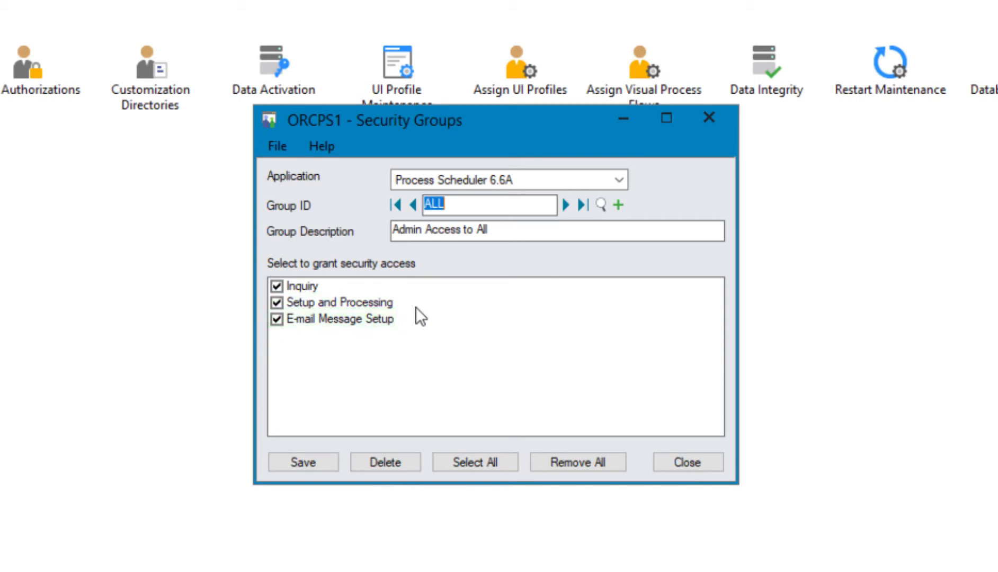
left_click(691, 463)
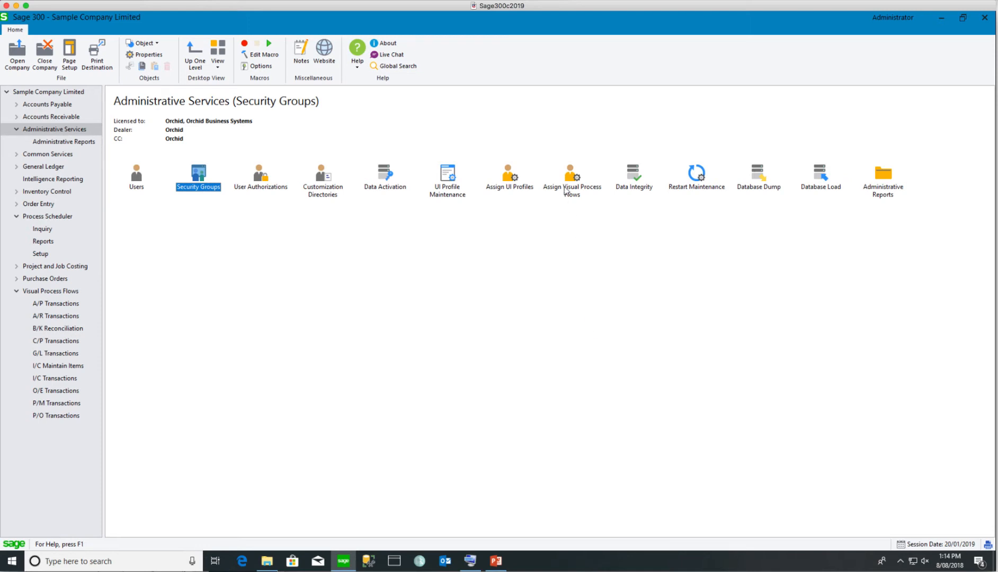
Confirm user ADMIN has O/Z Process Scheduler assigned, then open the O/Z Process Scheduler process flow
double_click(571, 178)
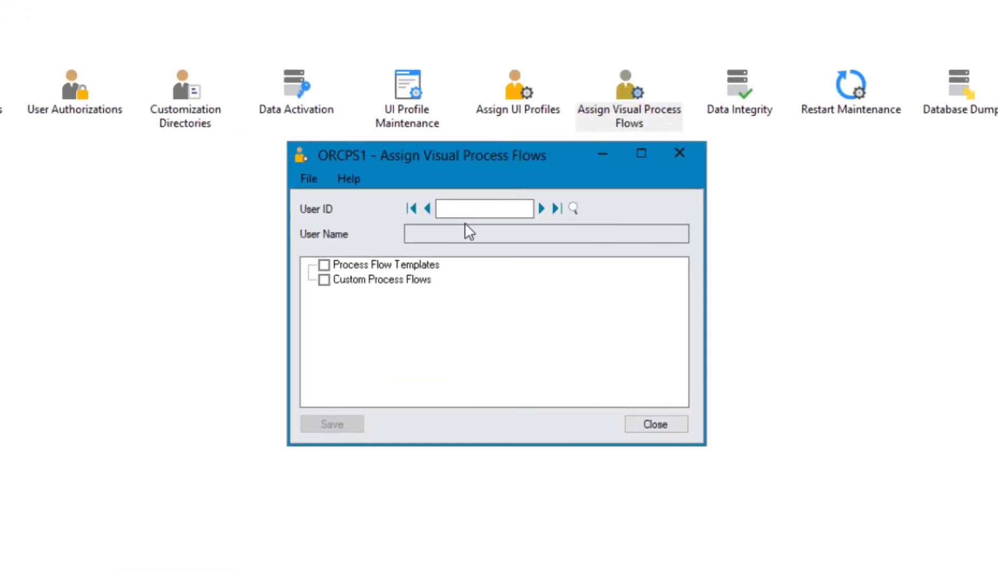
left_click(542, 209)
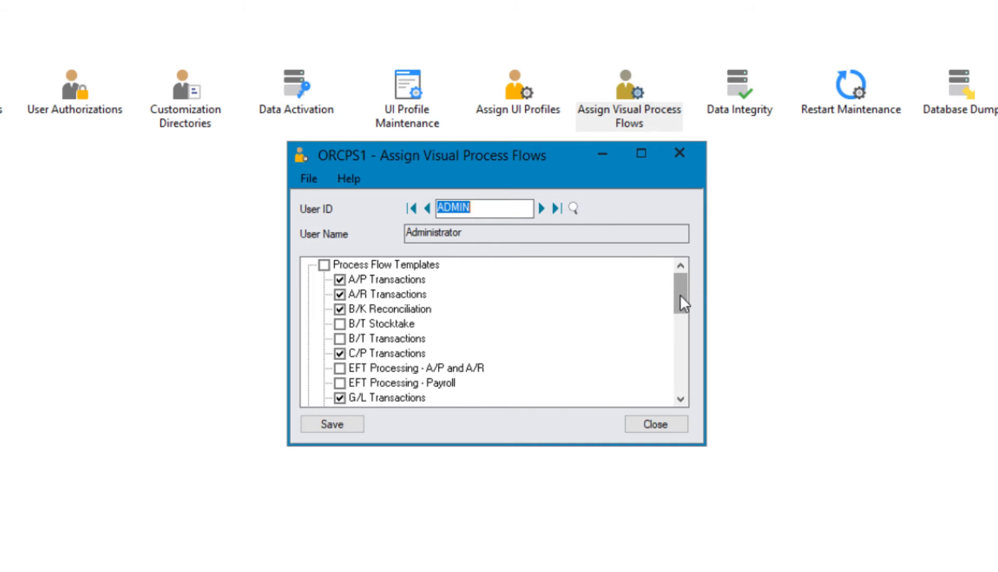
left_click_drag(681, 303, 682, 363)
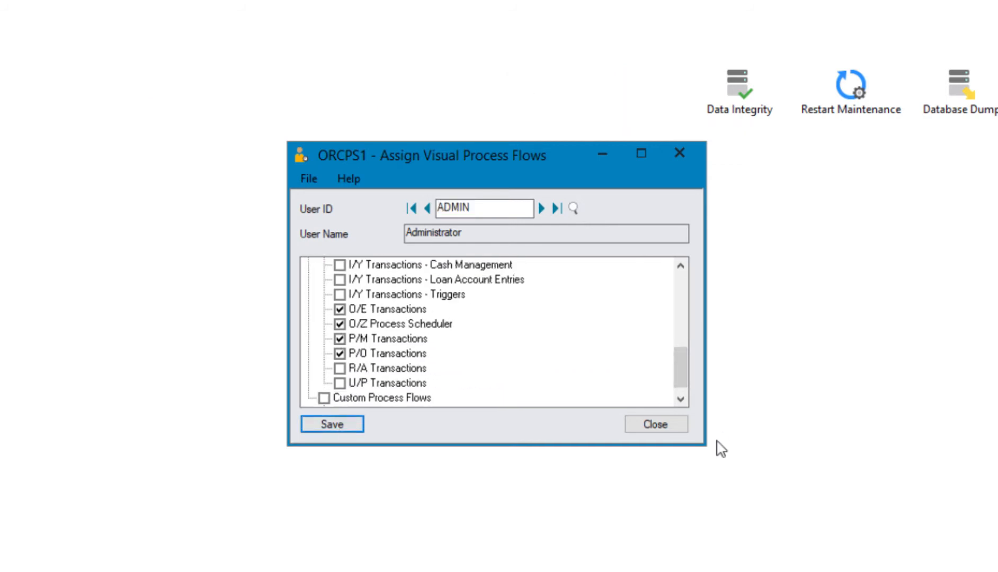
left_click(657, 425)
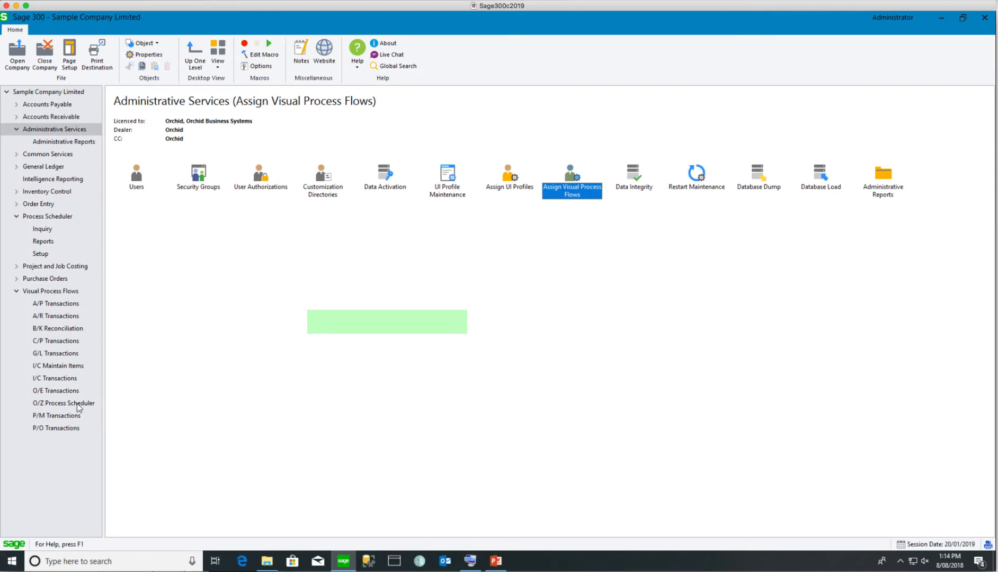
left_click(78, 404)
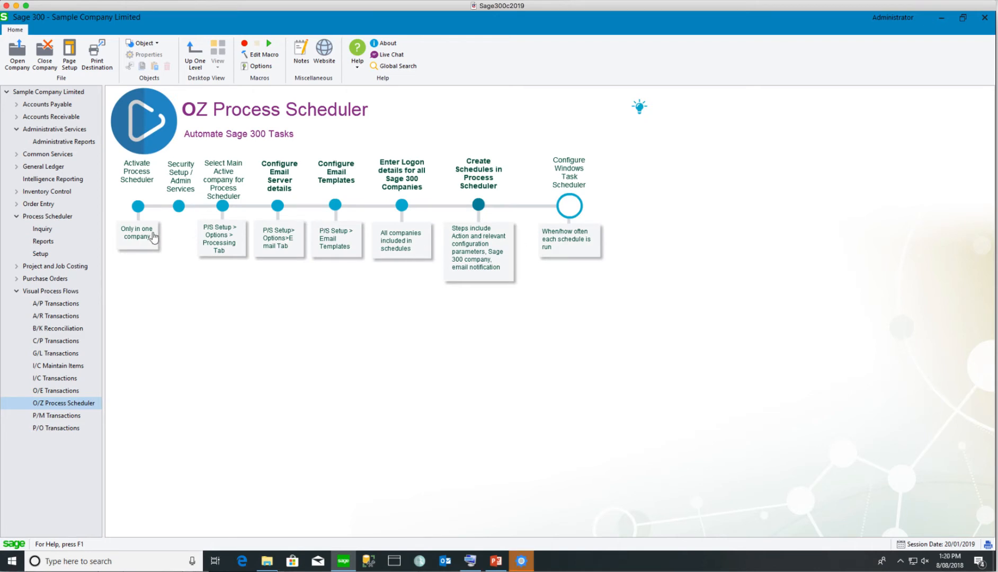
In P/S Options' Processing settings, set Company ID to ORCPS1 (Sample Company Limited - Process Scheduler)
left_click(227, 238)
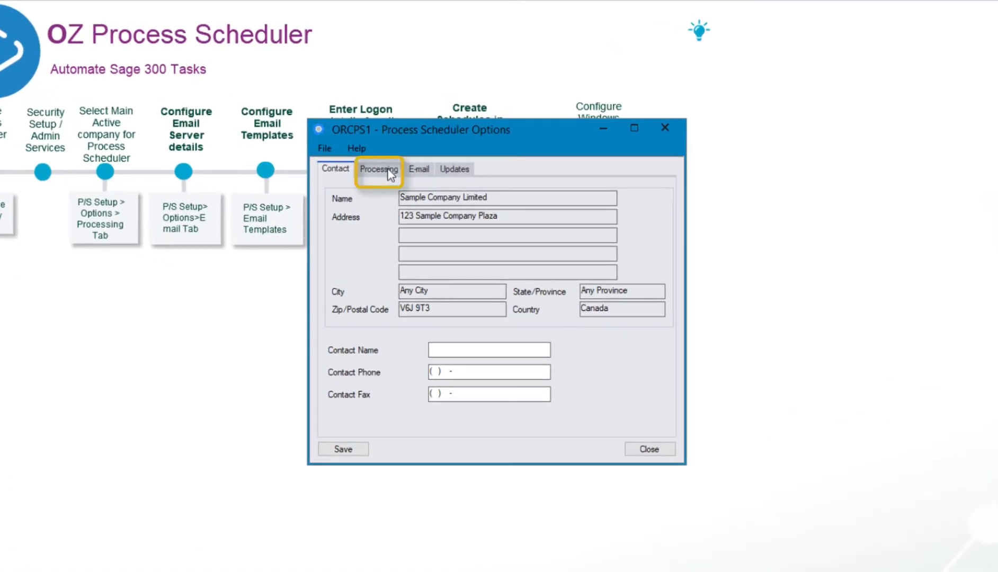
left_click(390, 175)
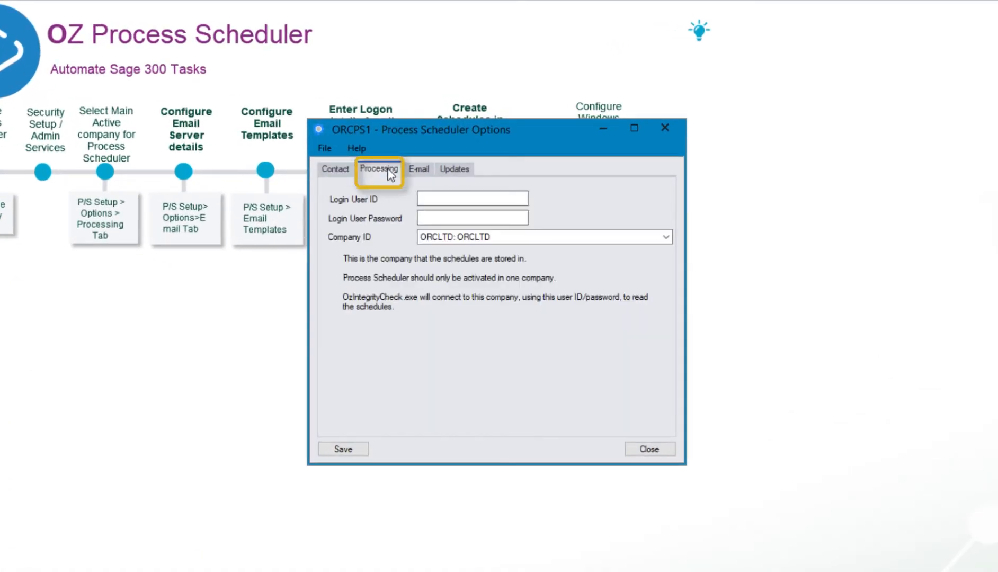
left_click(510, 241)
left_click(509, 241)
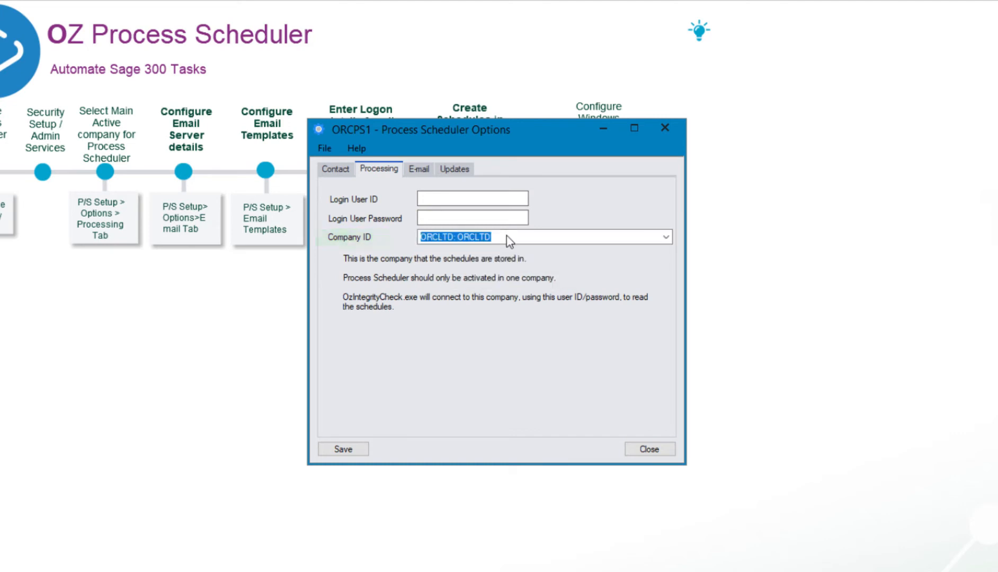
left_click(510, 241)
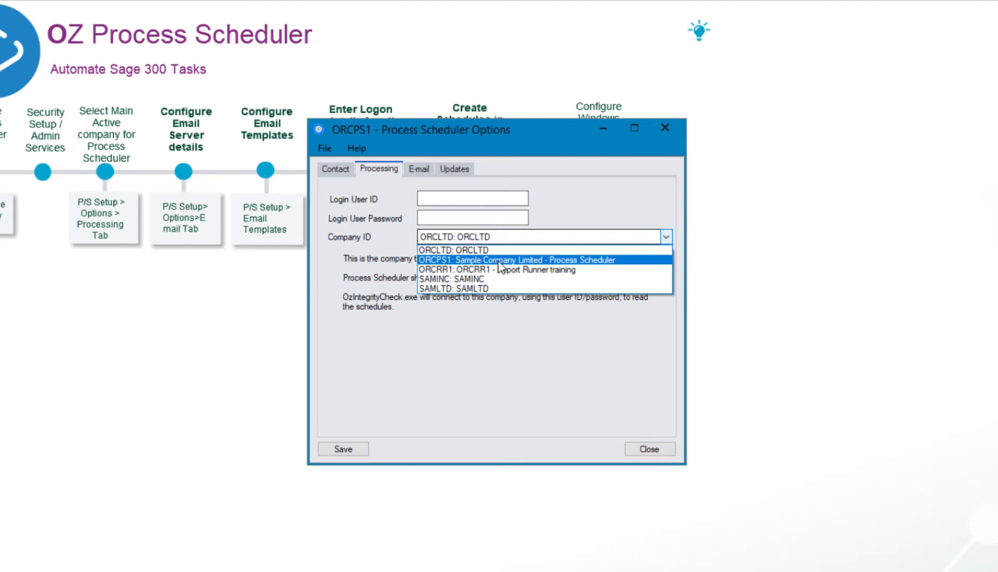
left_click(499, 260)
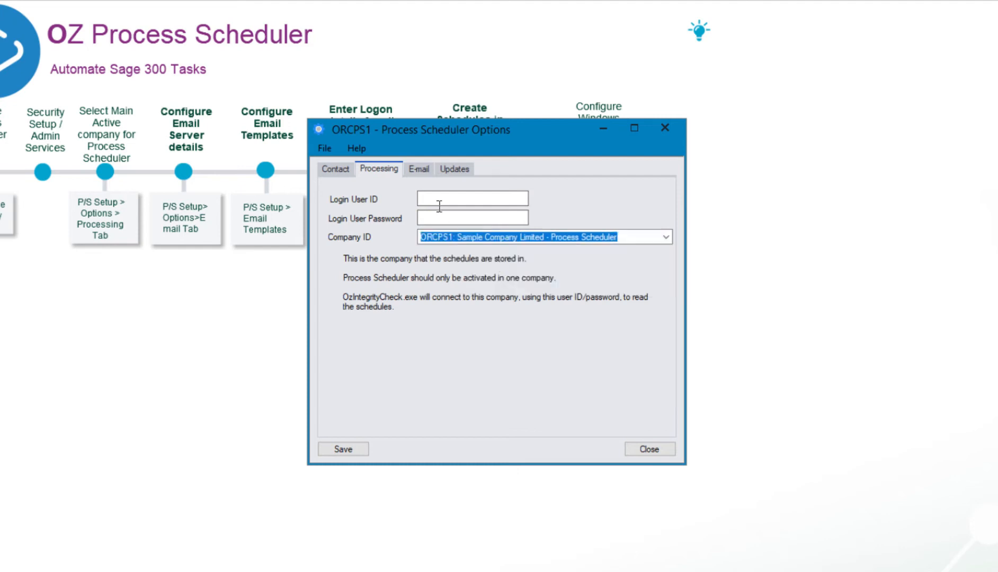
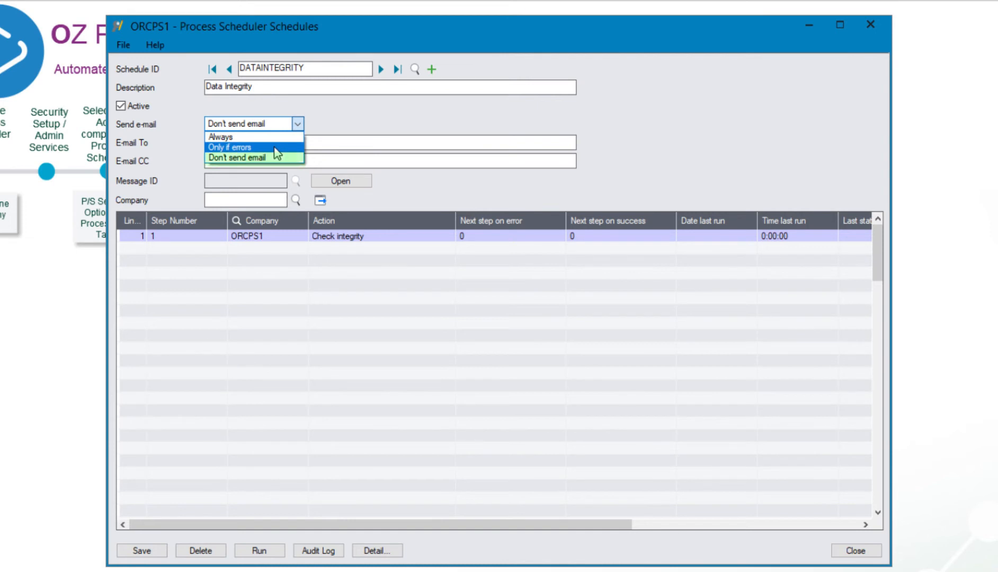
Set Send e-mail to 'Only if errors' with the recipient's address, then open line 1's Details
left_click(274, 148)
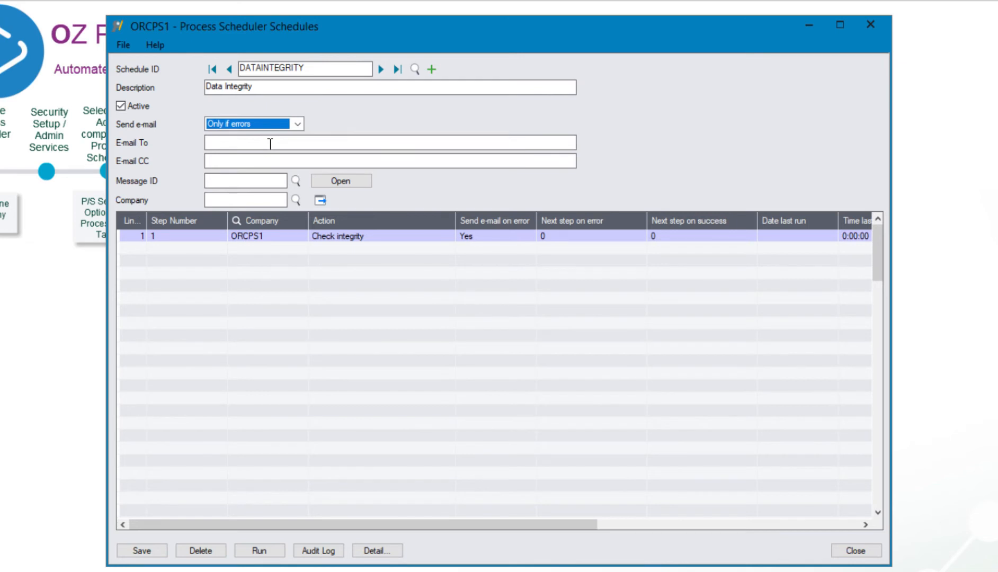
left_click(270, 142)
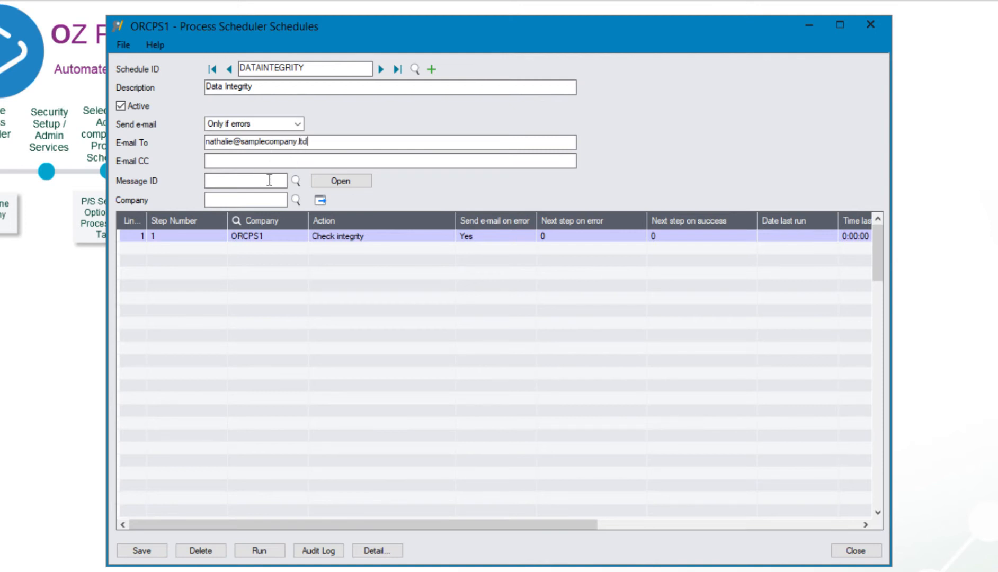
left_click(320, 235)
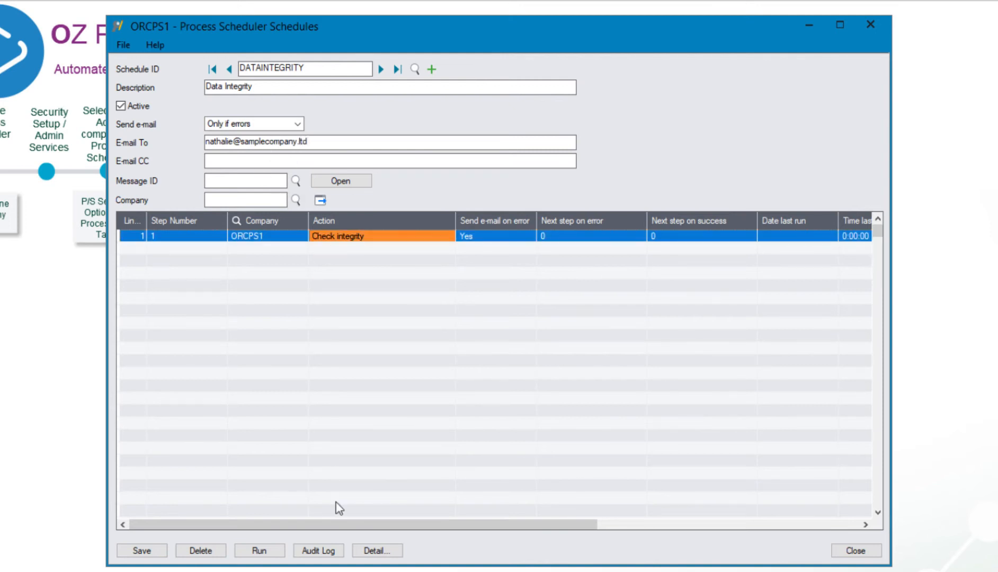
left_click(377, 551)
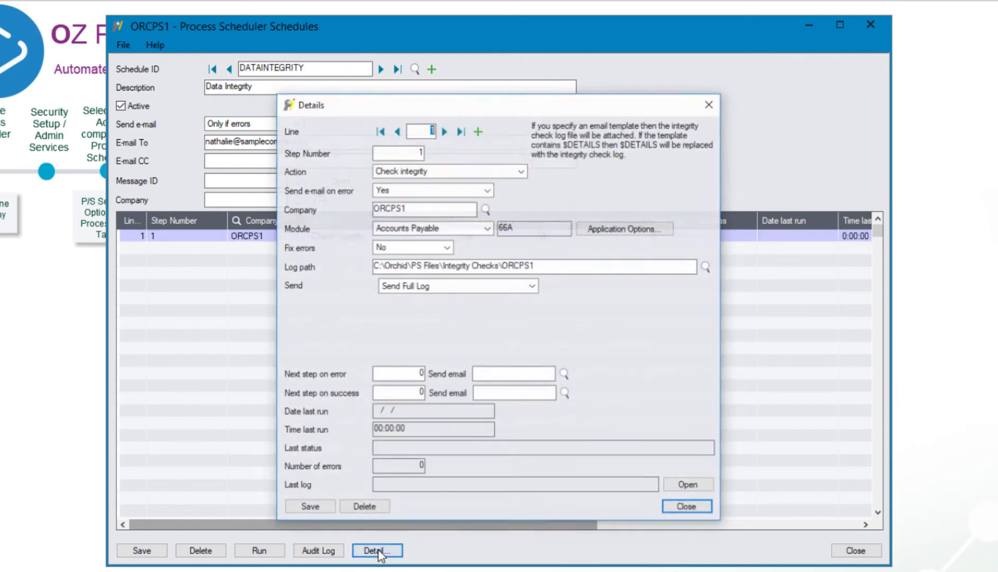
Set the step's action to 'Check all modules integrity'
left_click_drag(416, 108, 334, 65)
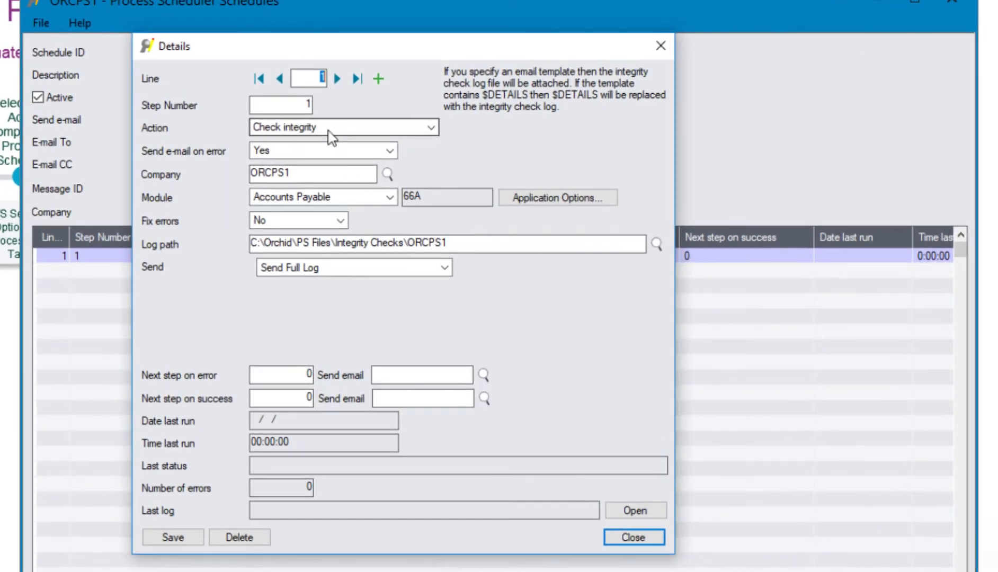
left_click(358, 131)
left_click(441, 146)
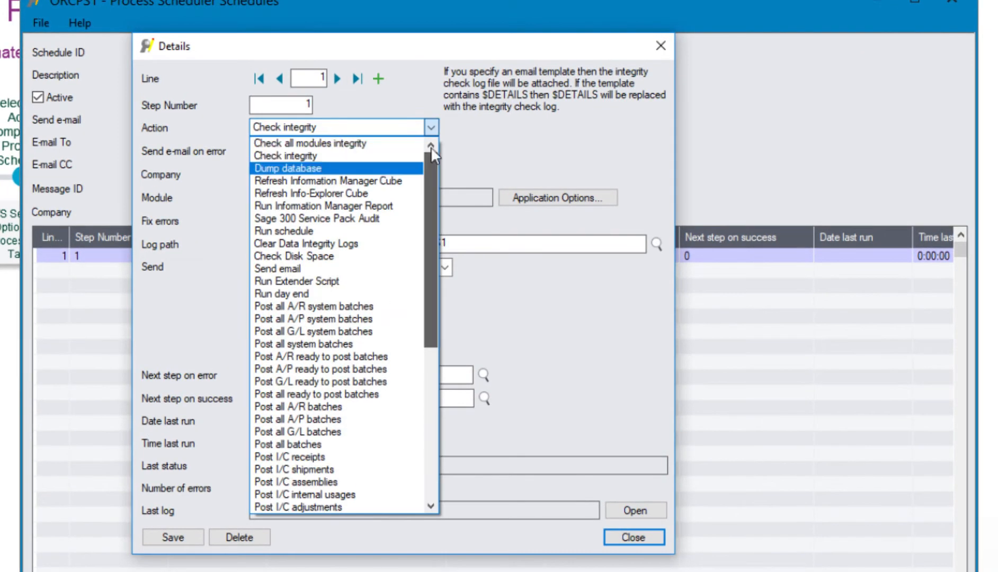
left_click(355, 144)
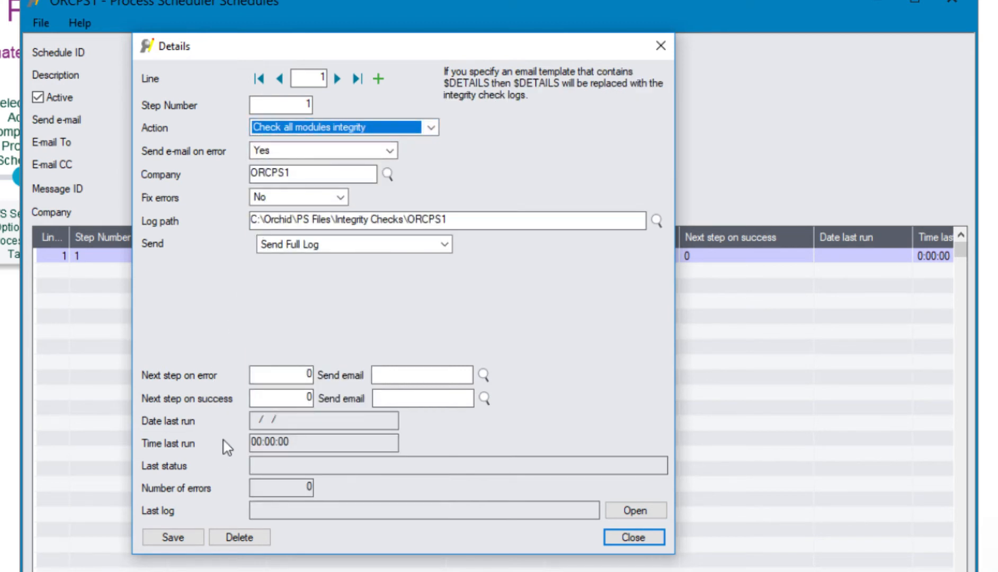
Set Send e-mail on error to 'On Change' and look up the available companies
left_click(321, 149)
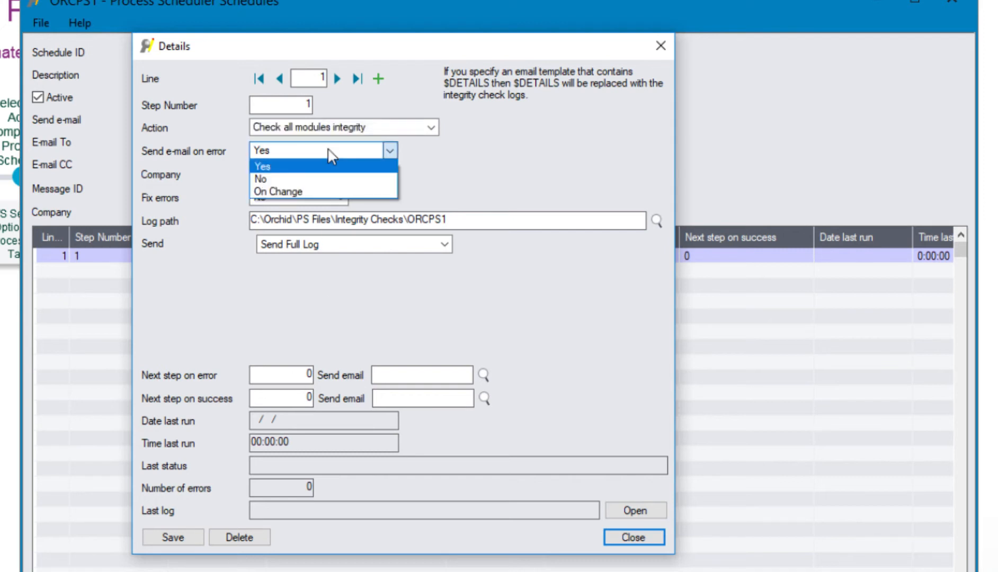
left_click(295, 193)
left_click(303, 175)
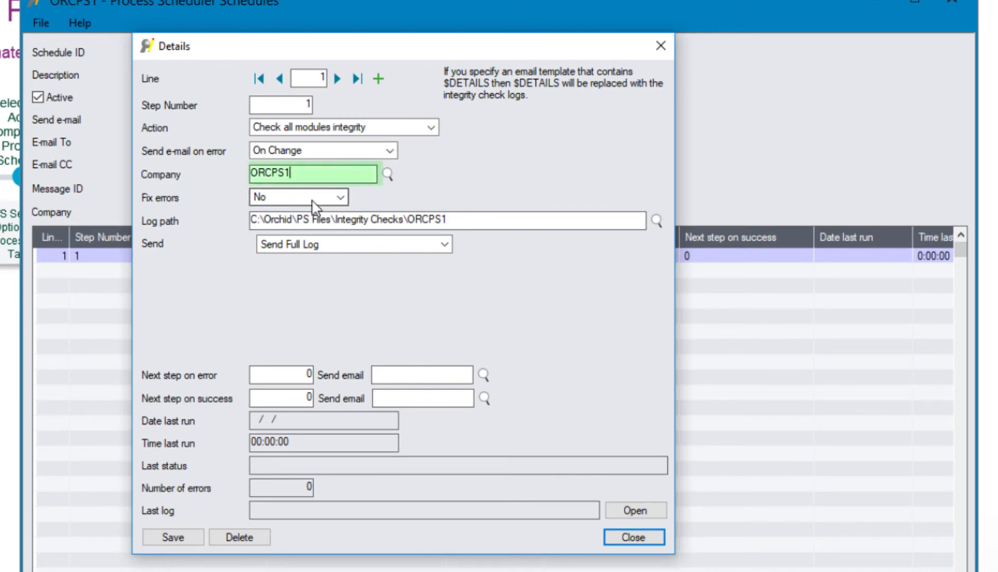
left_click(389, 176)
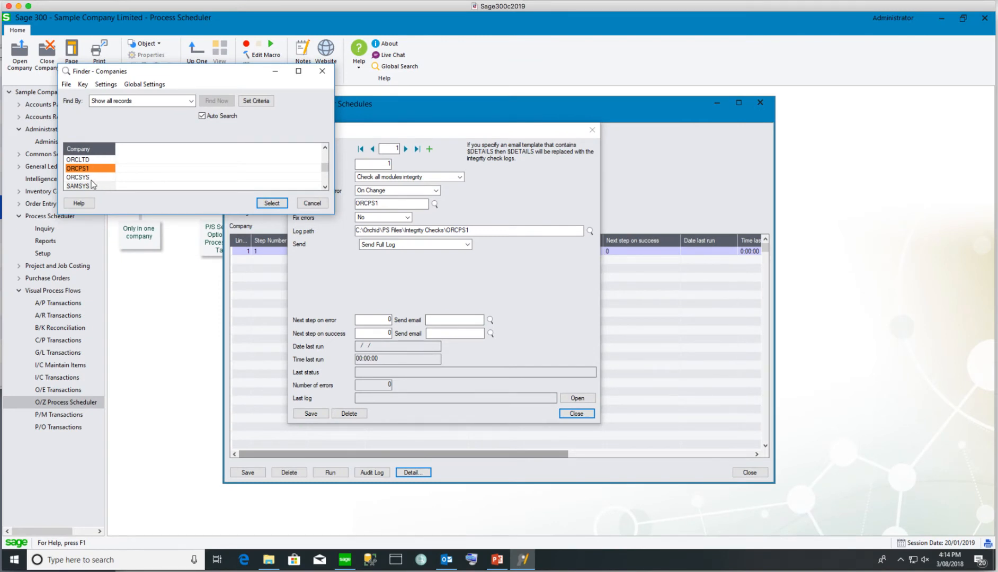
Close the company list, check the ORCPS1 log path and keep 'Send Full Log'
left_click(319, 205)
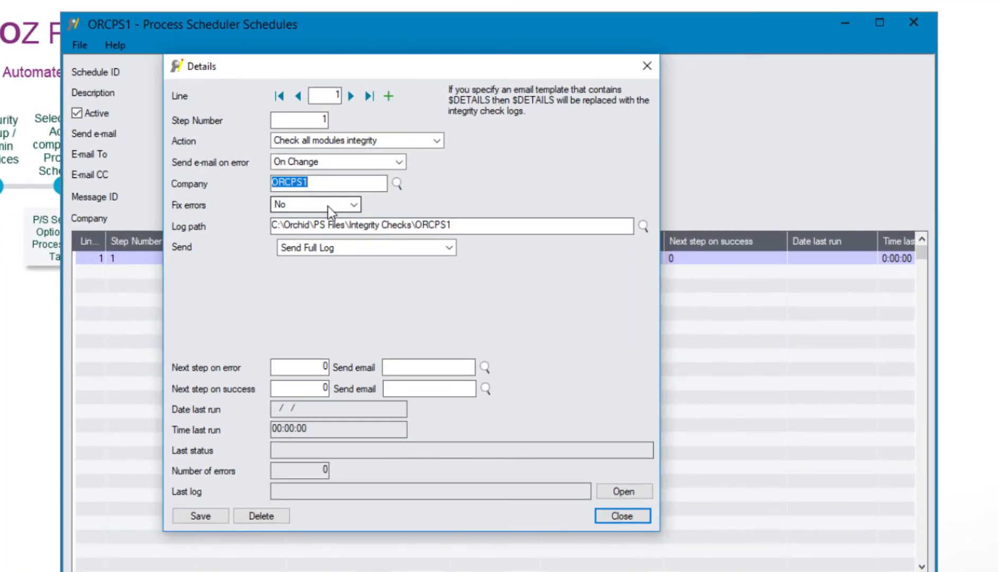
left_click(465, 225)
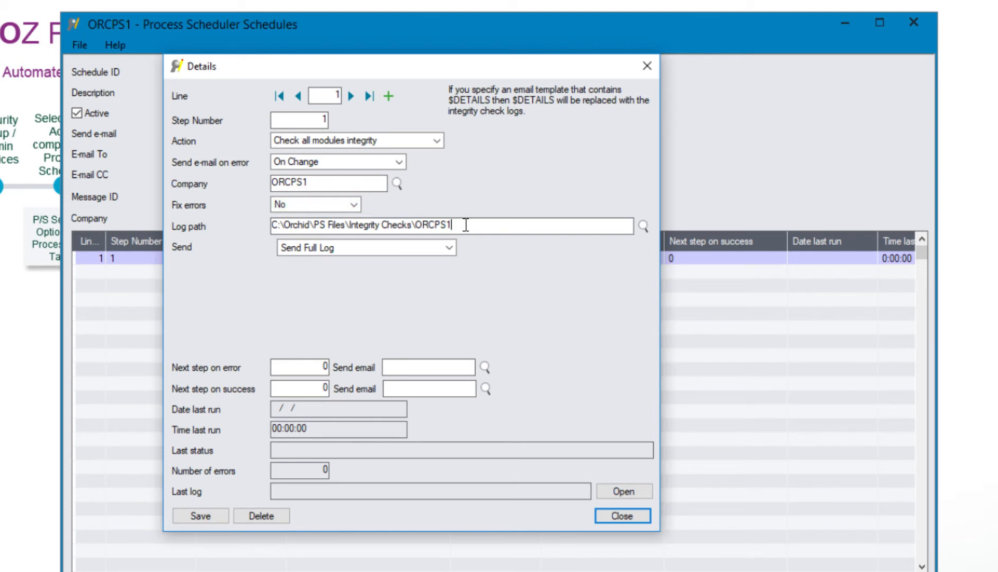
left_click_drag(506, 227, 242, 225)
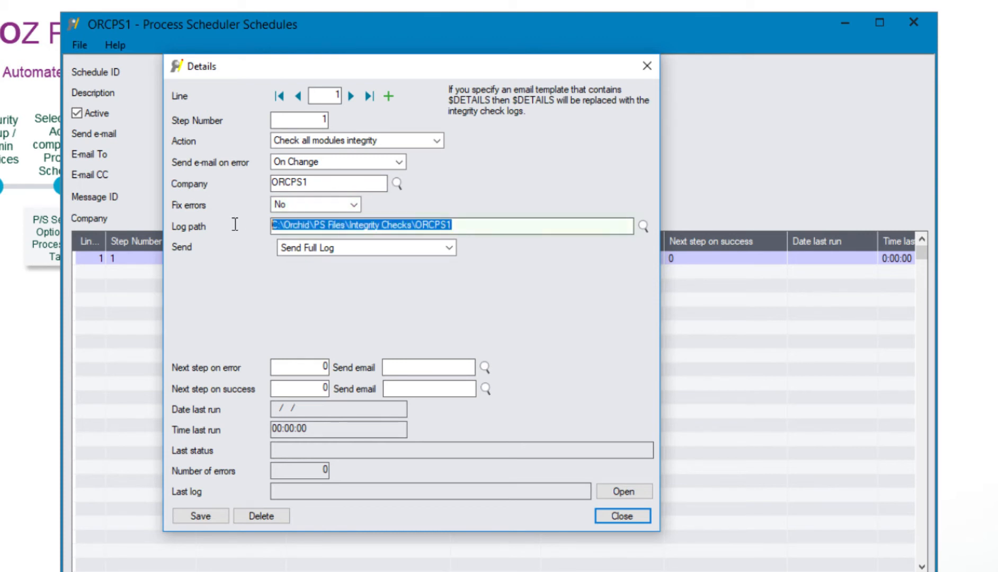
left_click(484, 226)
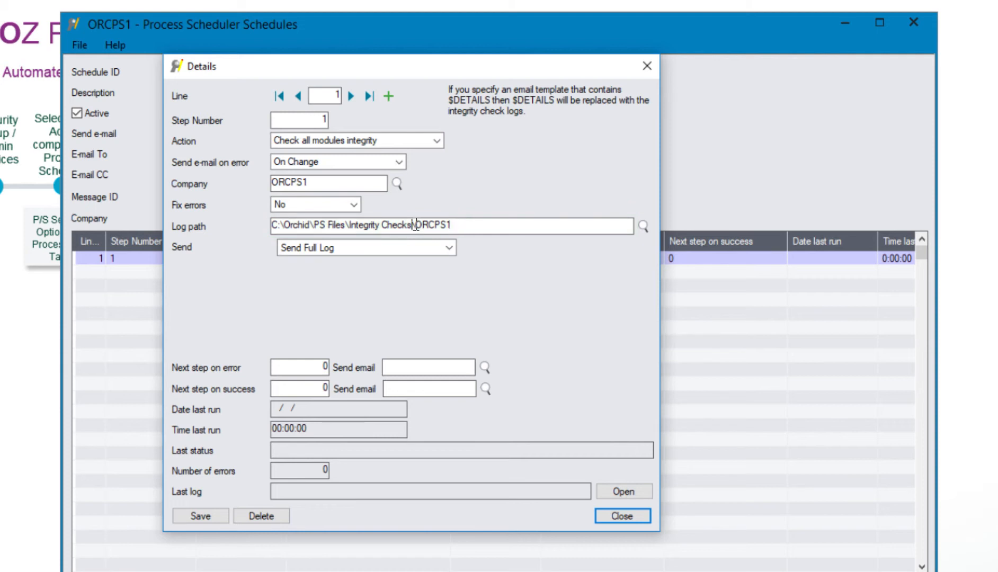
left_click_drag(413, 225, 473, 225)
left_click(481, 225)
left_click(450, 248)
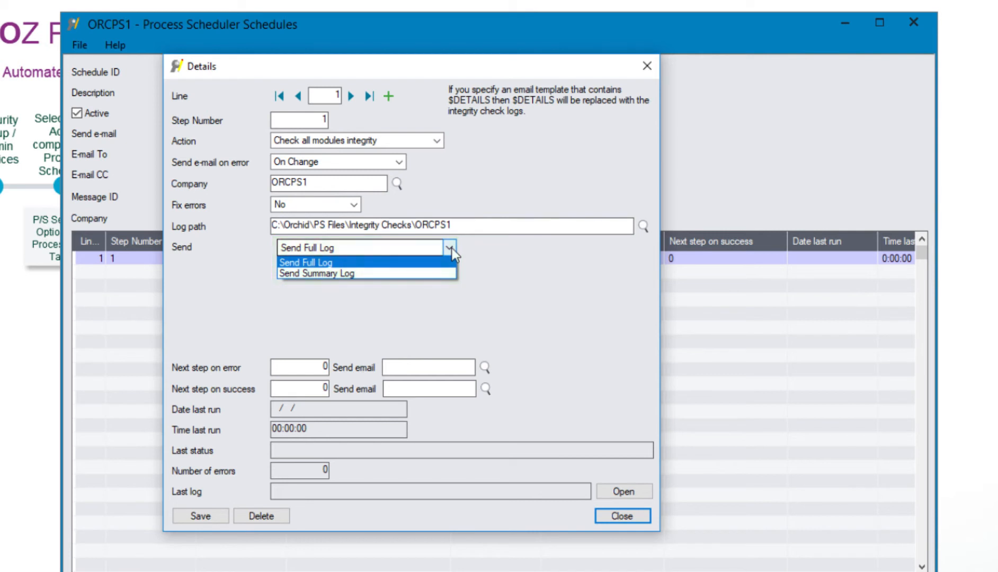
left_click(451, 248)
Send step 1 to step 5 on error, e-mailing the DIERROR message
left_click(322, 367)
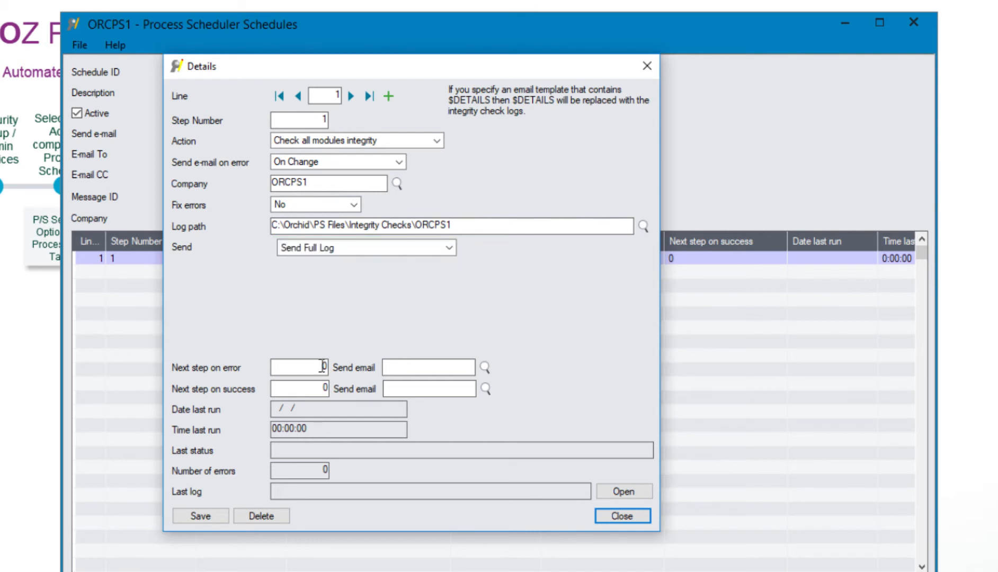
type("5")
key("Tab")
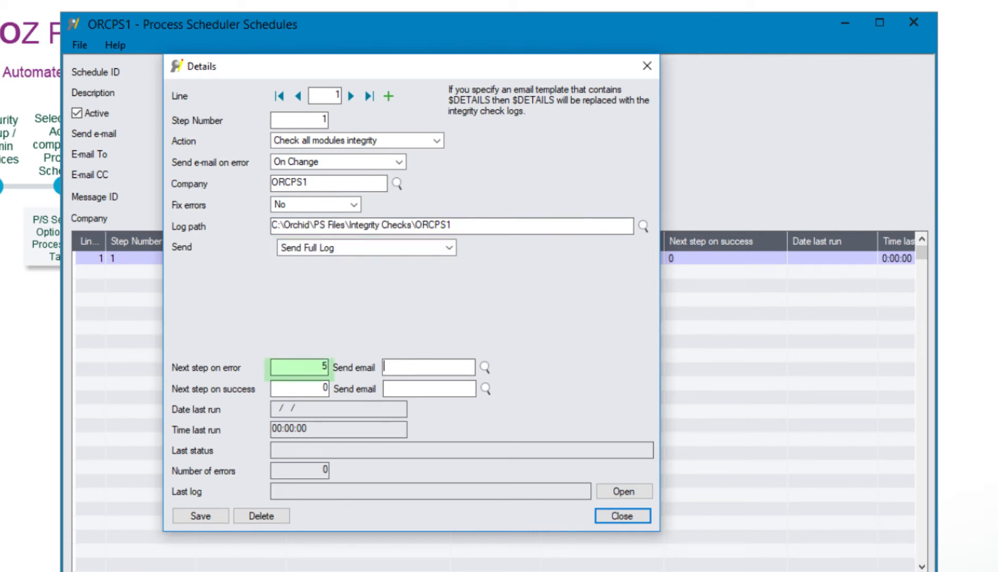
left_click(485, 367)
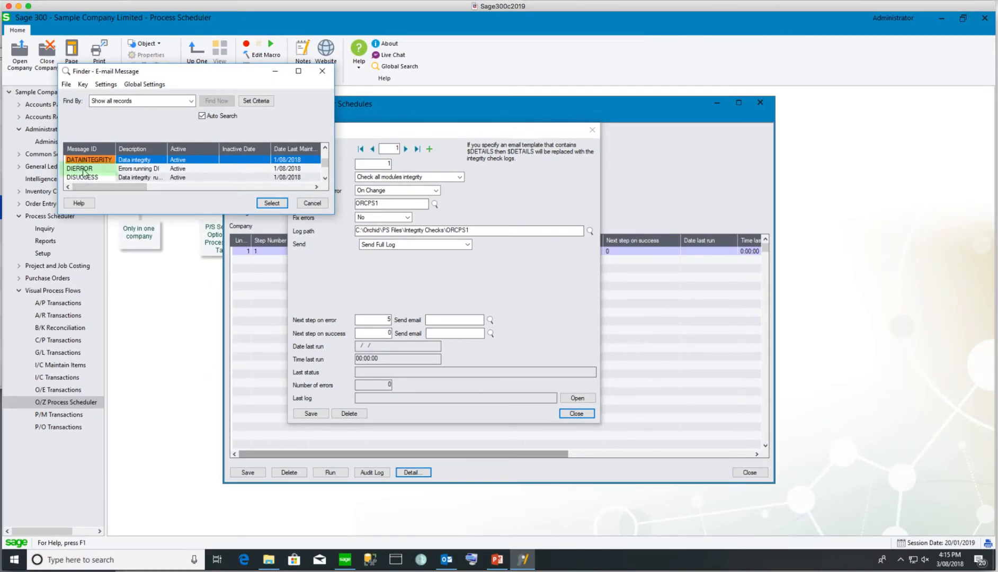
double_click(83, 170)
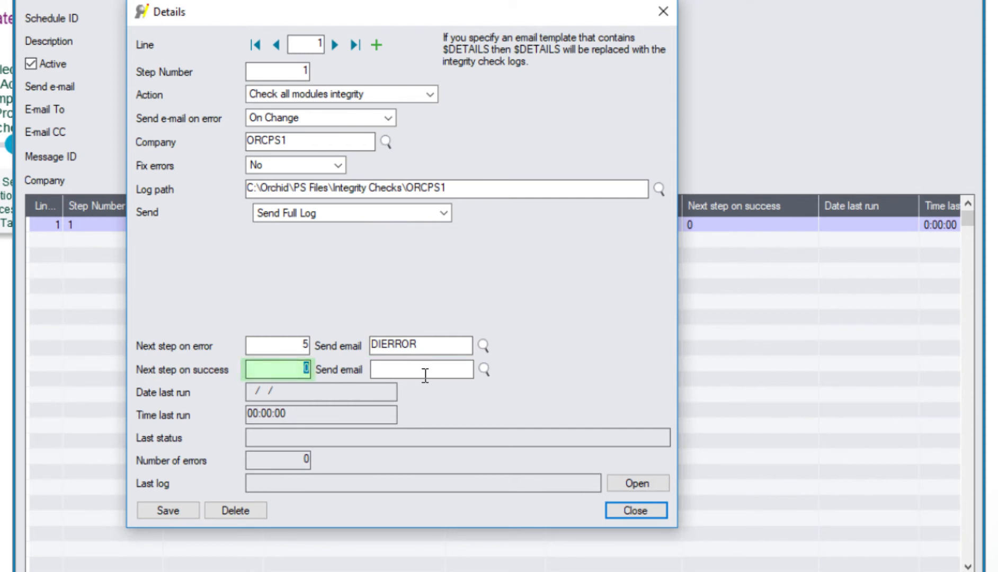
Set step 5 as the next step on success and add a new step line
type("5")
key("Tab")
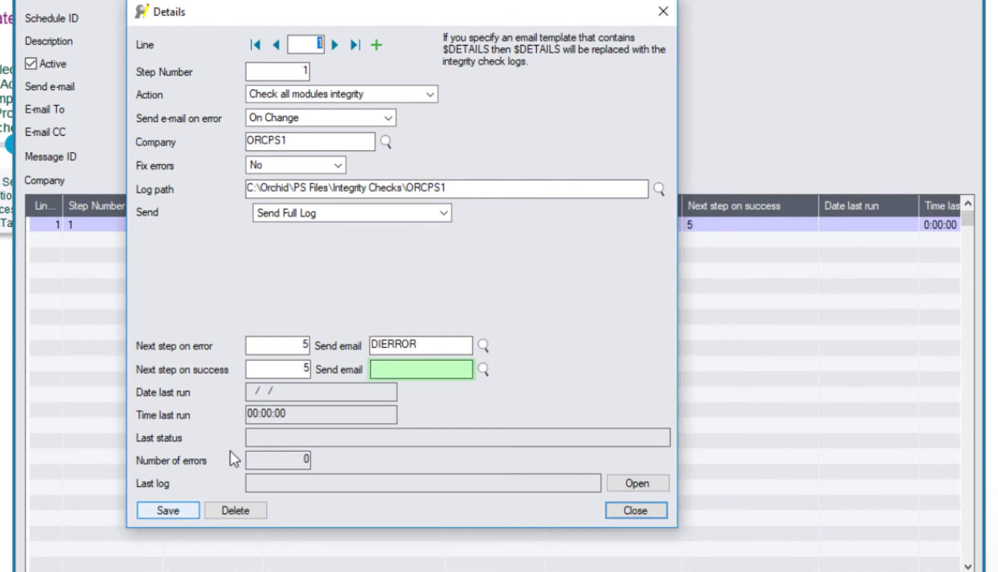
left_click(376, 45)
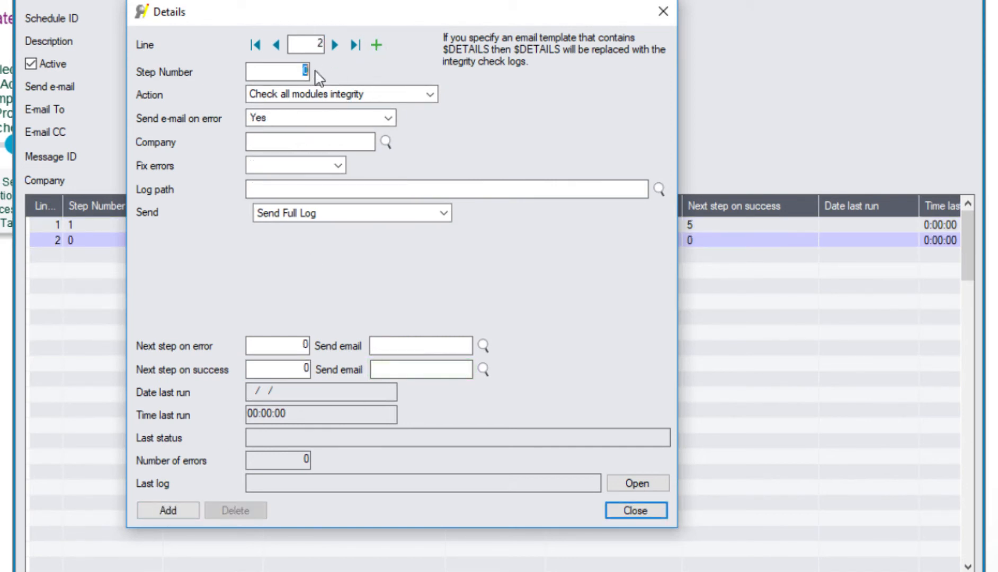
Make the new line step 5, clearing data integrity logs for company ORCPS1
type("5")
key("Tab")
left_click(362, 94)
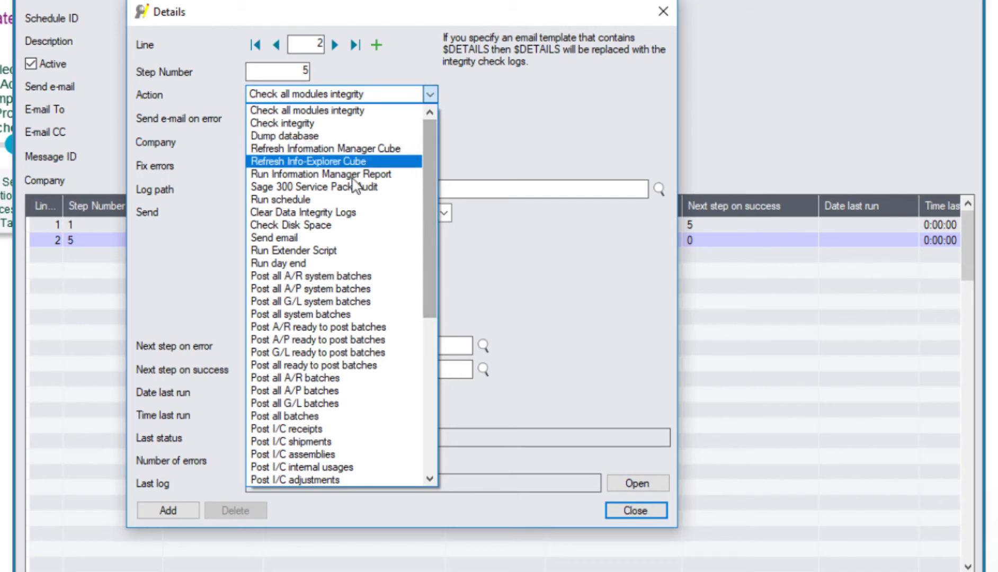
left_click(329, 213)
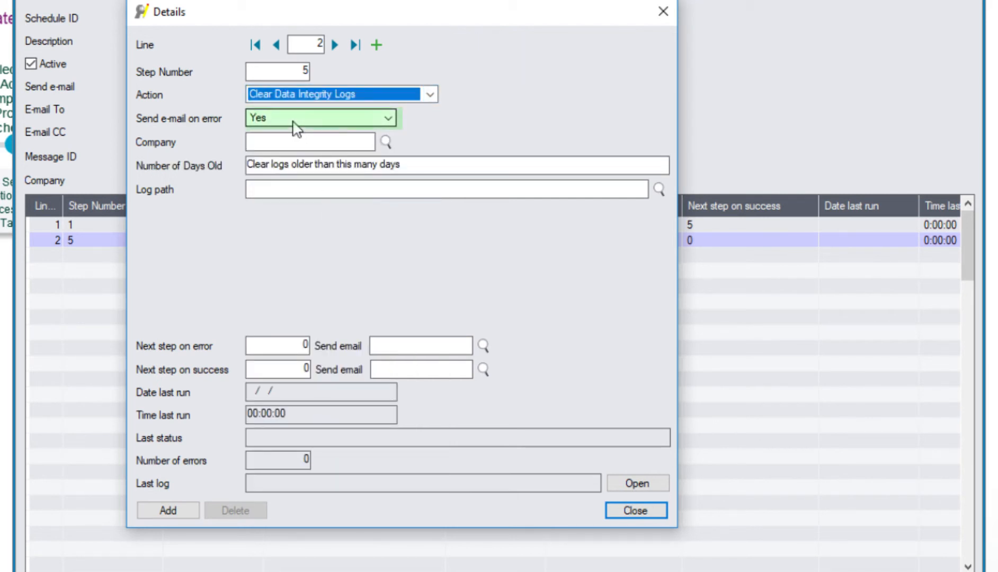
left_click(286, 142)
type("ORCPS0")
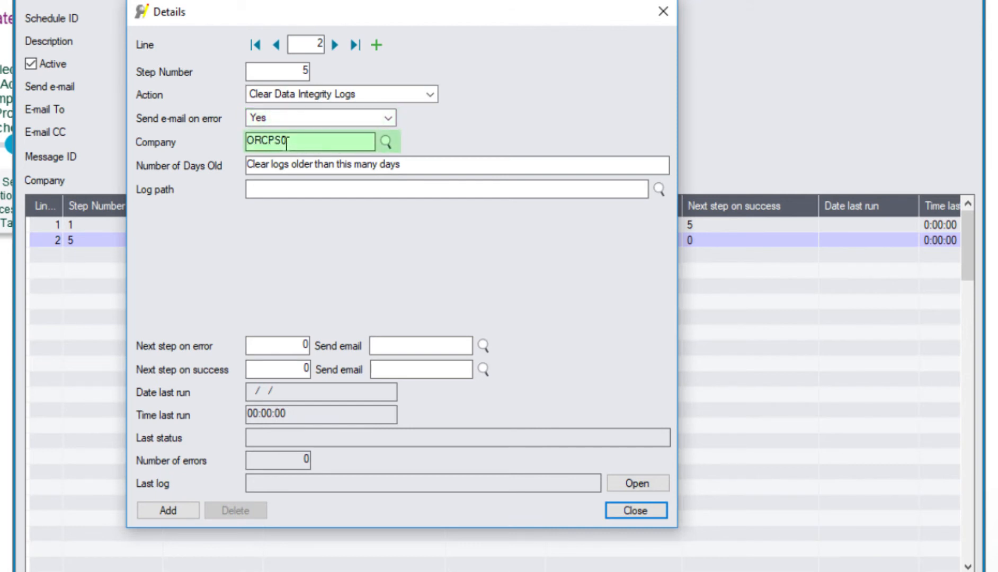
key("BackSpace")
type("1")
Set Number of Days Old to 15
left_click(313, 168)
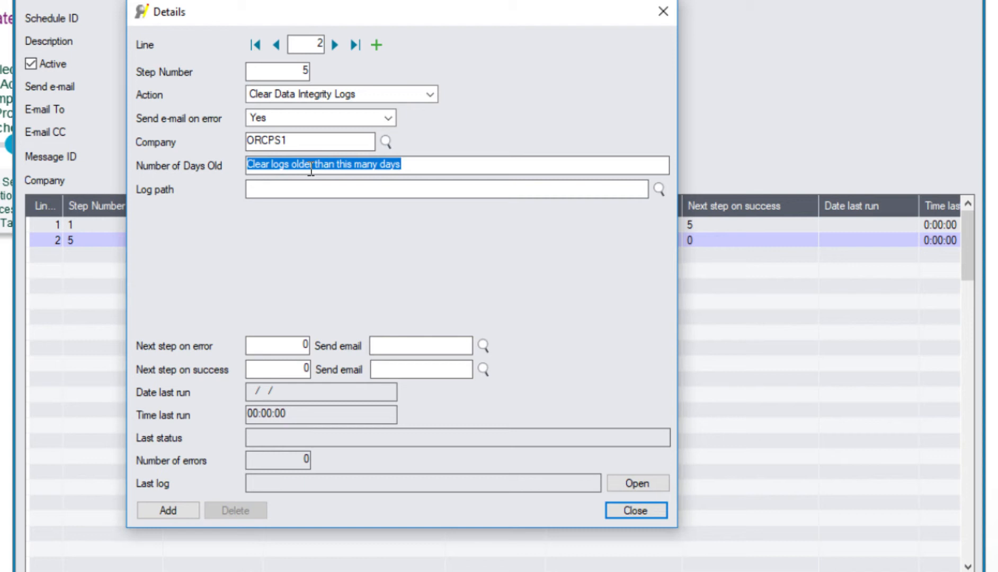
type("5")
key("BackSpace")
type("15")
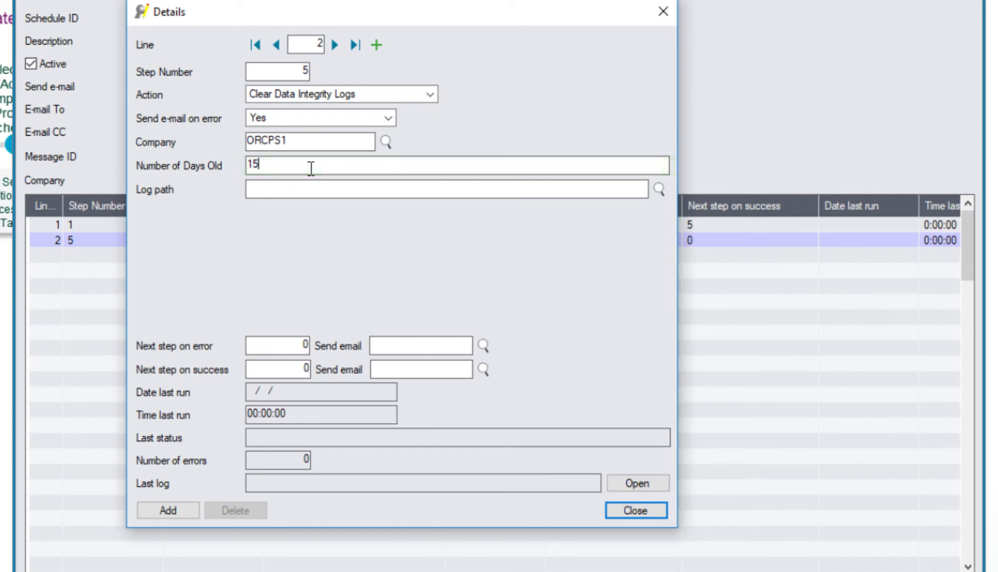
key("Tab")
Set the log path to C:\Orchid\PS Files\Integrity Checks\ORCPS1
left_click(659, 190)
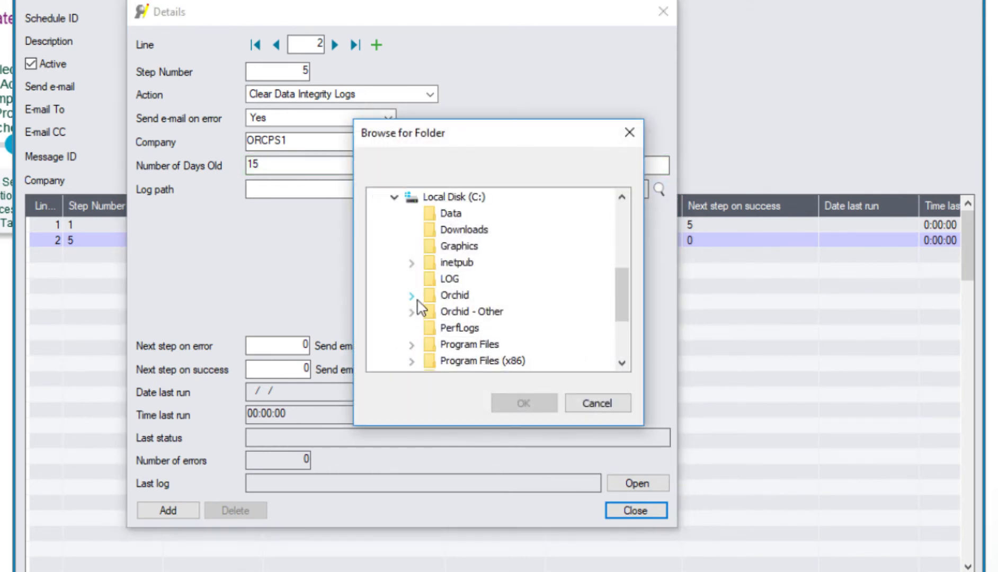
left_click(474, 361)
left_click(523, 403)
left_click(412, 194)
type("\\ORCPS1")
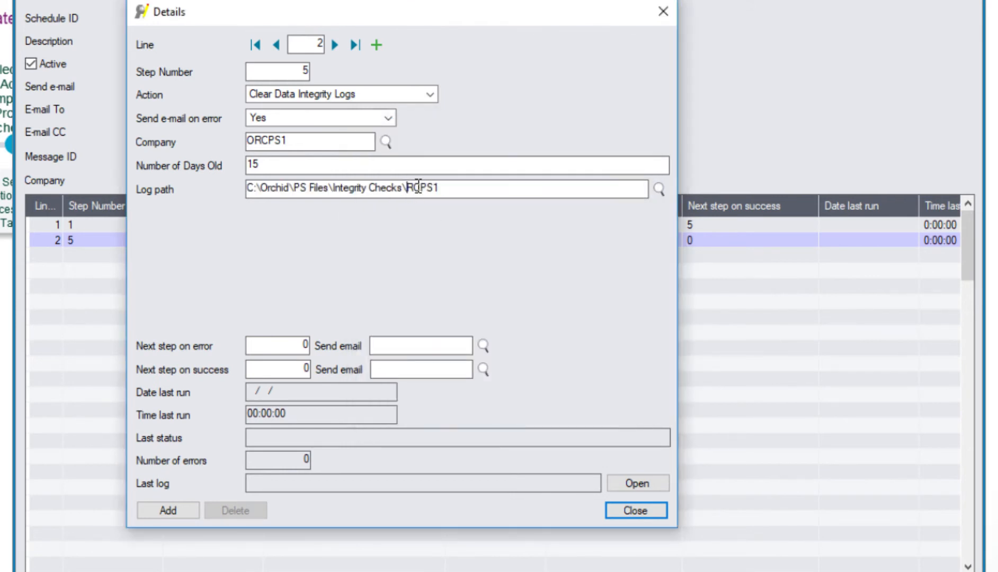
left_click(395, 347)
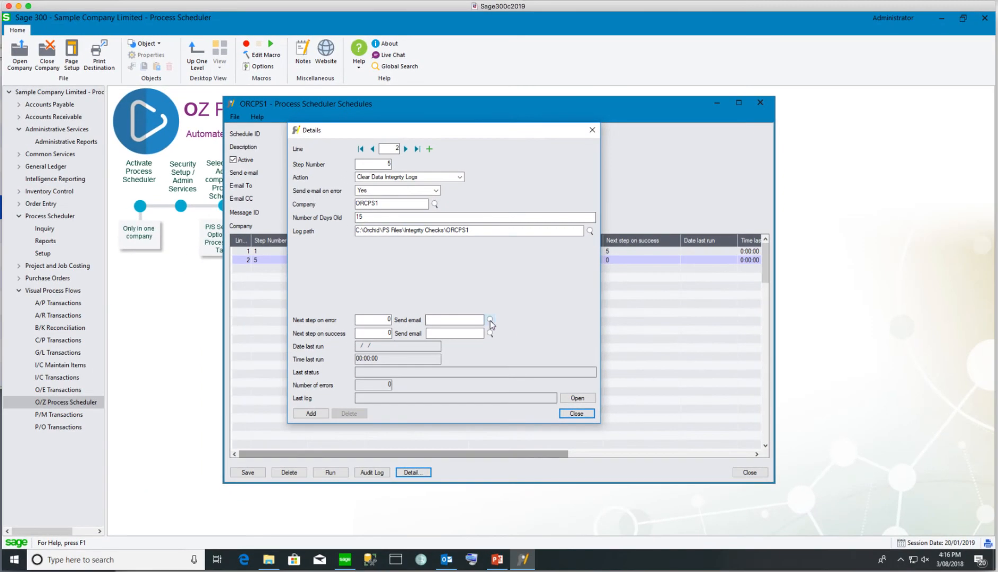
key("F5")
Choose SCHEDERR as the e-mail message sent when step 5 errors
left_click(105, 178)
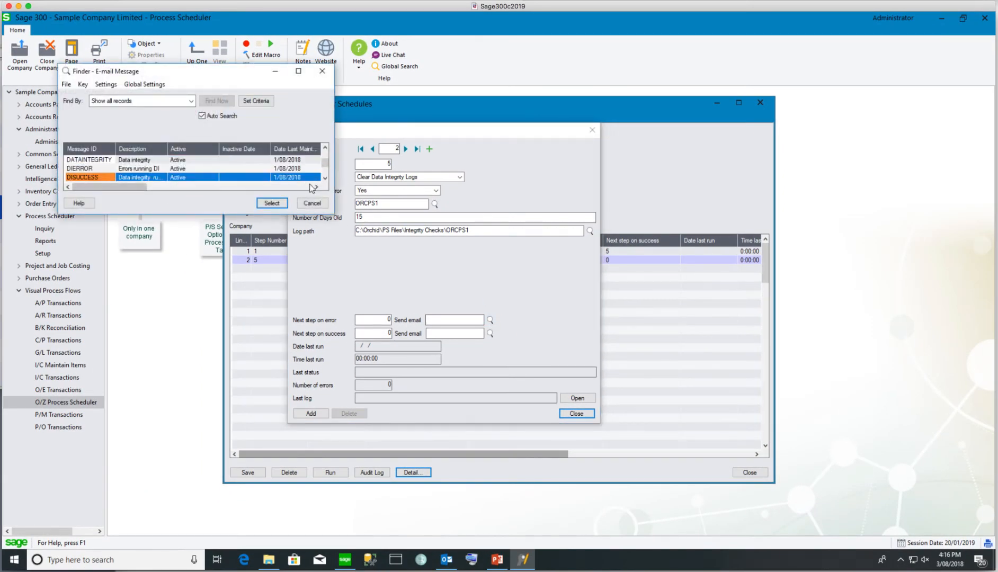
left_click_drag(325, 166, 325, 172)
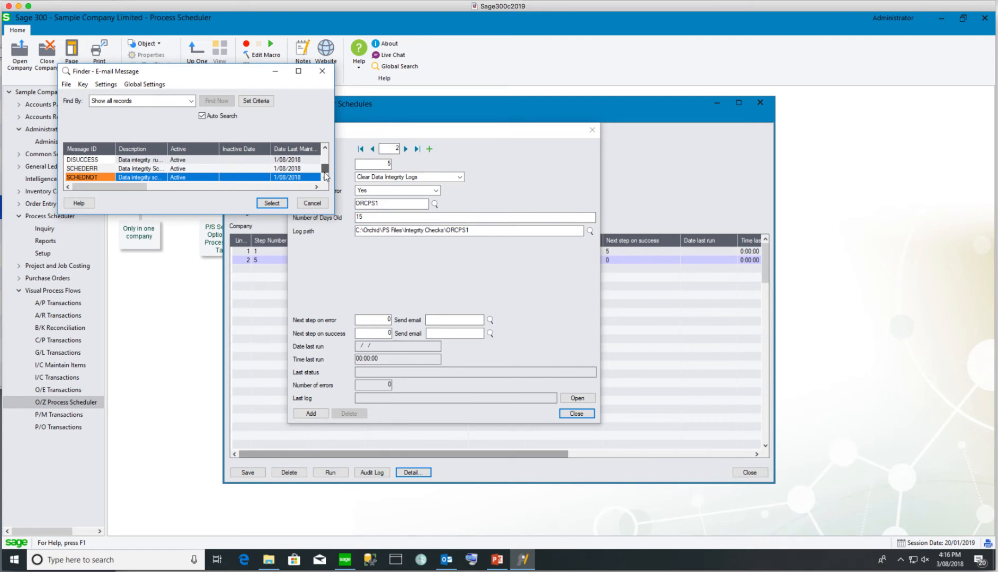
double_click(98, 169)
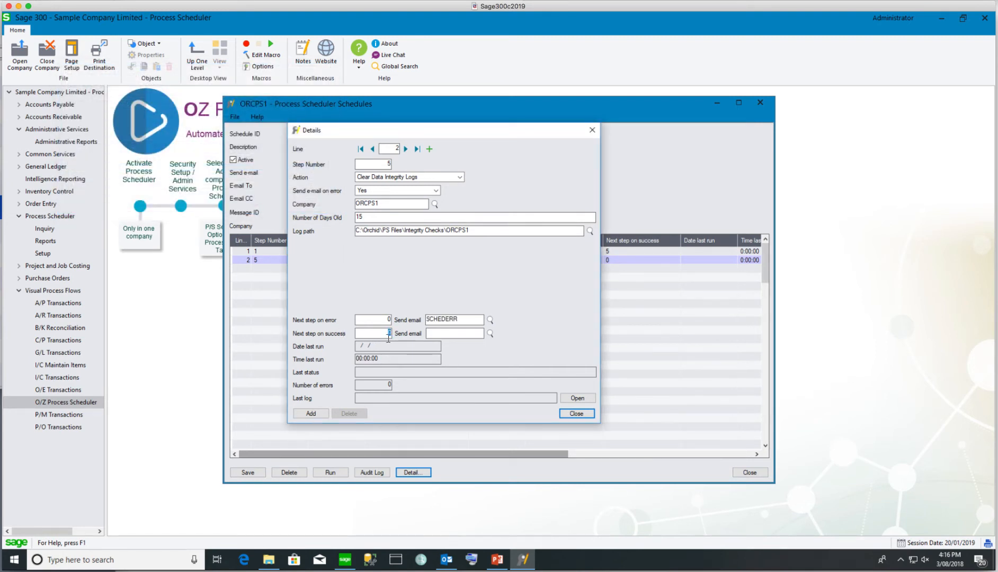
Close the step details, discard the blank row 3, and save the schedule
left_click(311, 414)
left_click(577, 414)
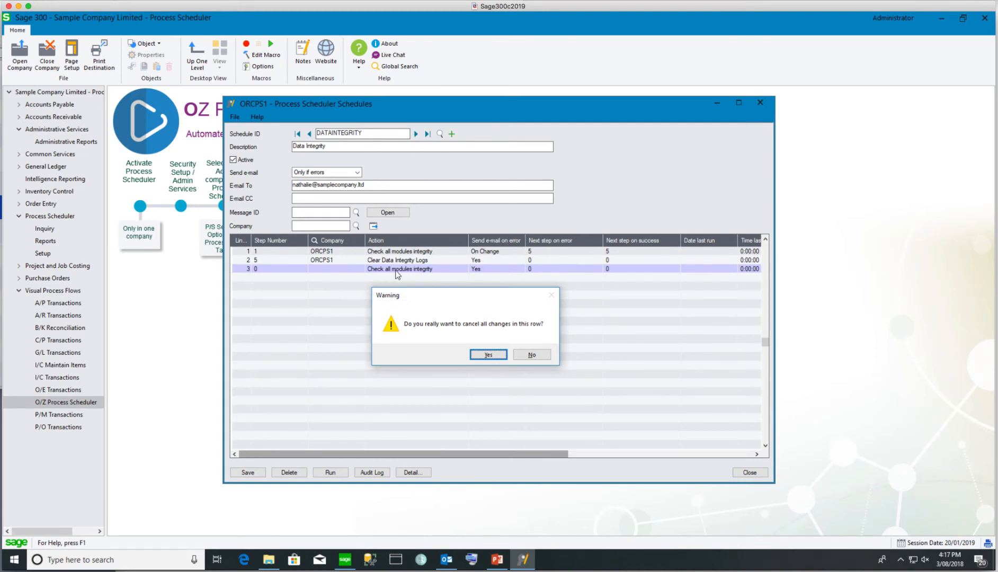
left_click(484, 355)
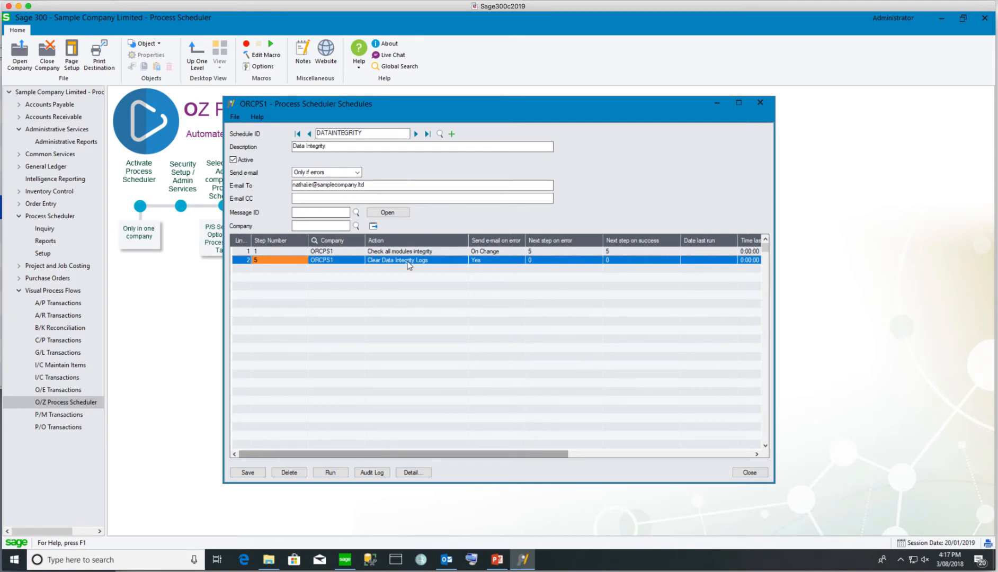
left_click(247, 472)
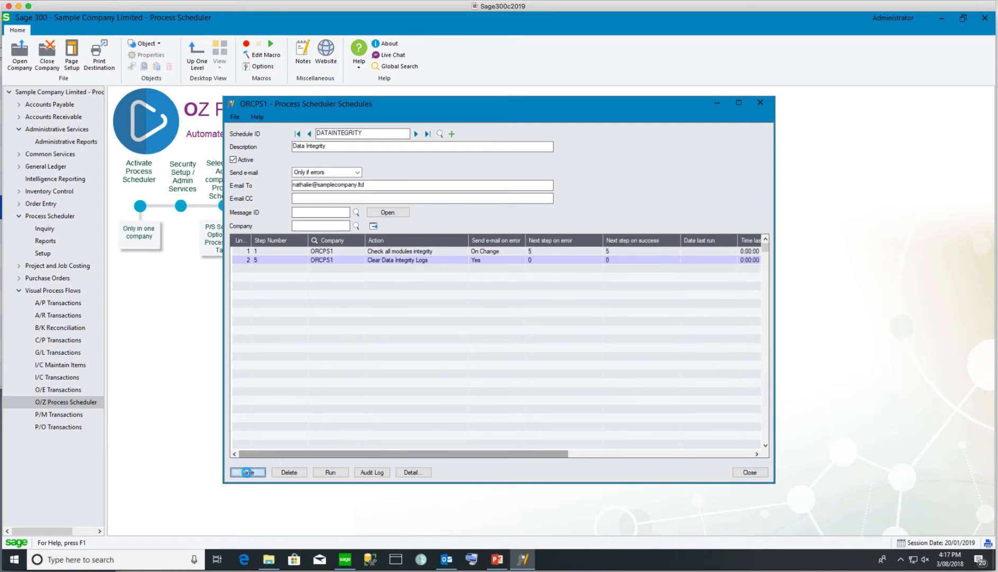
Run the schedule and review step 1's failed modules-integrity log message
left_click(336, 474)
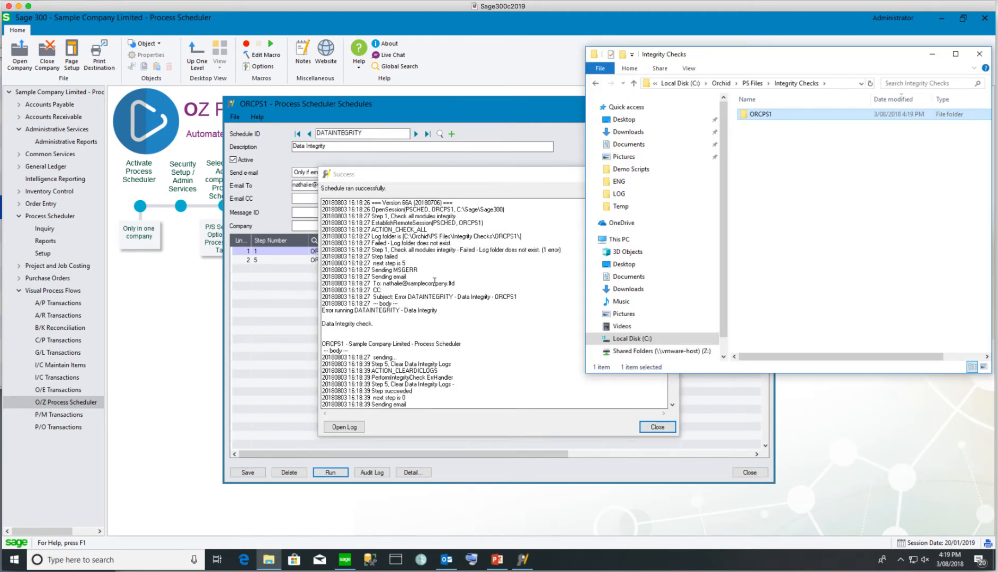
left_click_drag(478, 179, 424, 175)
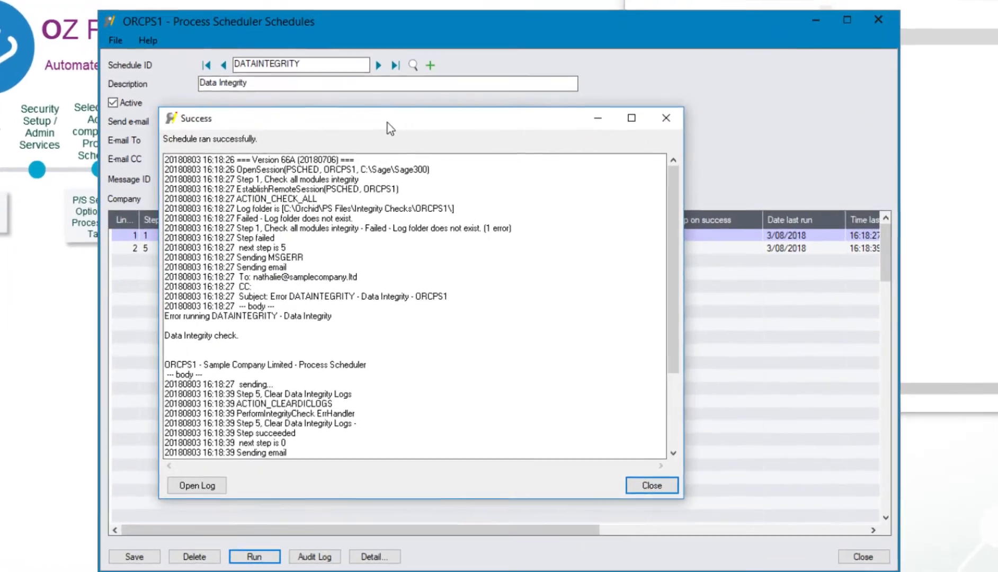
left_click_drag(391, 129, 366, 116)
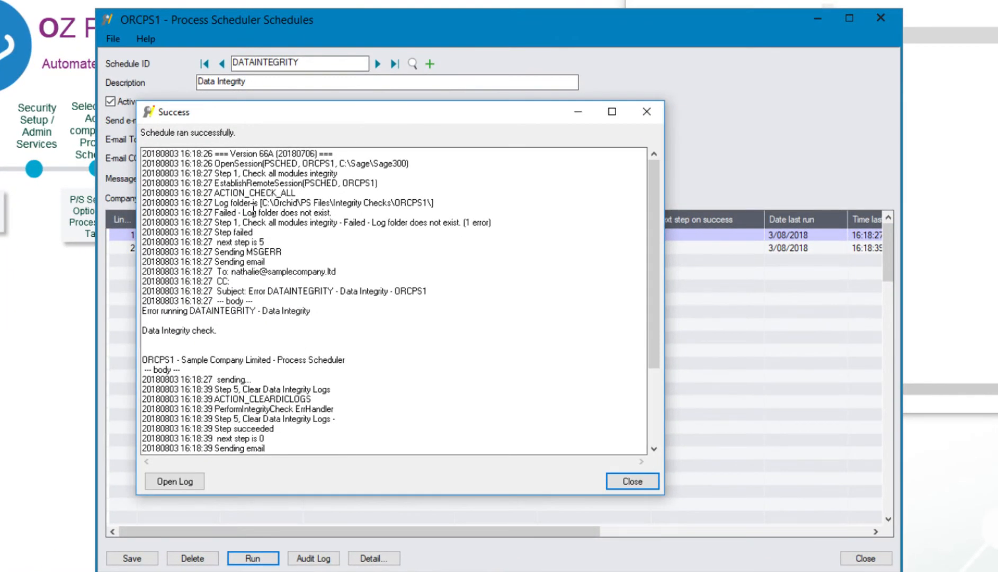
left_click_drag(245, 212, 333, 212)
left_click_drag(273, 223, 526, 227)
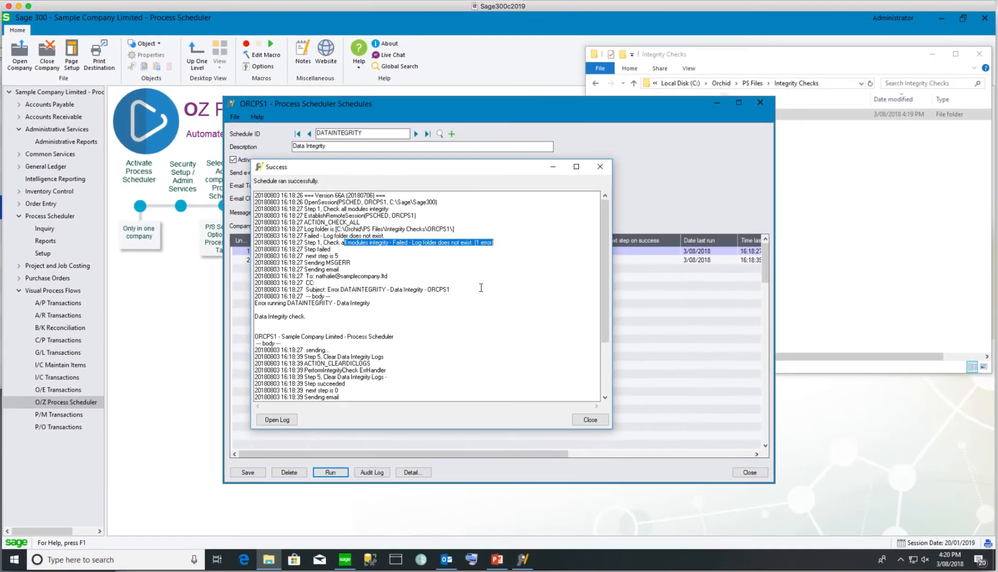
Check the Integrity Checks folder, close the run results, and run the schedule again
left_click(785, 132)
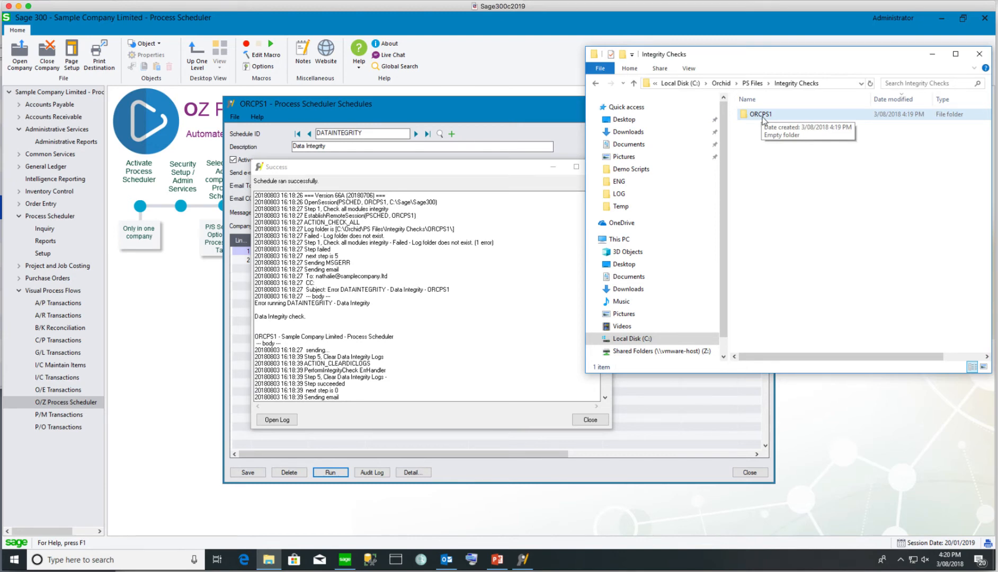
left_click(589, 420)
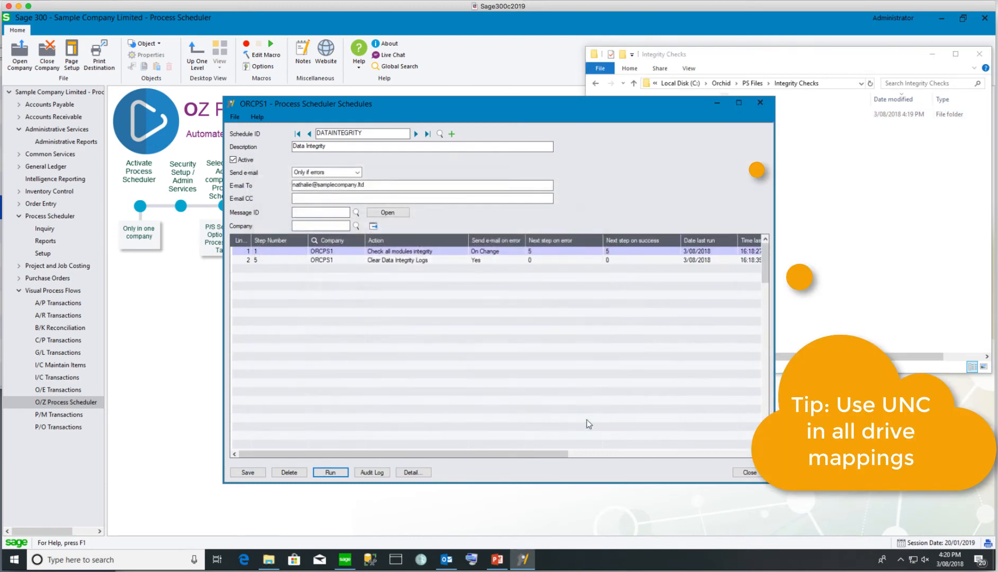
left_click(332, 473)
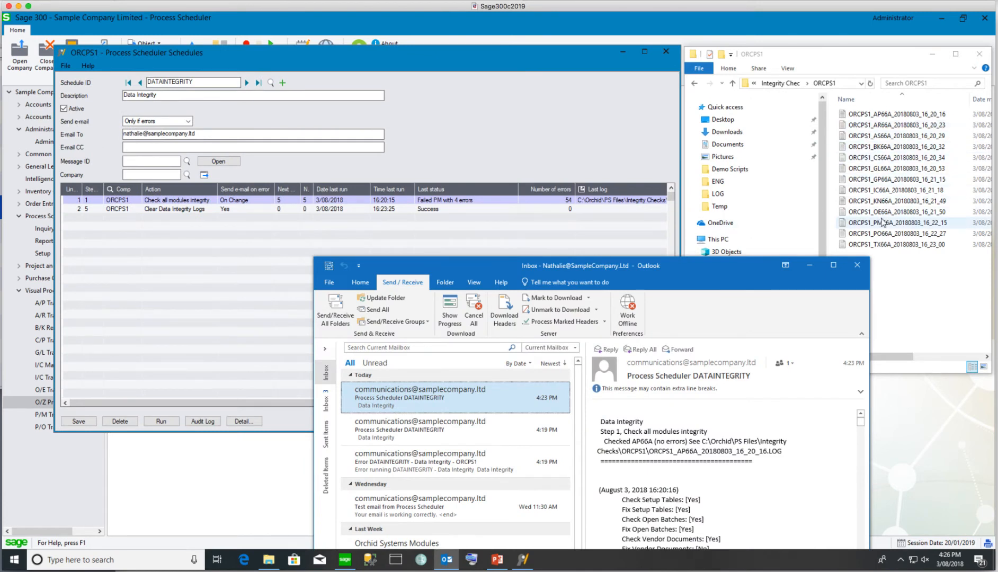
Check the AP integrity log in ORCPS1, then read the DATAINTEGRITY results e-mail in Outlook
left_click(885, 114)
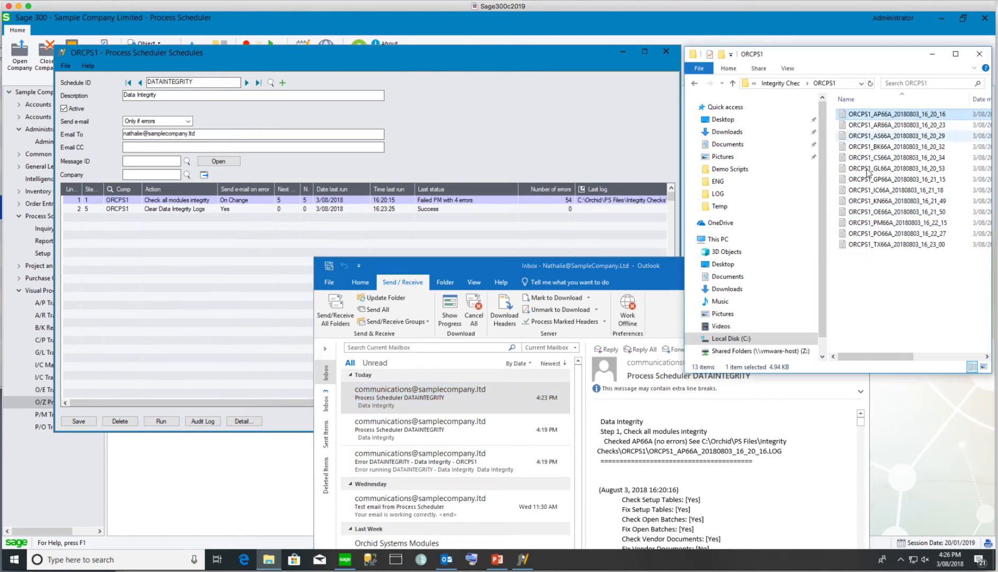
left_click(773, 420)
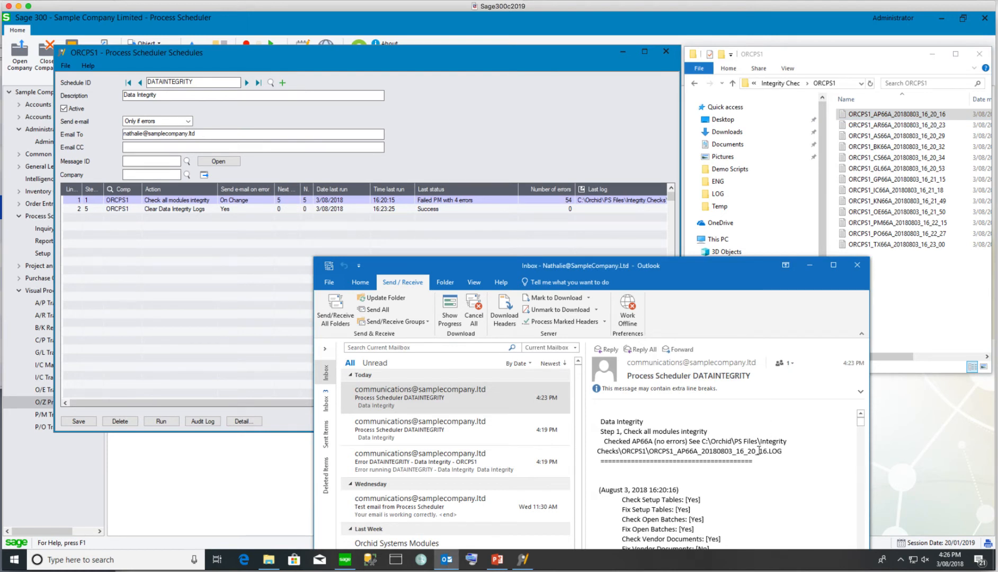
scroll(759, 451, "down", 10)
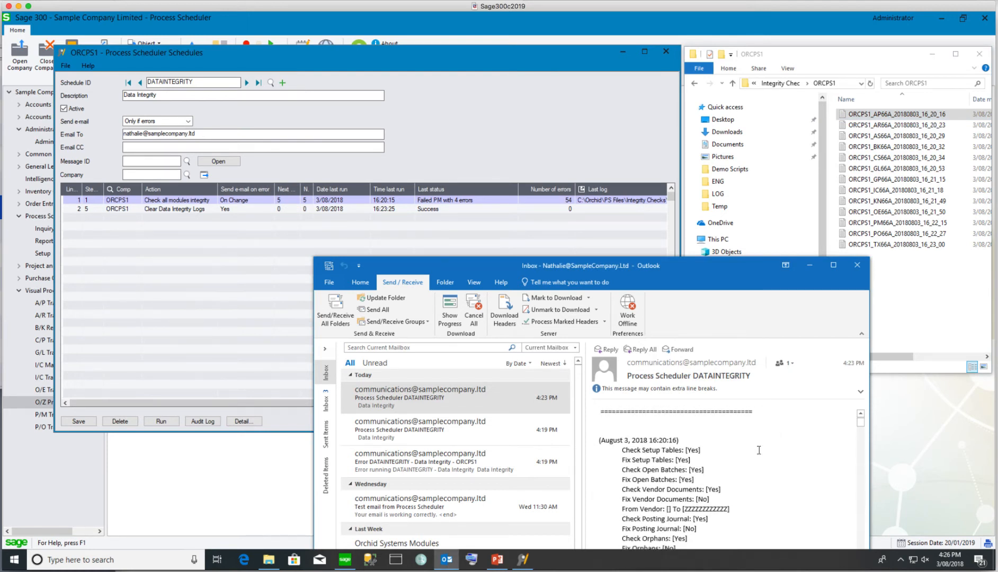
scroll(758, 450, "down", 10)
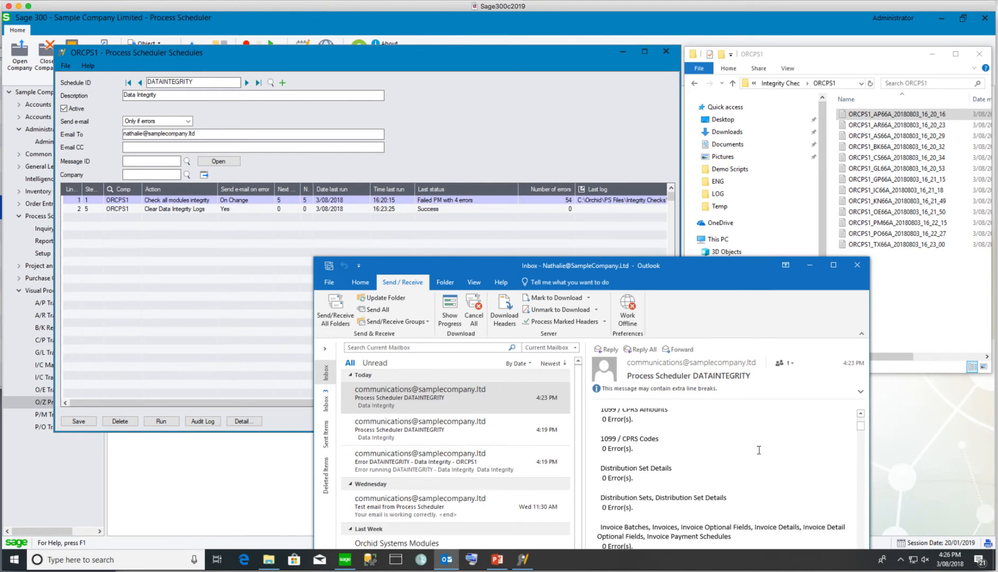
scroll(760, 451, "down", 10)
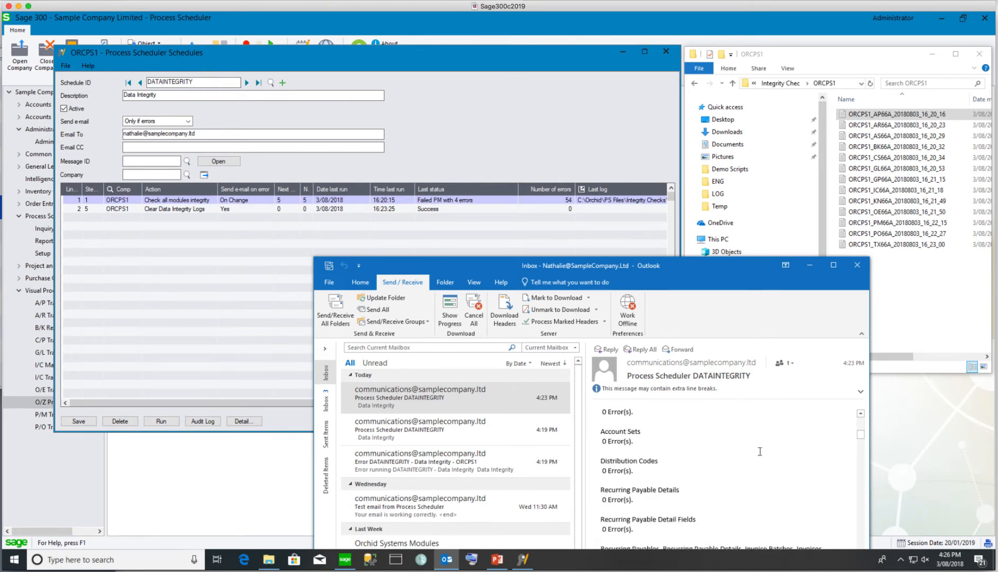
mouse_move(863, 443)
left_mouse_down()
mouse_move(860, 558)
mouse_move(861, 453)
left_mouse_up()
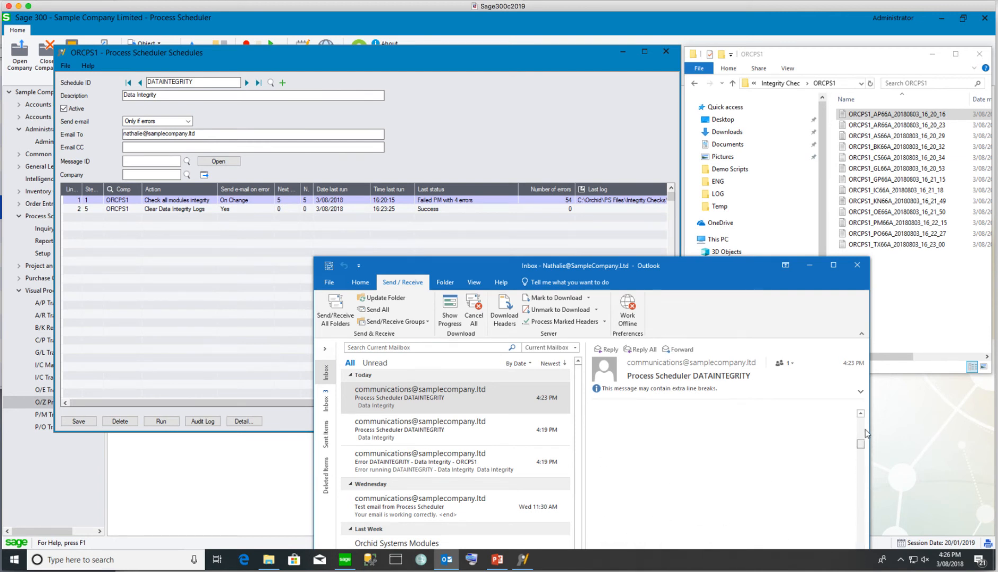
left_click(225, 204)
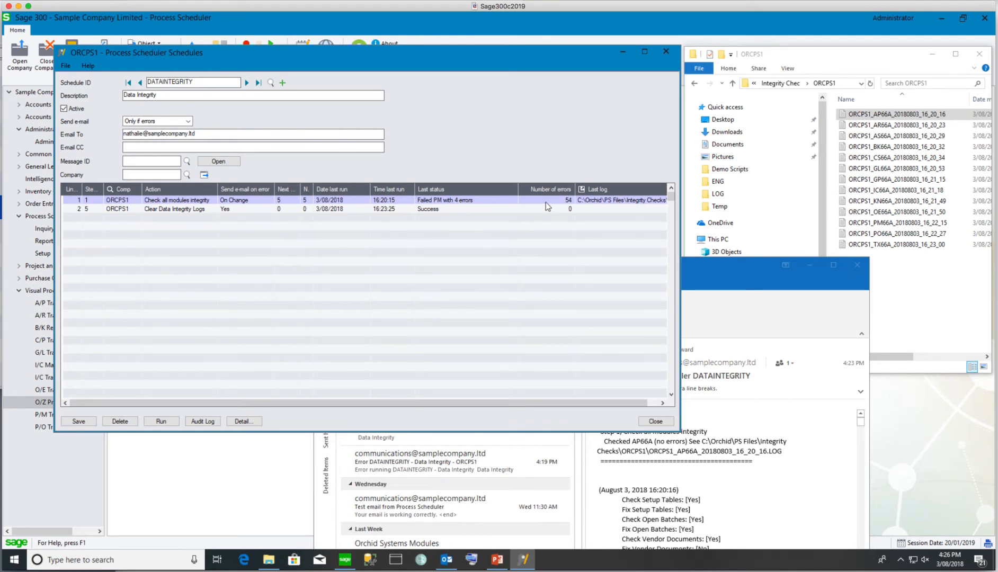
left_click(594, 201)
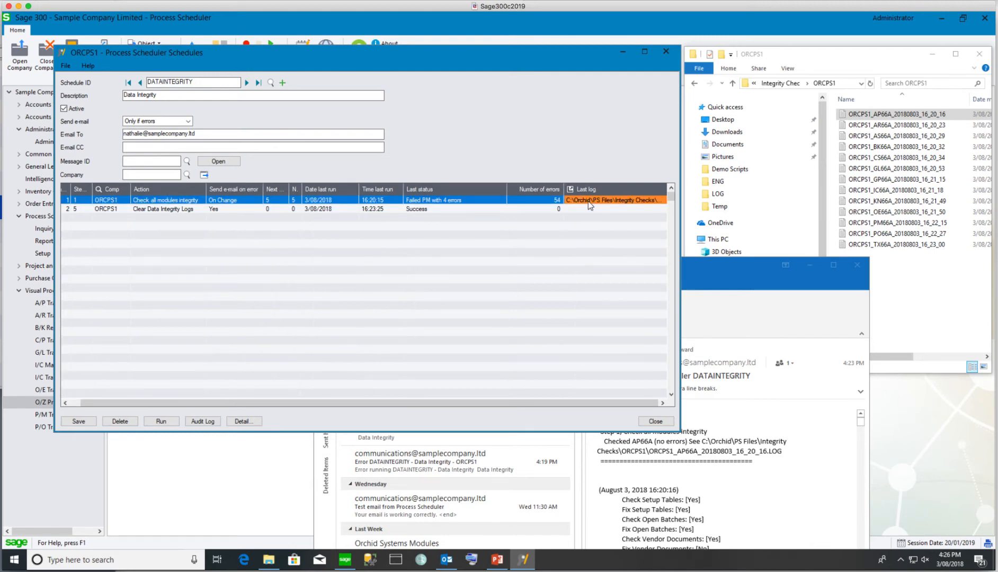
double_click(590, 206)
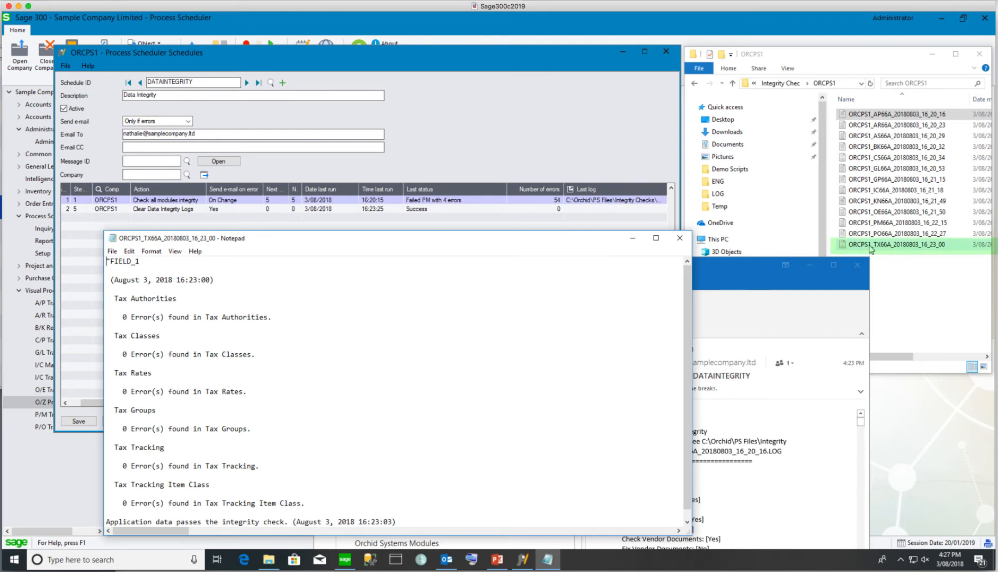
scroll(686, 393, "down", 1)
left_click_drag(686, 404, 687, 294)
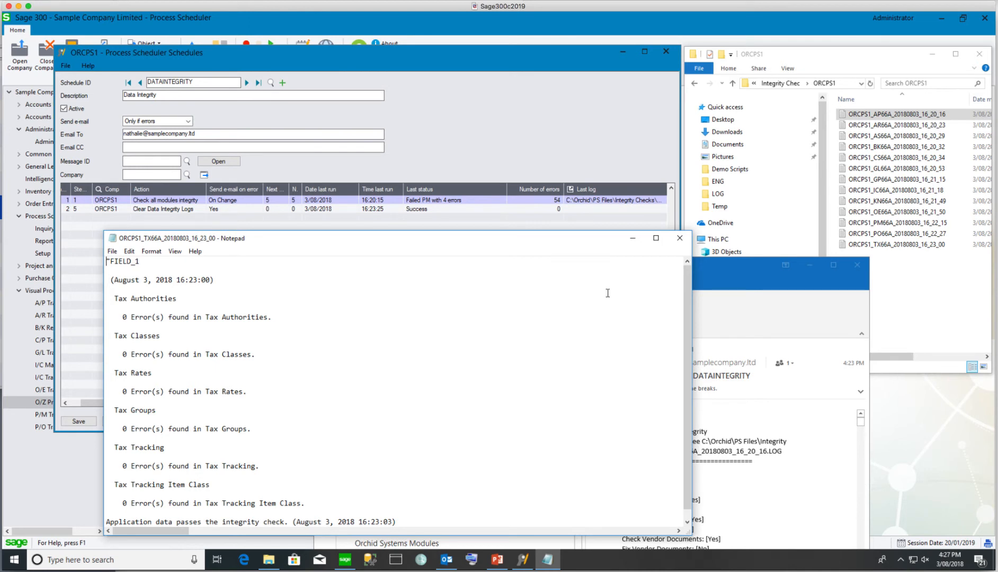
left_click(681, 239)
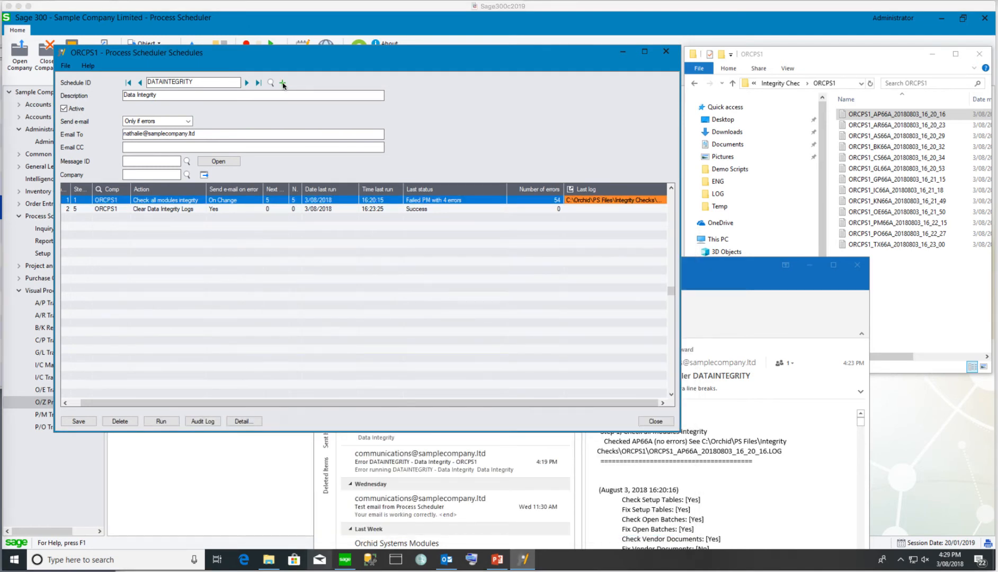
Start schedule DATAINTEGRITYONE described as 'Data integrity check one module at a time'
left_click(283, 85)
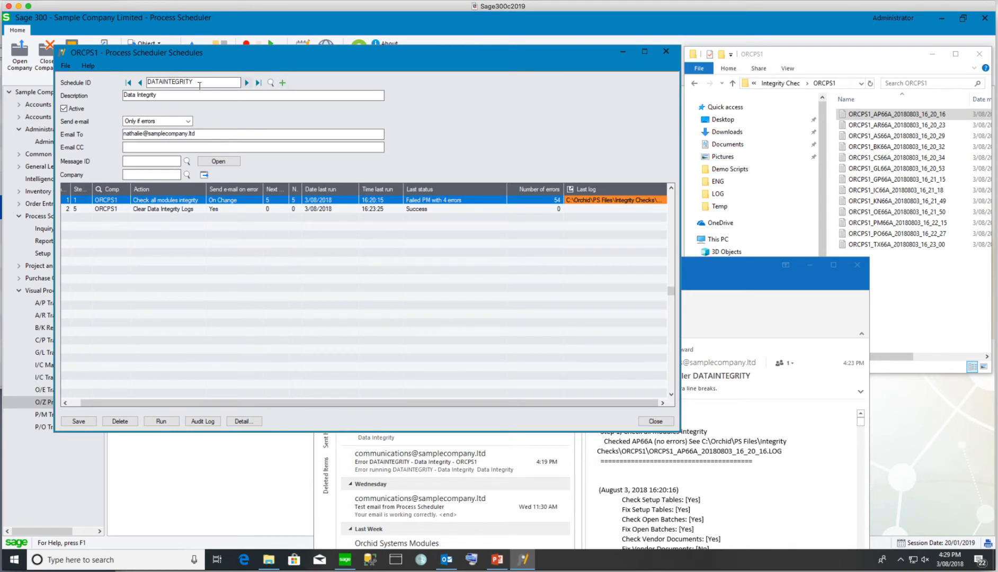
left_click(282, 84)
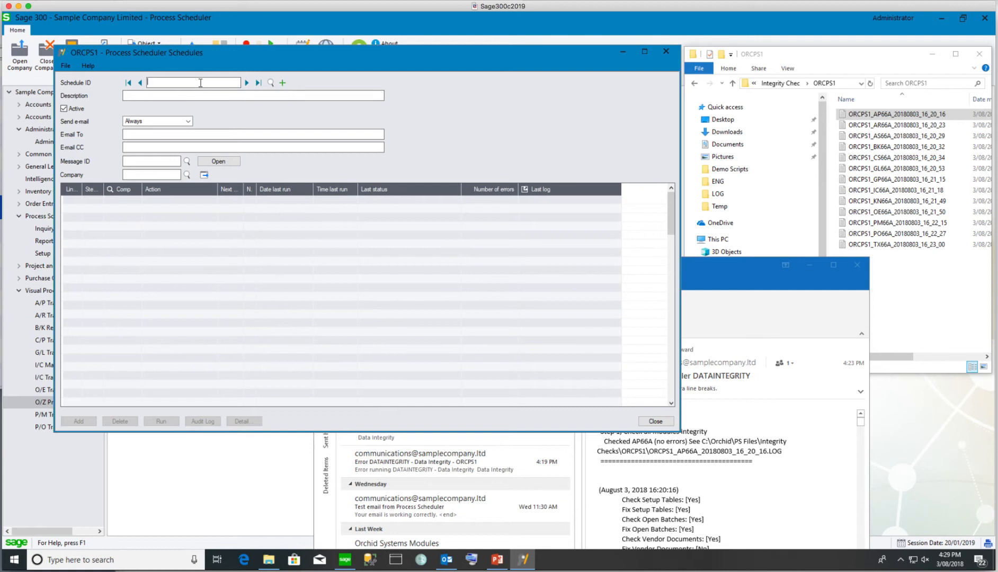
type("DATAINTEGRITYONE")
key("Tab")
type("Data integrity check one module at a time")
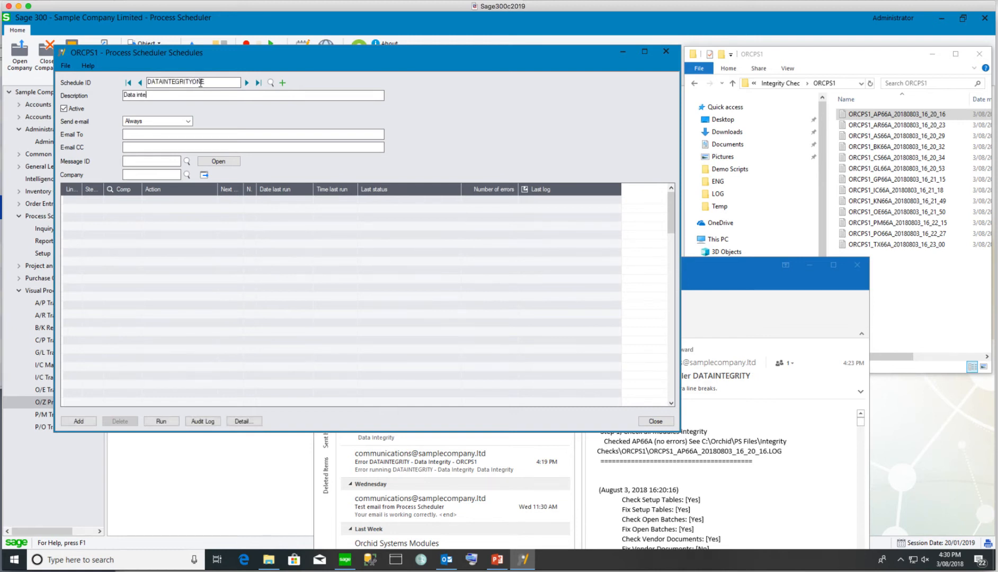
key("Tab")
E-mail the recipient only if errors, and generate check steps for company ORCPS1
left_click(187, 120)
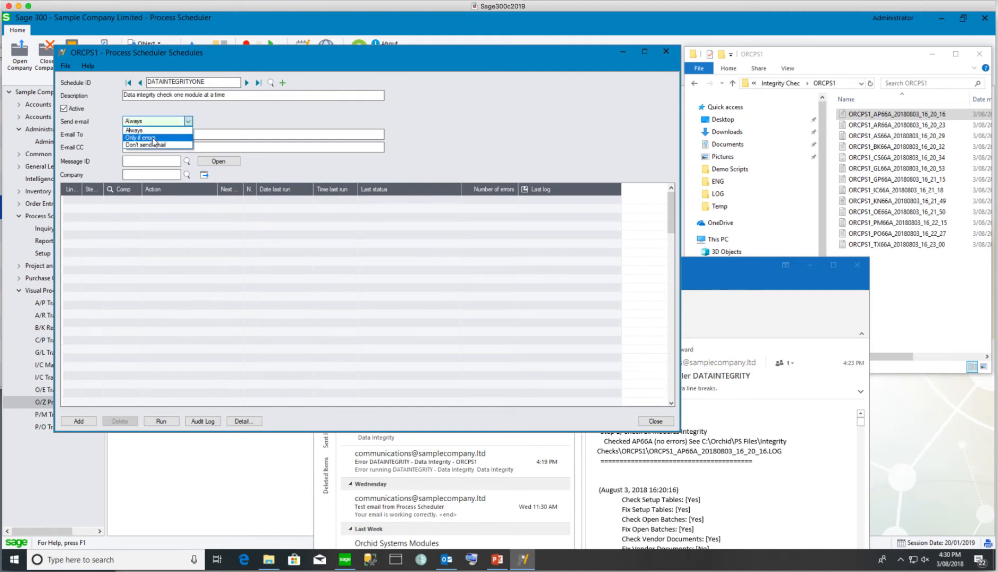
left_click(152, 140)
left_click(153, 135)
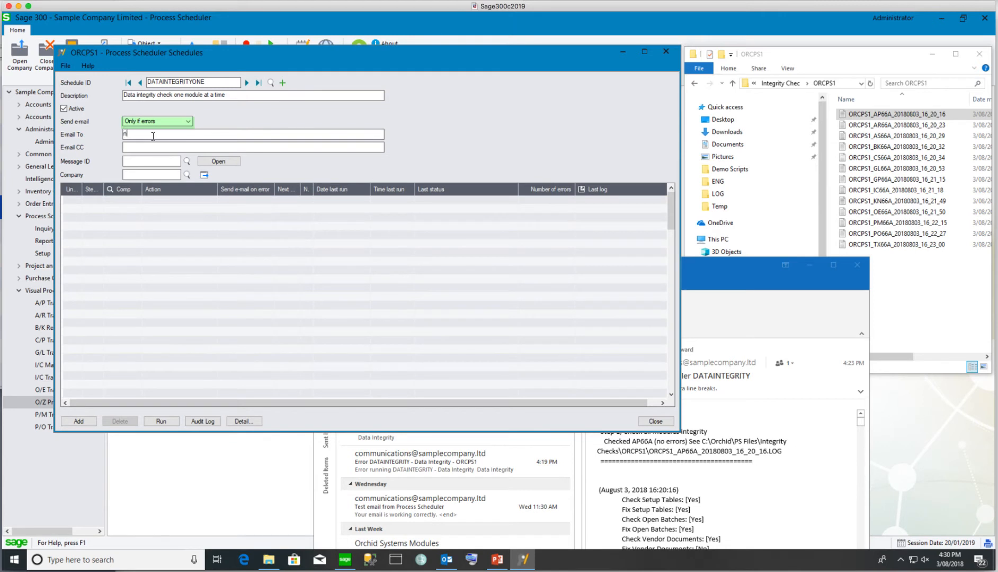
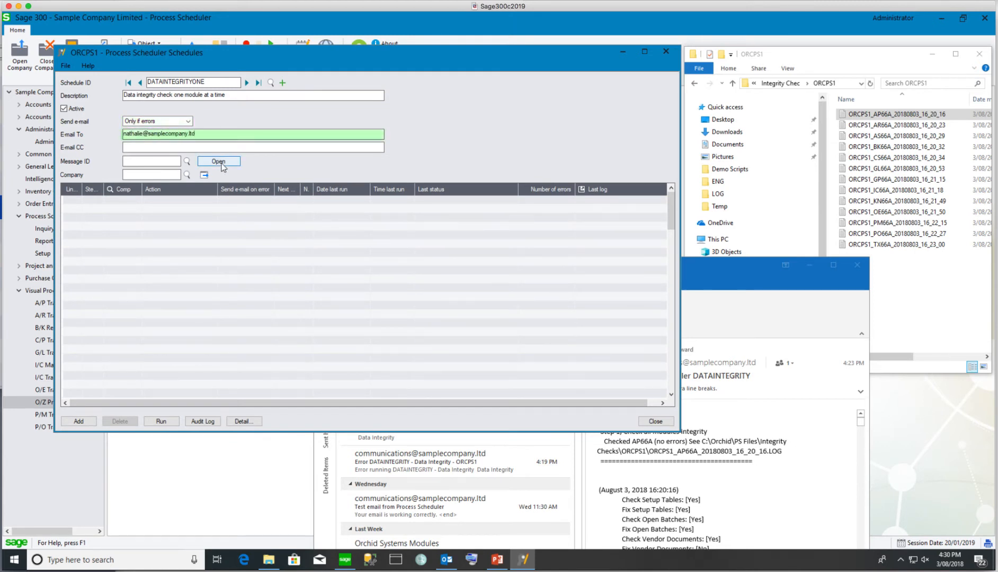
left_click(162, 175)
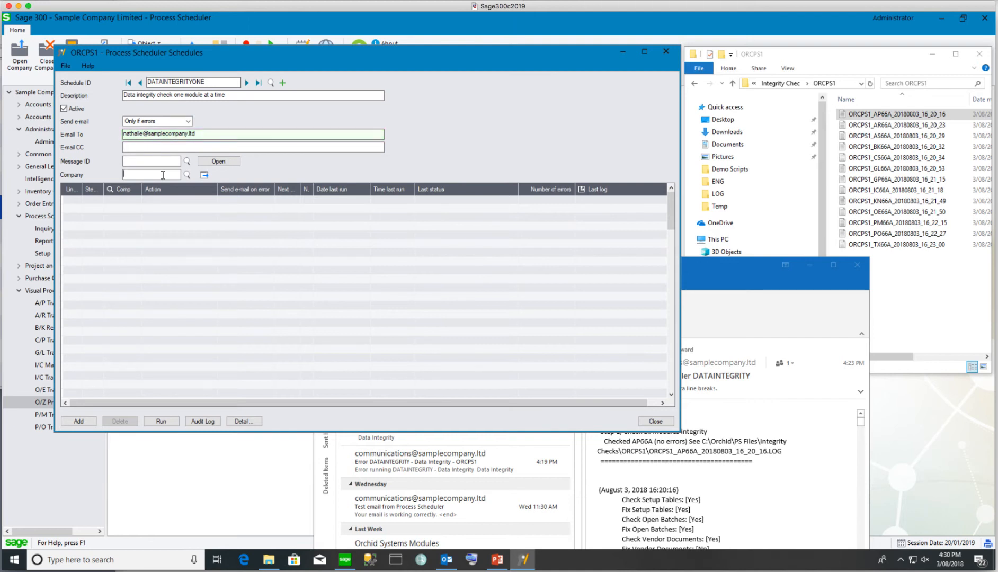
type("ORCPS1")
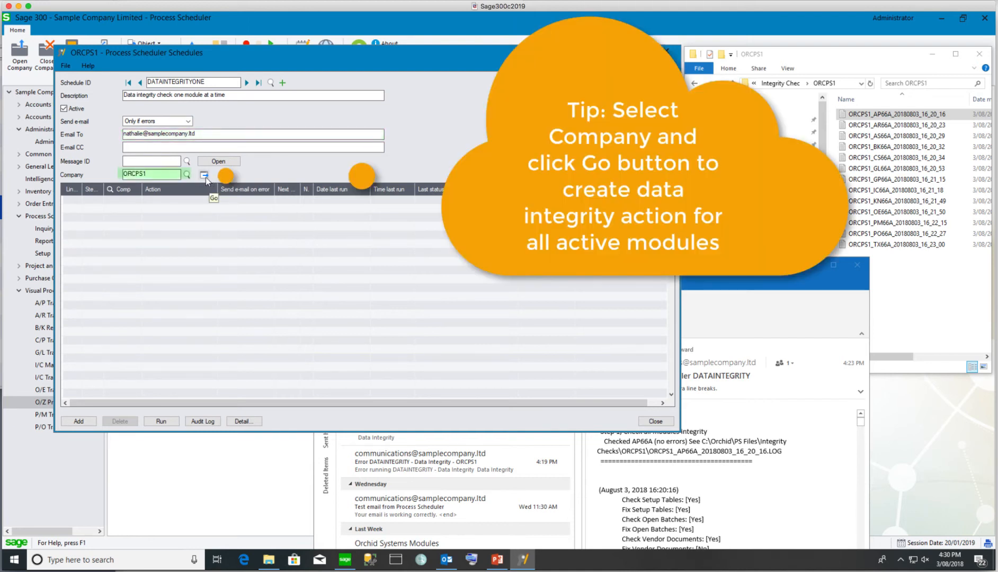
left_click(204, 176)
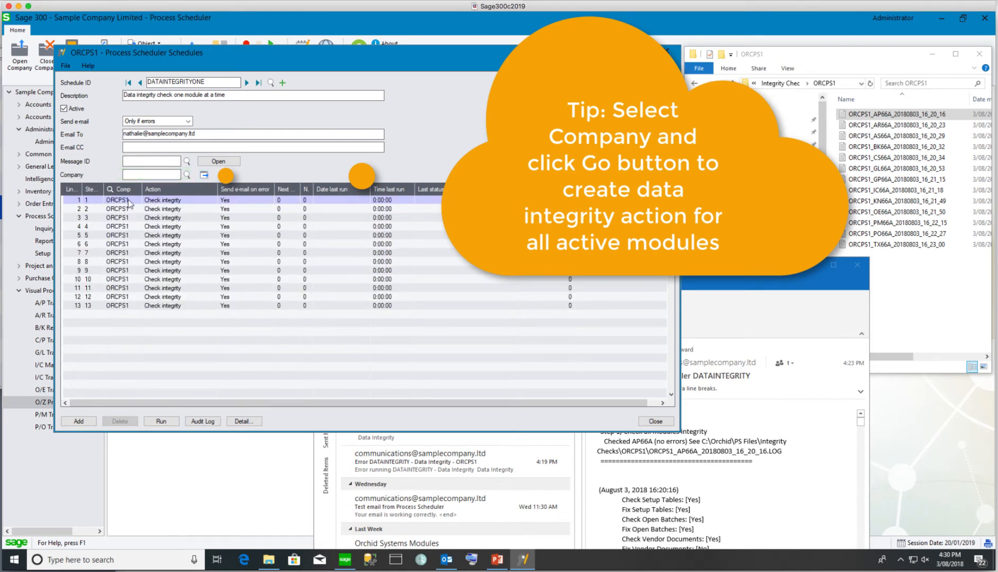
left_click(170, 202)
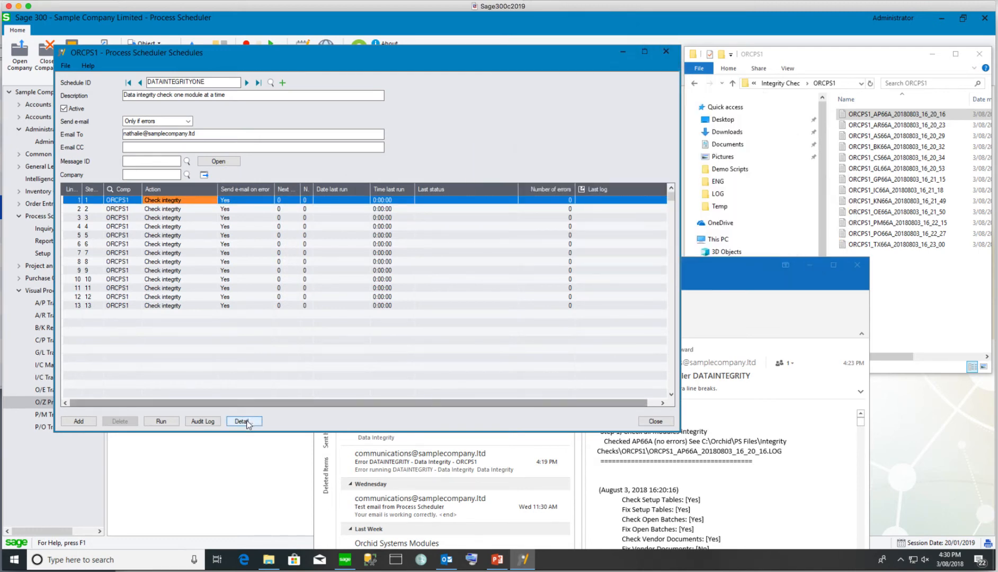
Set step 1's e-mail on error to 'On Change' and review its Accounts Payable options
left_click(247, 424)
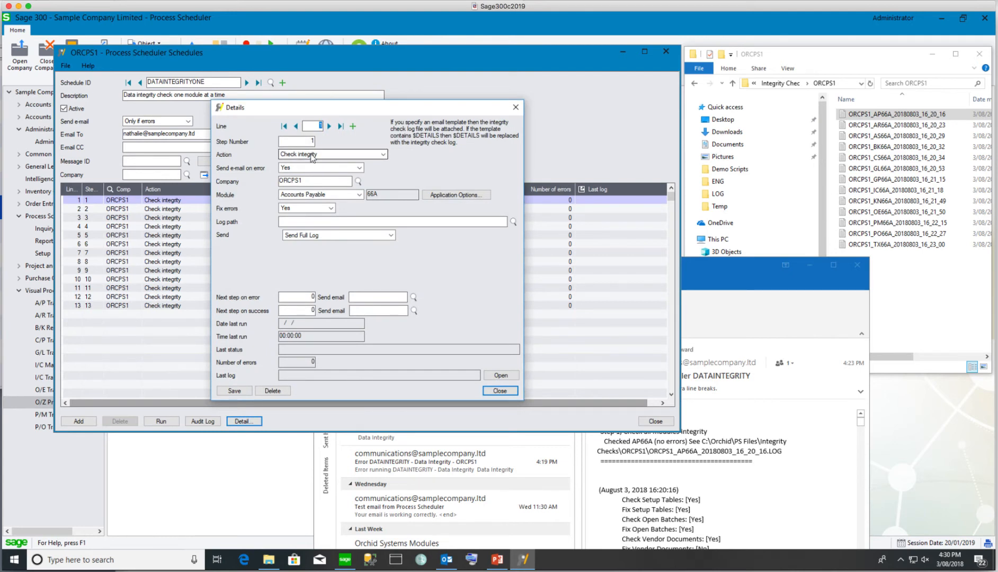
left_click(307, 168)
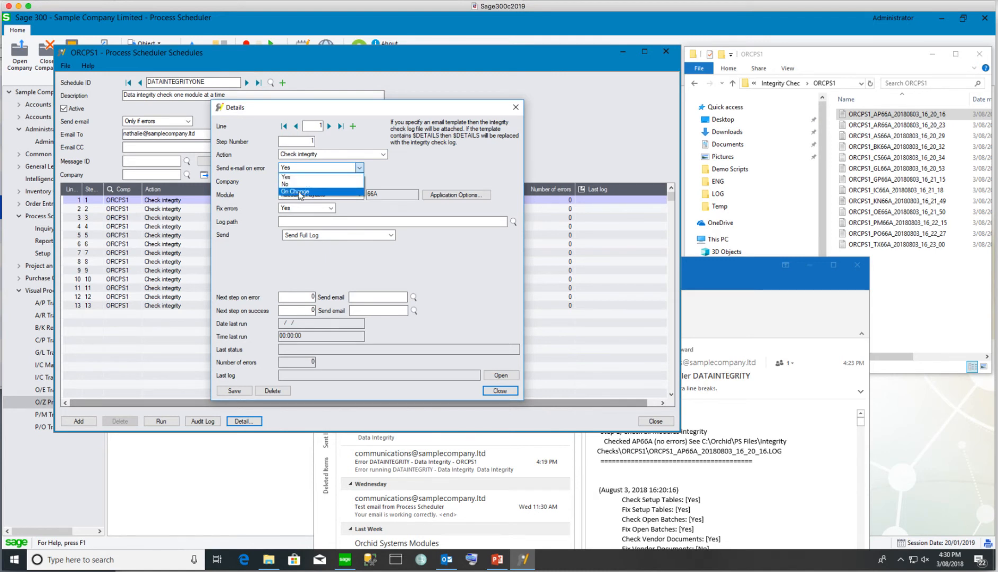
left_click(300, 193)
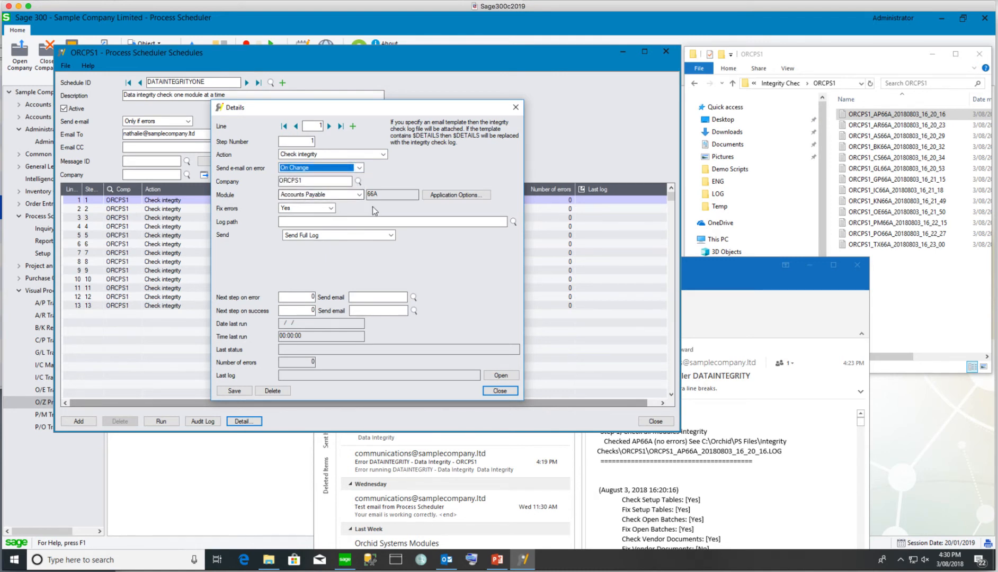
left_click(447, 194)
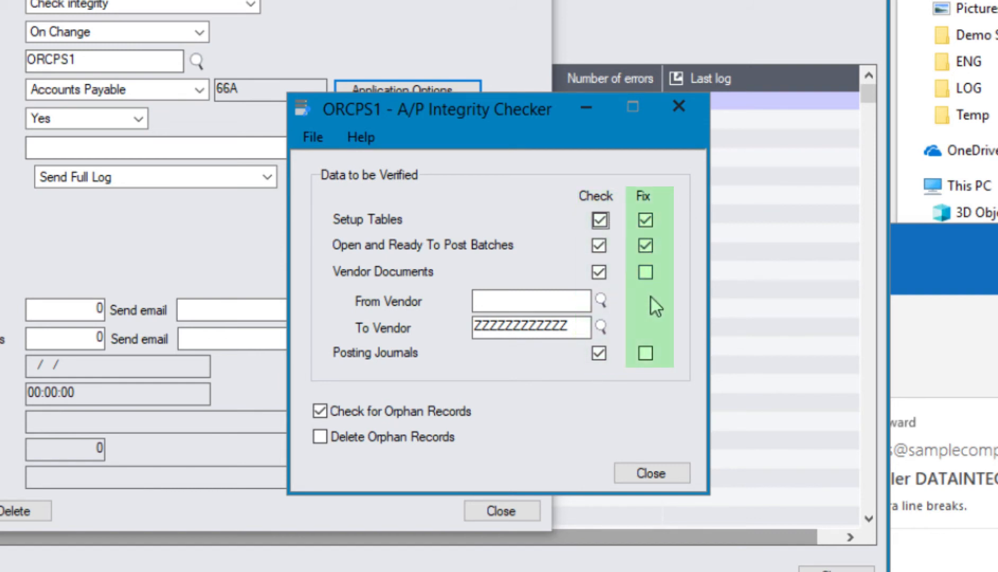
left_click(652, 473)
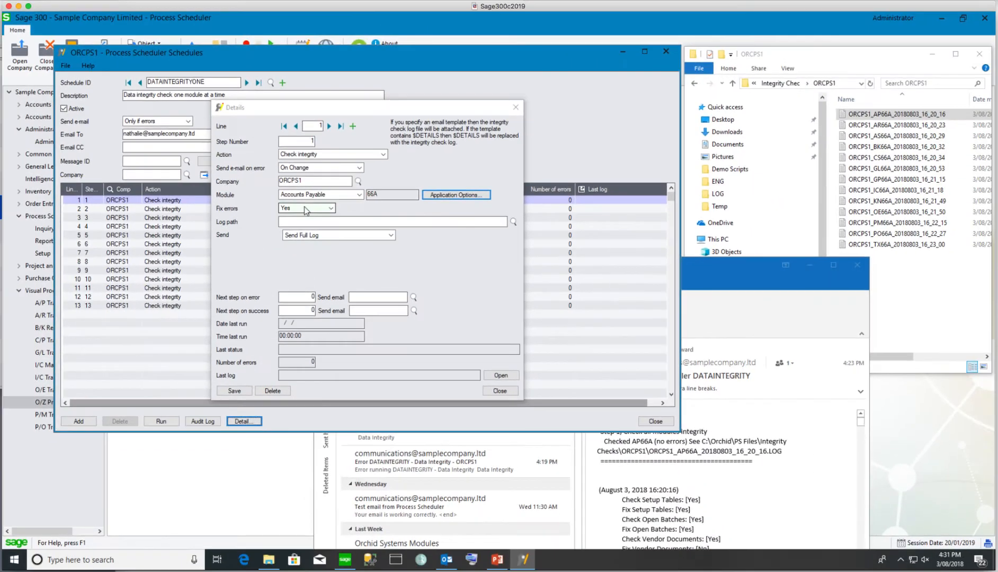
Set step 1's log path to the Integrity Checks\ORCPS1 folder
left_click(513, 223)
left_click(444, 317)
left_click(452, 301)
left_click(459, 320)
left_click_drag(568, 294, 568, 303)
left_click(459, 301)
left_click(469, 310)
left_click(494, 320)
left_click(510, 352)
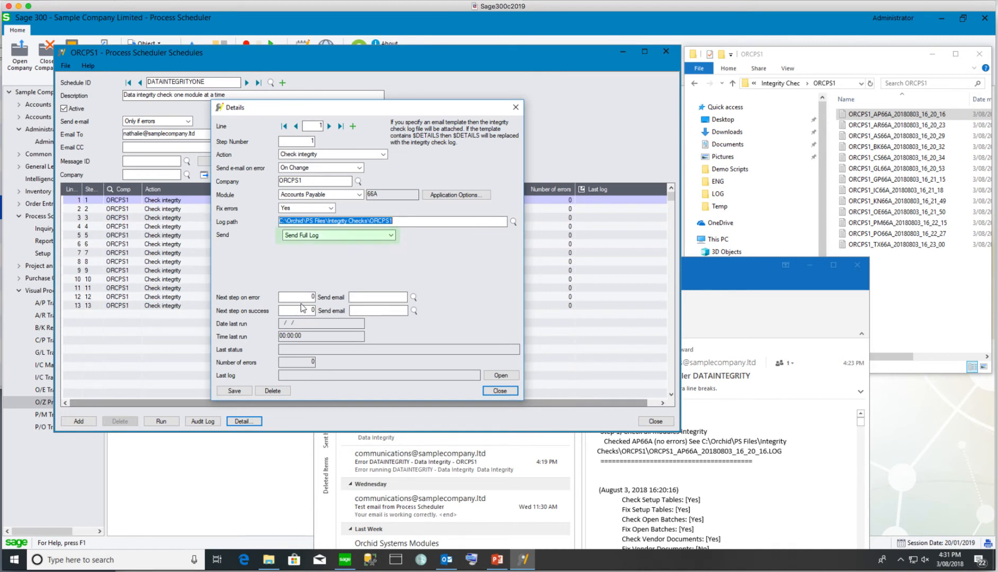
Send step 1 to step 2 on error and success, e-mailing DIERROR, and save
left_click(313, 296)
type("2")
left_click(368, 296)
type("DIERROR")
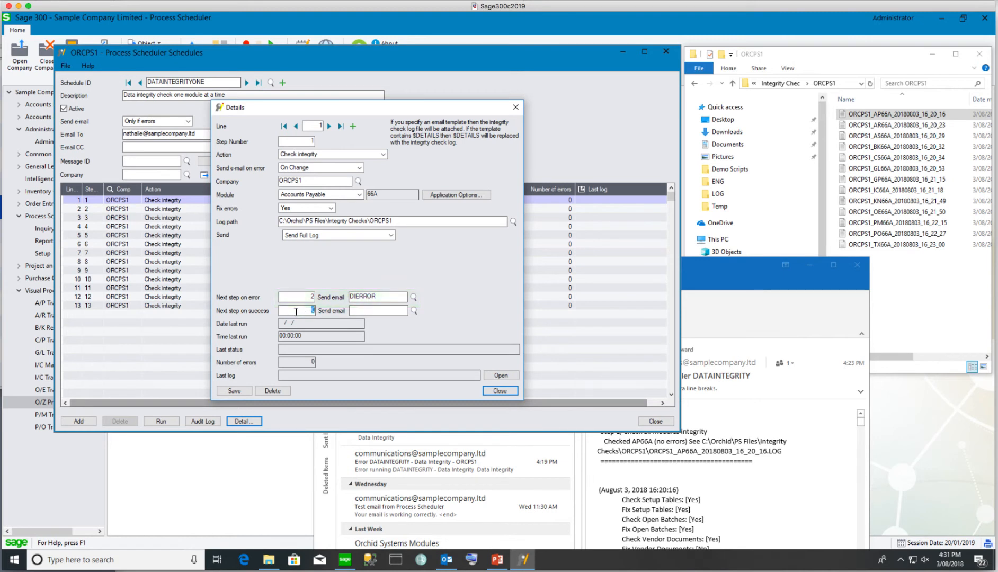
type("2")
left_click(238, 392)
Have step 2 fix Setup Tables, batches, Customer Documents and Posting Journals for Accounts Receivable
left_click(329, 126)
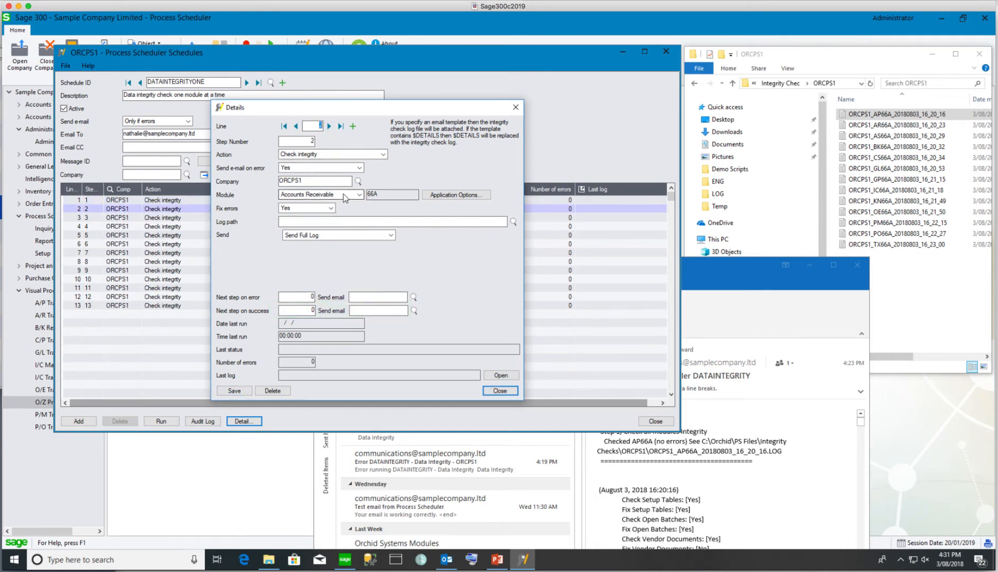
left_click(455, 195)
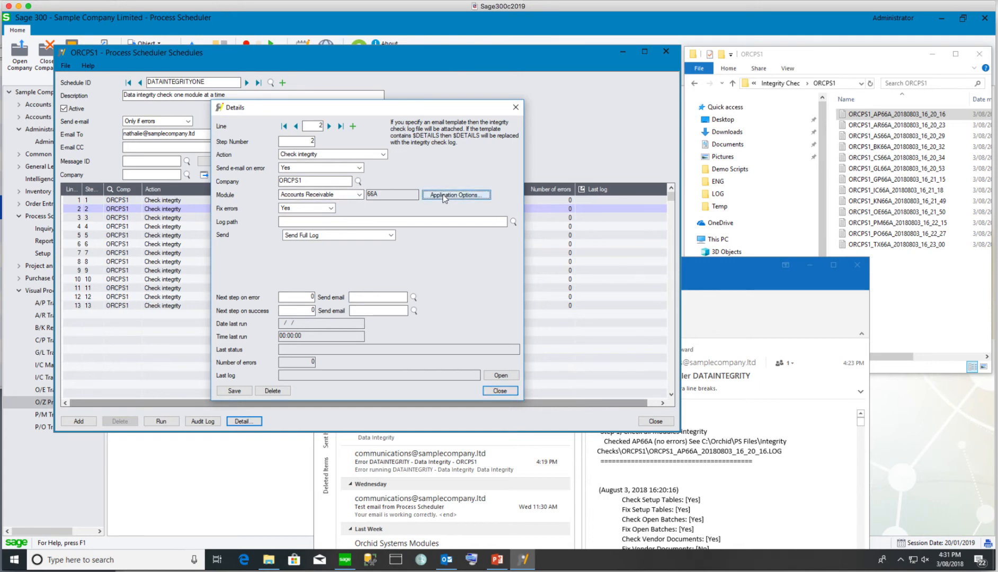
left_click(567, 256)
left_click(567, 267)
left_click(568, 279)
left_click(568, 318)
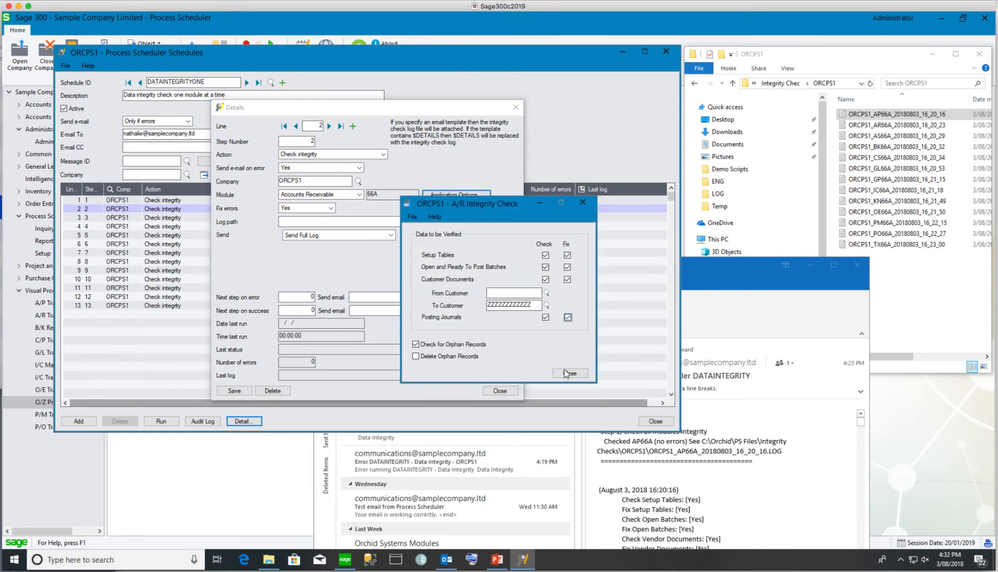
left_click(570, 373)
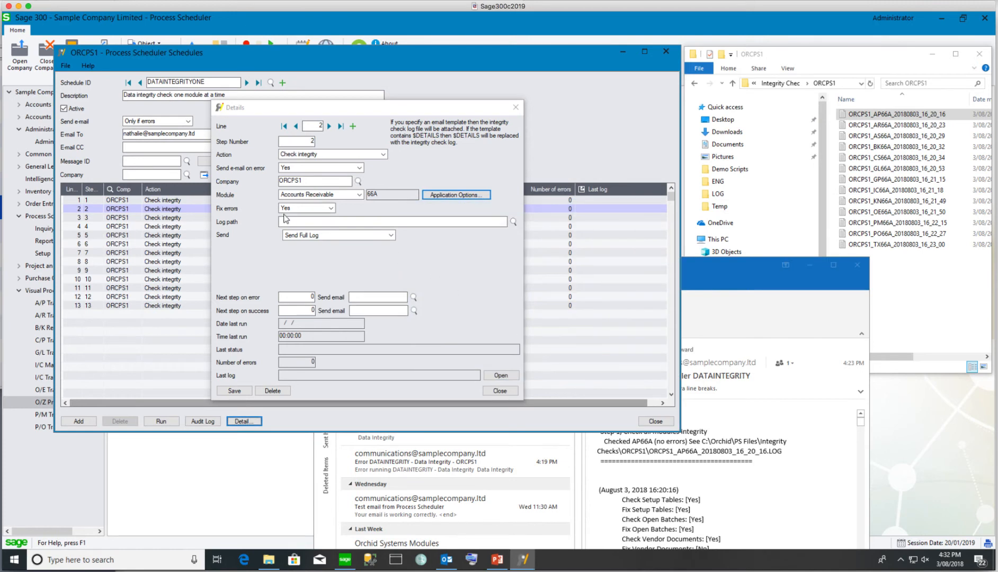
Set step 2's log path to the Integrity Checks\ORCPS1 folder
left_click(514, 222)
left_click(449, 292)
left_click(460, 329)
left_click(495, 331)
left_click(513, 353)
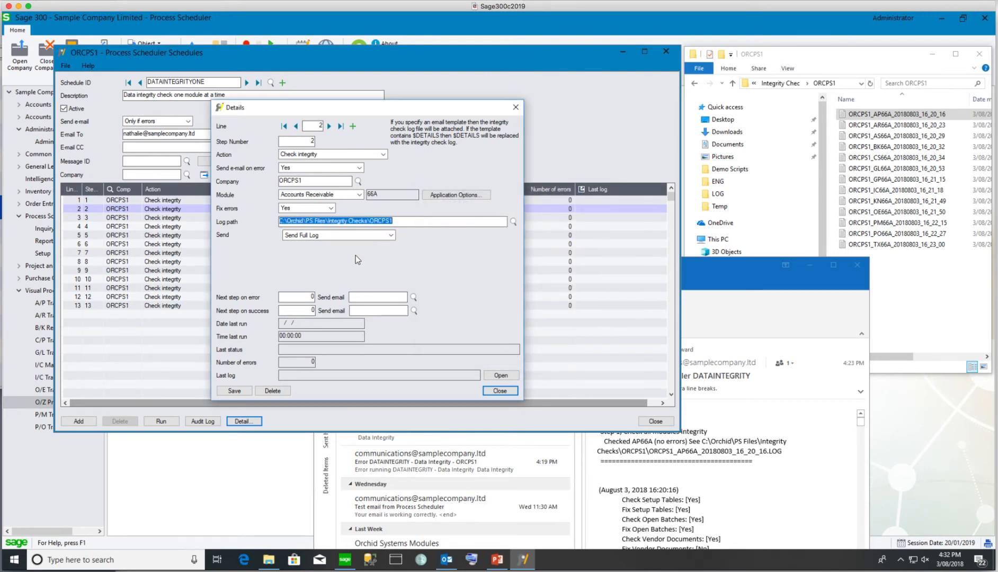
Send step 2 to step 3 on error and success, e-mailing DIERROR on error
left_click(314, 297)
type("3")
key("Tab")
type("DIERROR")
key("Tab")
type("3")
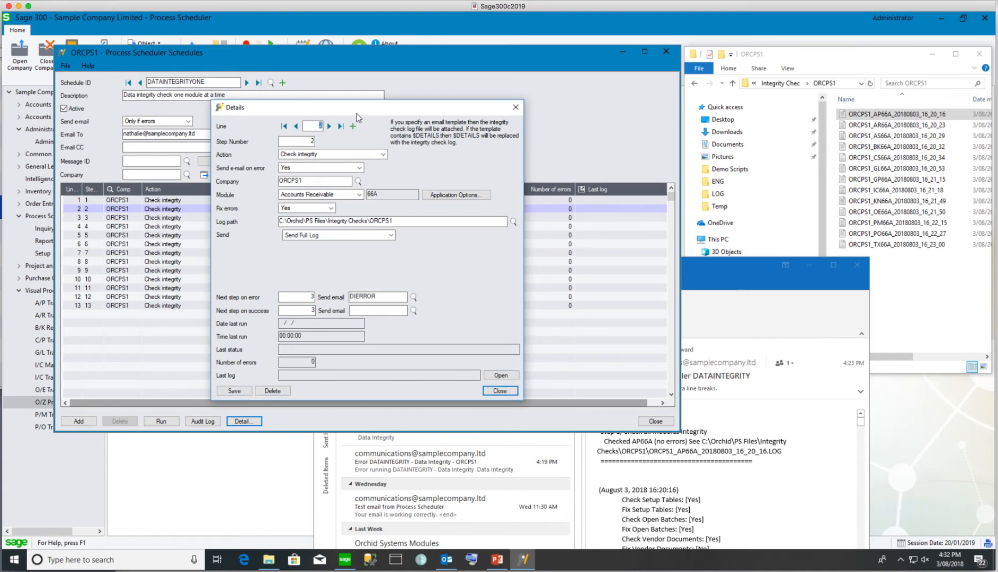
left_click(329, 126)
Give step 3 the DIERROR message and step 4 as next on success, then save
type("DIERROR")
key("Tab")
type("4")
key("Tab")
left_click(233, 391)
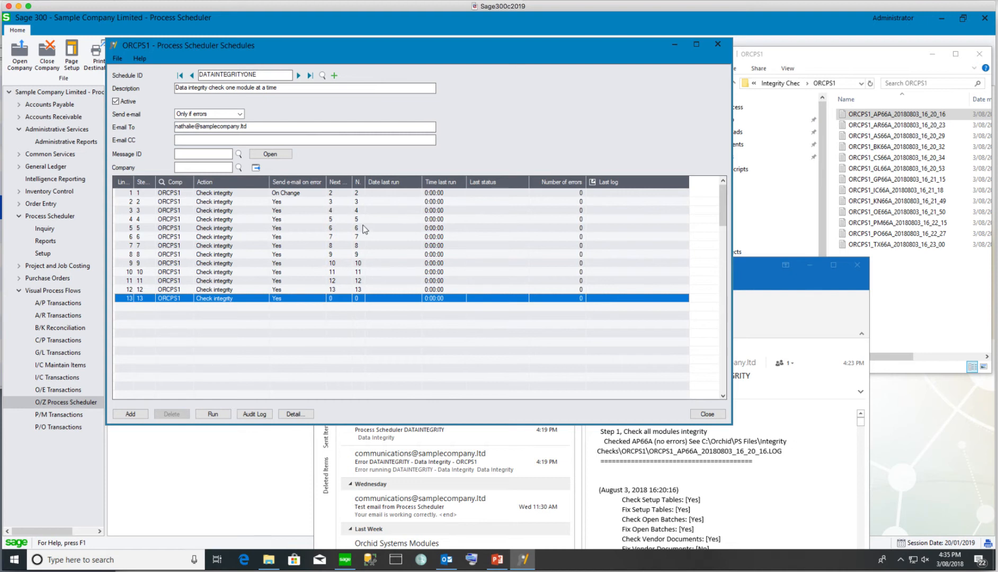
Check the last step, then save and run DATAINTEGRITYONE and open its run log in Notepad
left_click(231, 299)
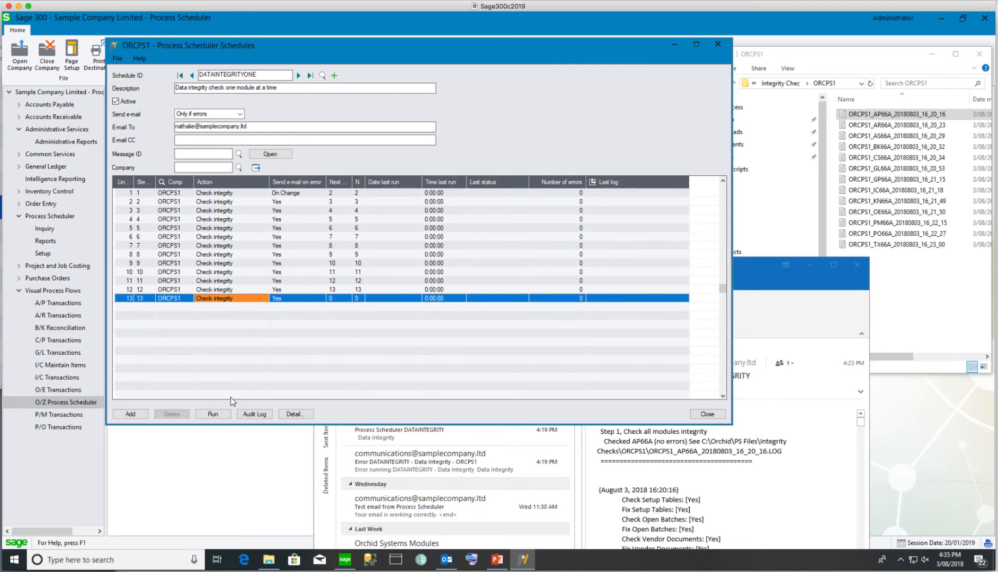
left_click(129, 414)
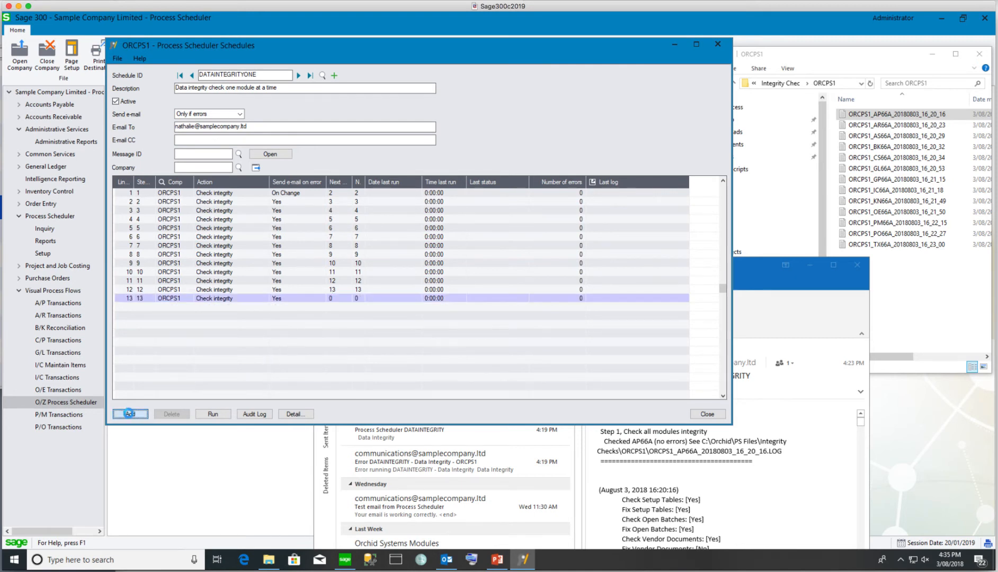
left_click(213, 415)
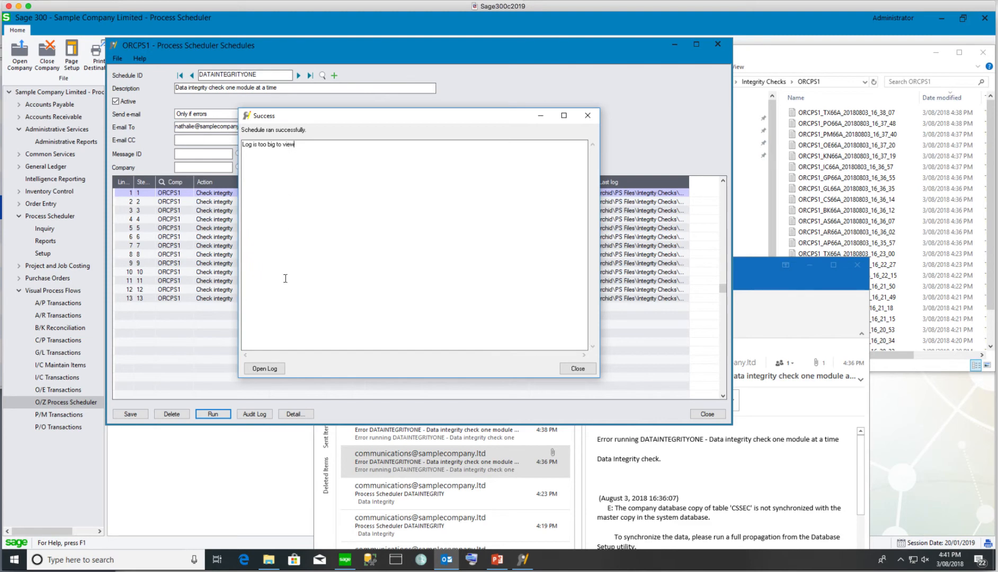
left_click(265, 368)
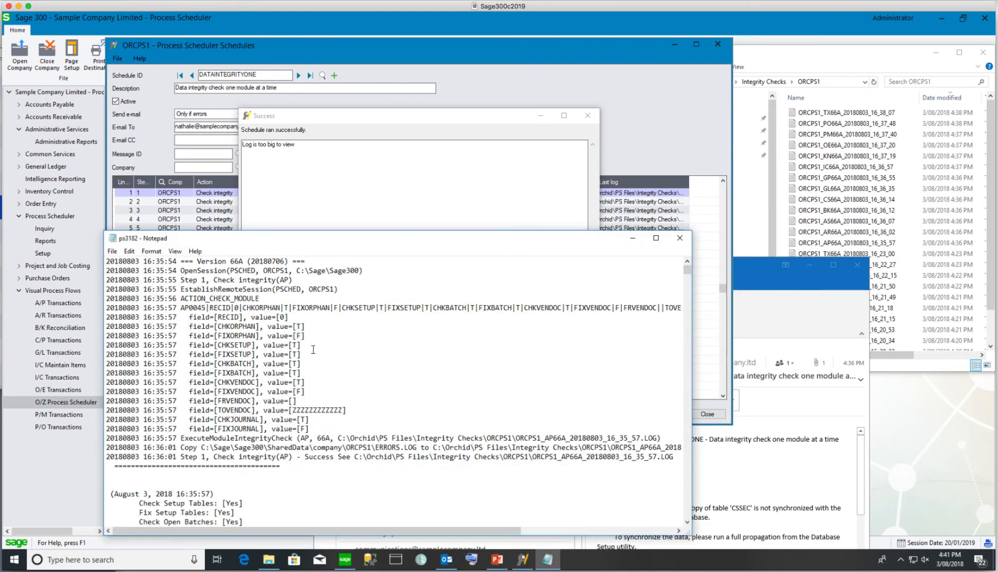
Scroll through the run log, then bring up the ORCPS1 log folder and the Outlook inbox
scroll(313, 350, "down", 8)
scroll(313, 350, "up", 8)
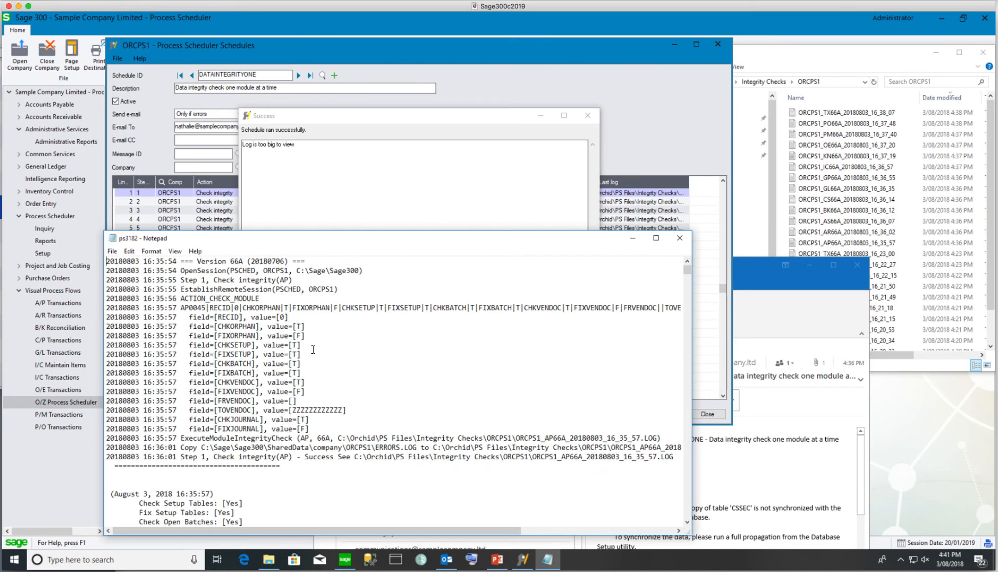
left_click(927, 113)
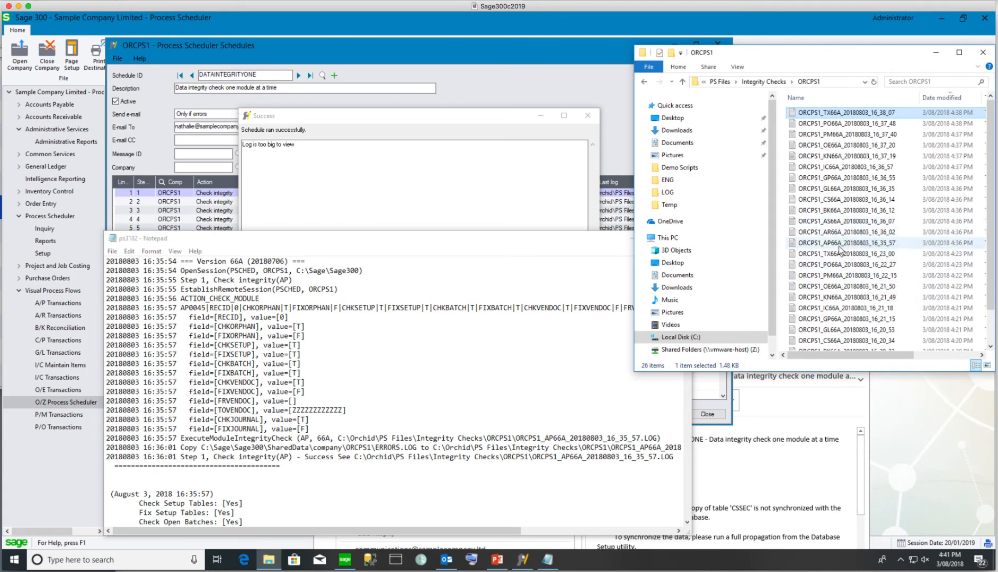
left_click(763, 472)
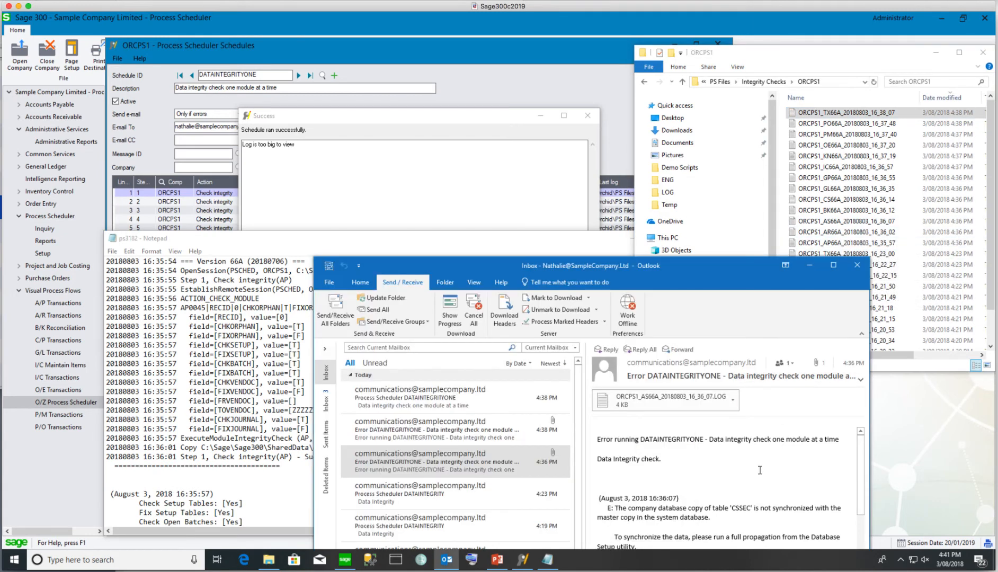
Read the 4:36 PM, 4:38 PM and latest DATAINTEGRITYONE e-mails, then go back to the Schedules window
left_click(463, 461)
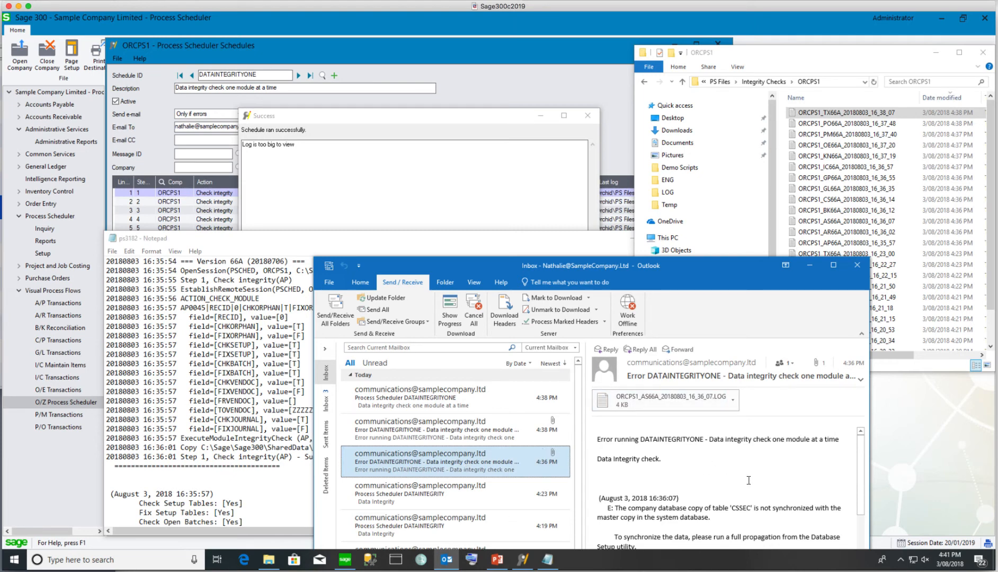
key("Up")
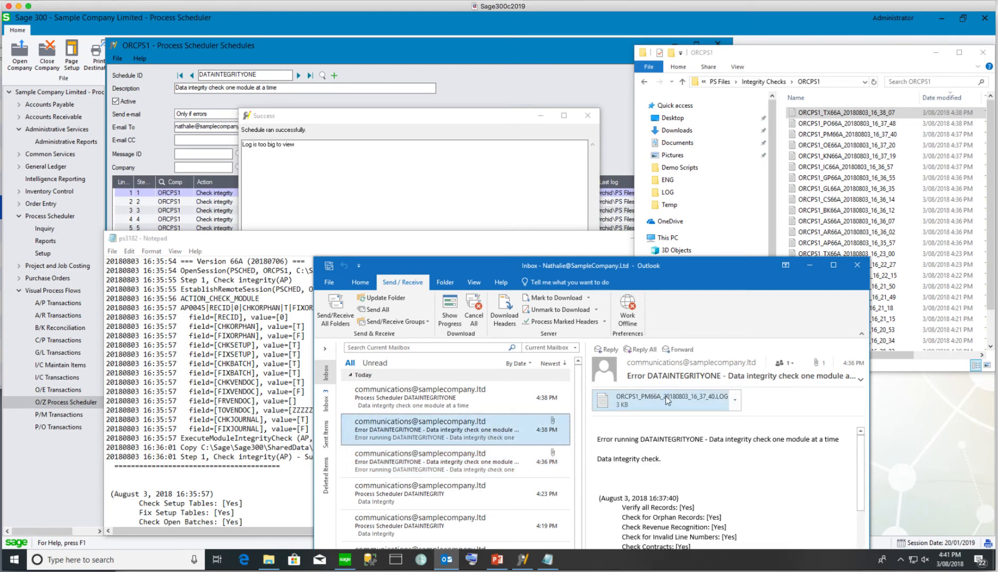
left_click(439, 400)
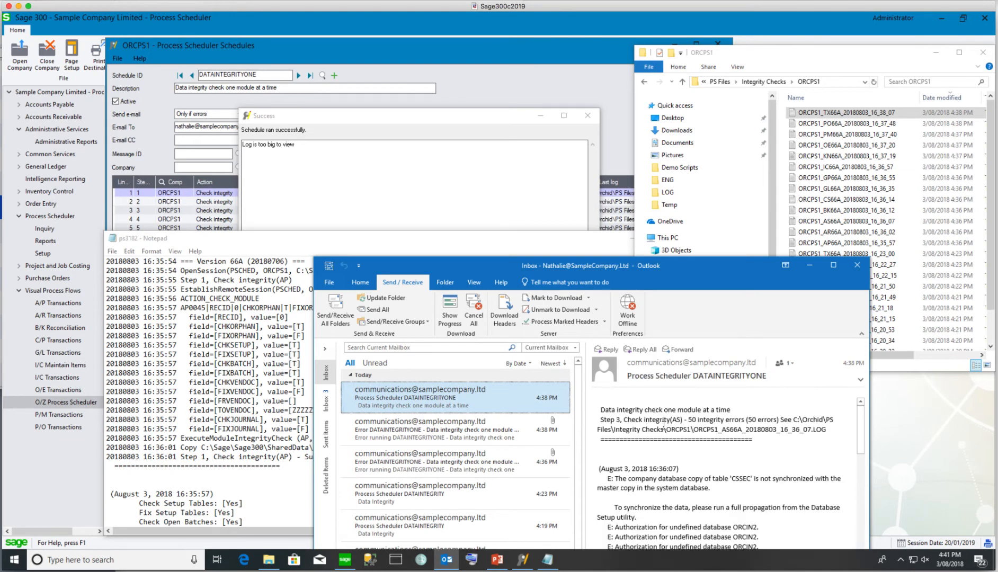
left_click(228, 195)
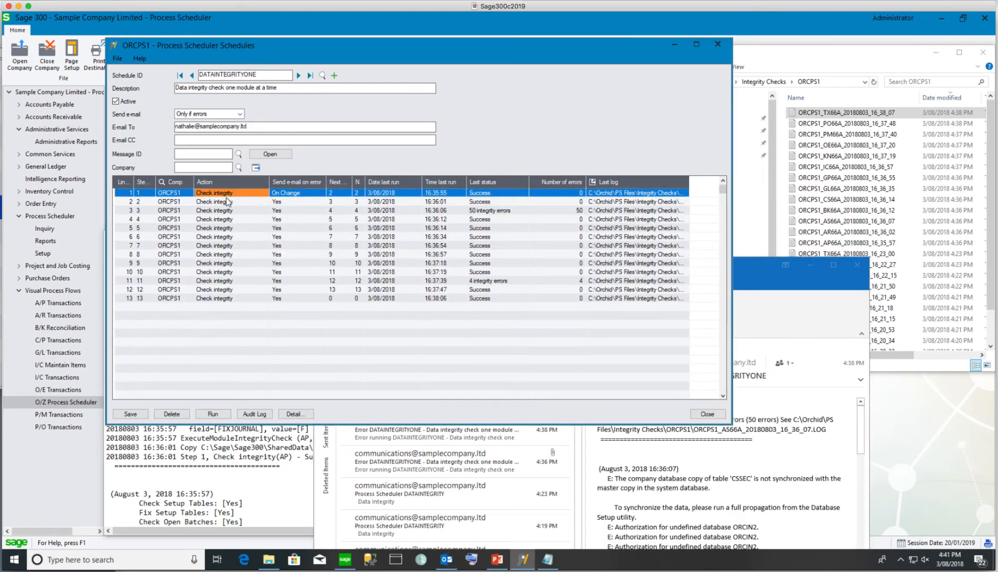
double_click(608, 195)
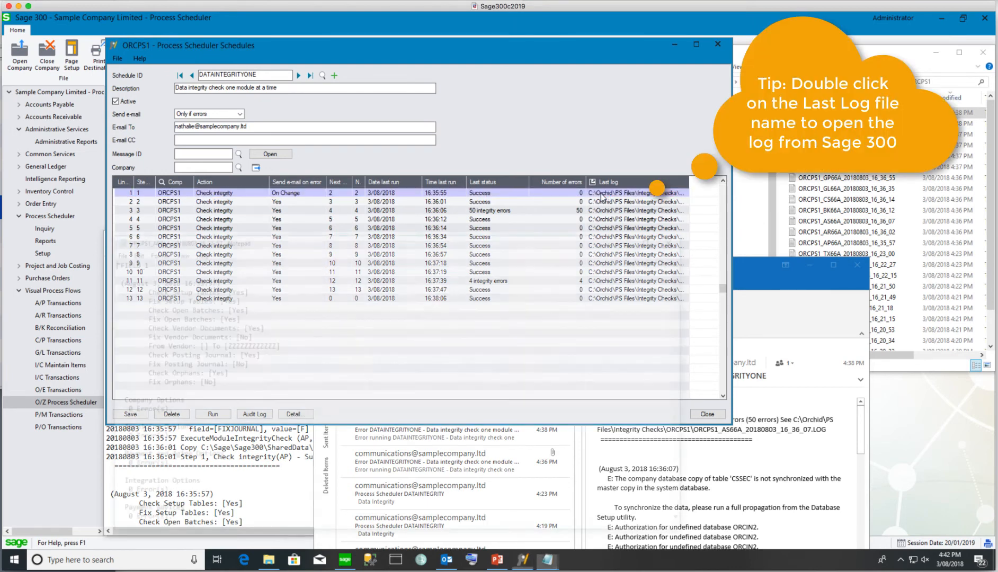
scroll(350, 348, "down", 15)
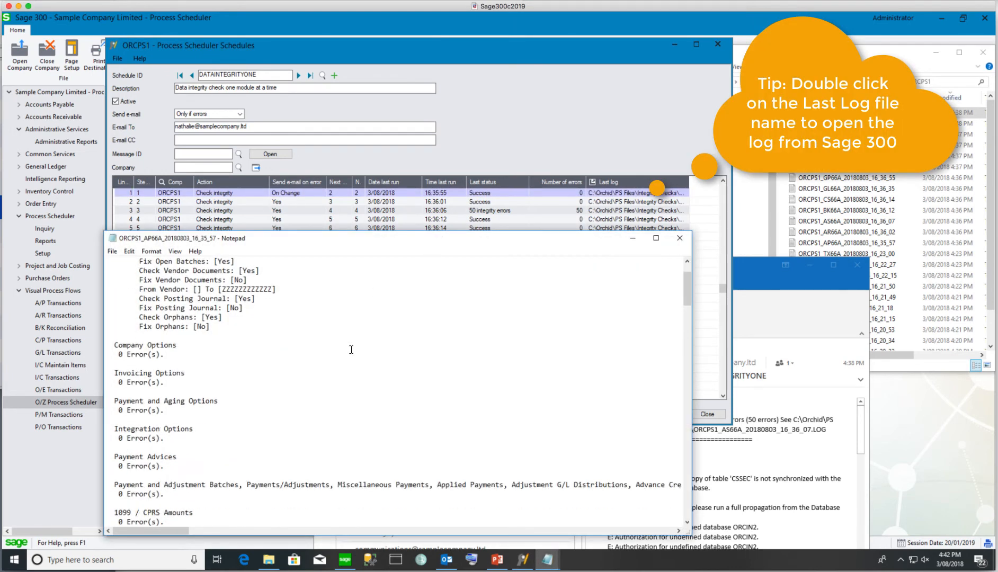
scroll(351, 348, "down", 15)
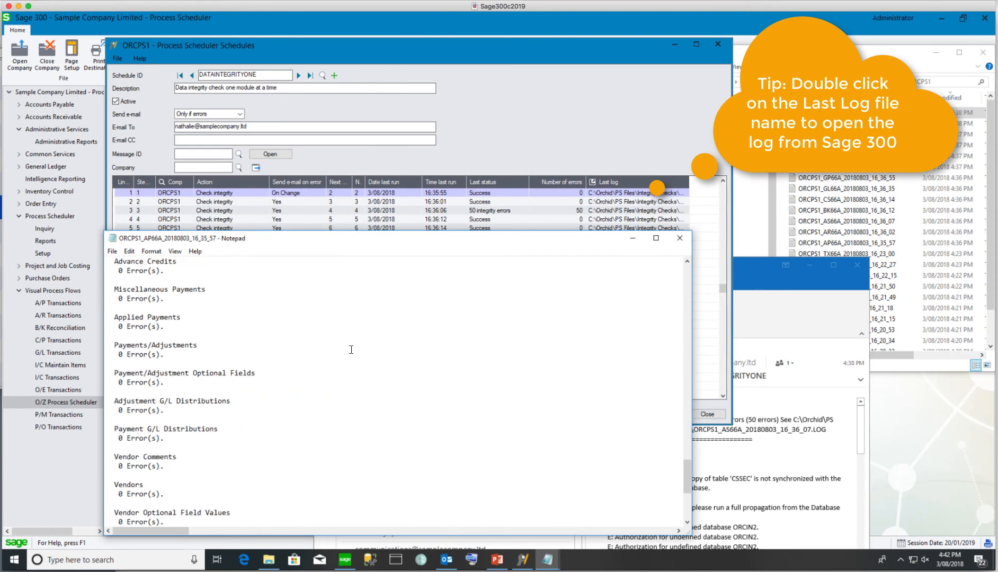
left_click(680, 238)
left_click(539, 216)
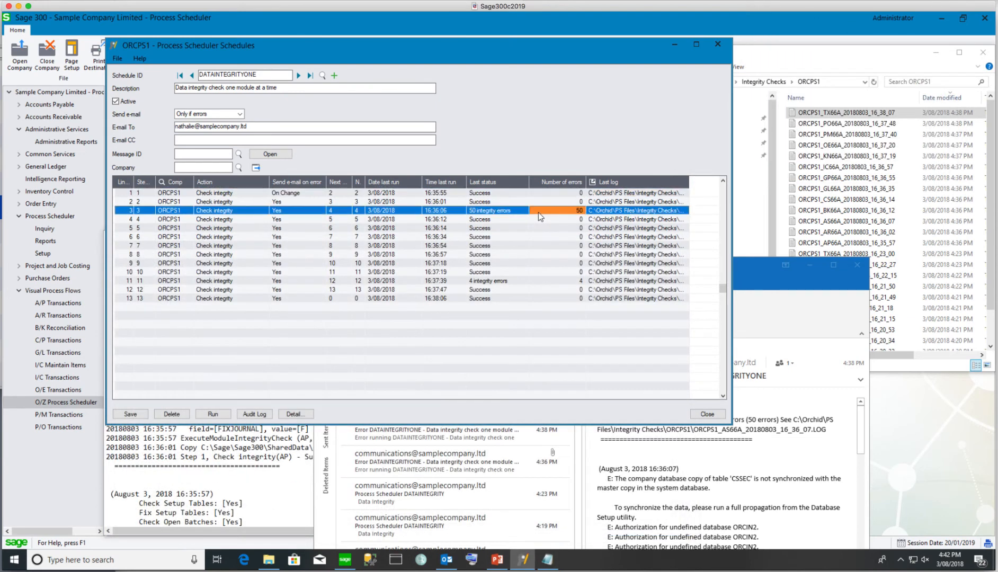
double_click(625, 214)
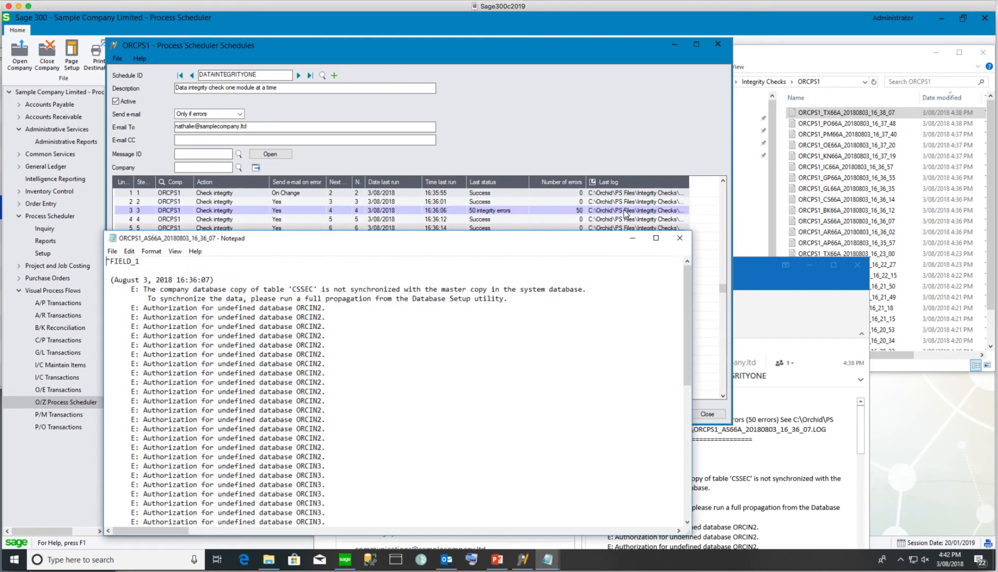
scroll(492, 427, "down", 10)
scroll(583, 349, "up", 10)
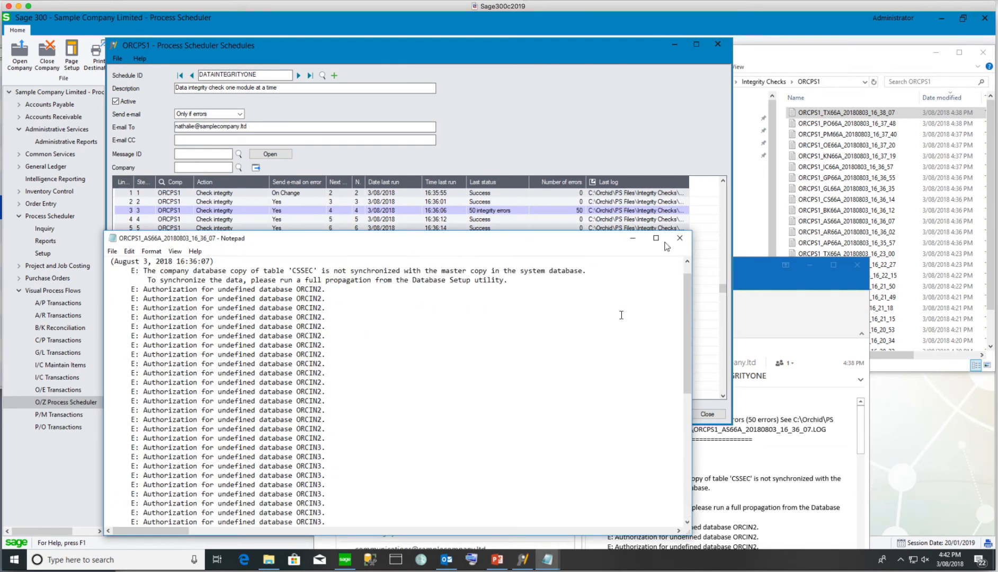
left_click(680, 241)
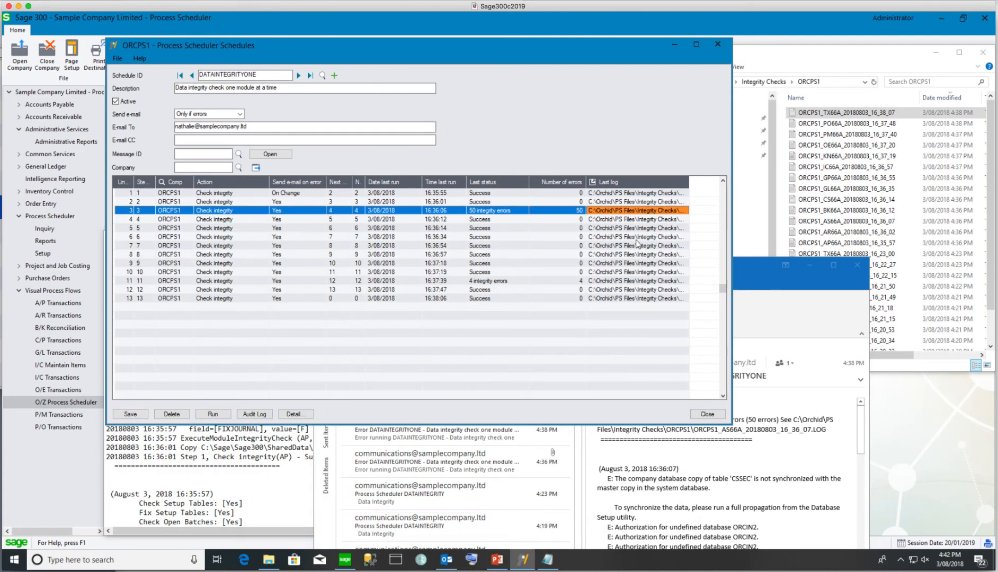
Open DATAINTEGRITYONE's audit log, widen and reposition it, and scroll to the Last log columns
left_click(253, 415)
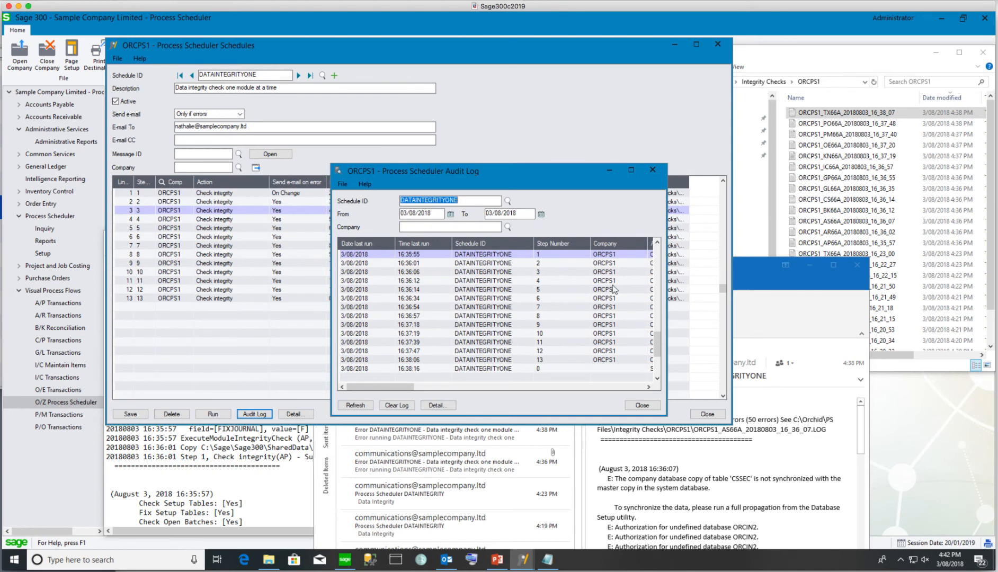
left_click_drag(665, 287, 808, 288)
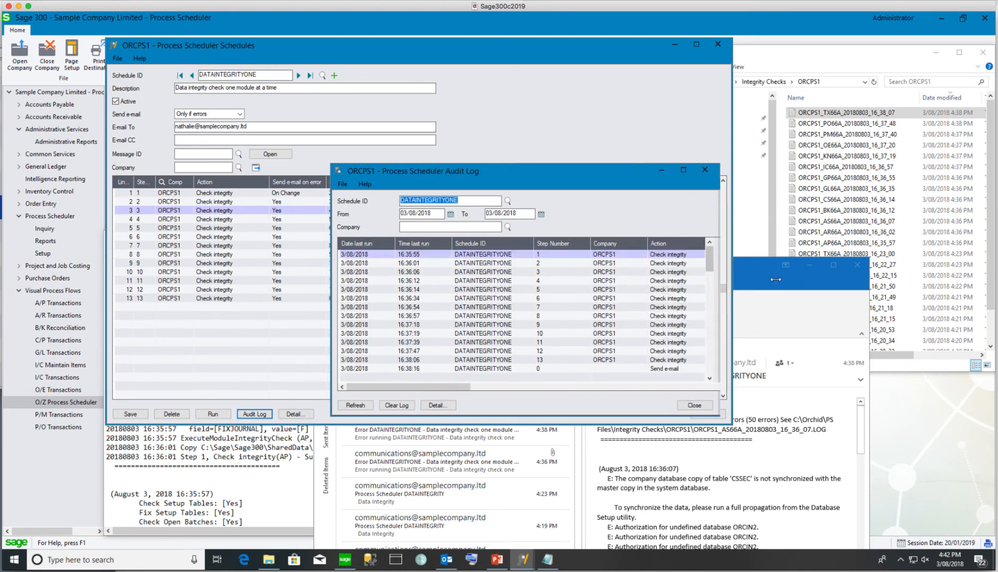
left_click_drag(599, 178, 563, 174)
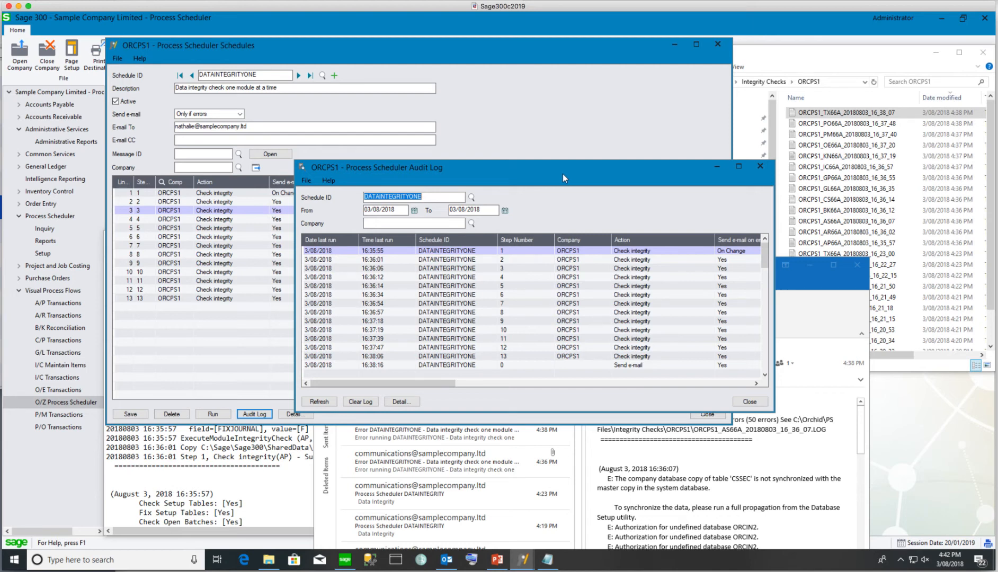
left_click(418, 383)
left_click_drag(423, 389, 359, 386)
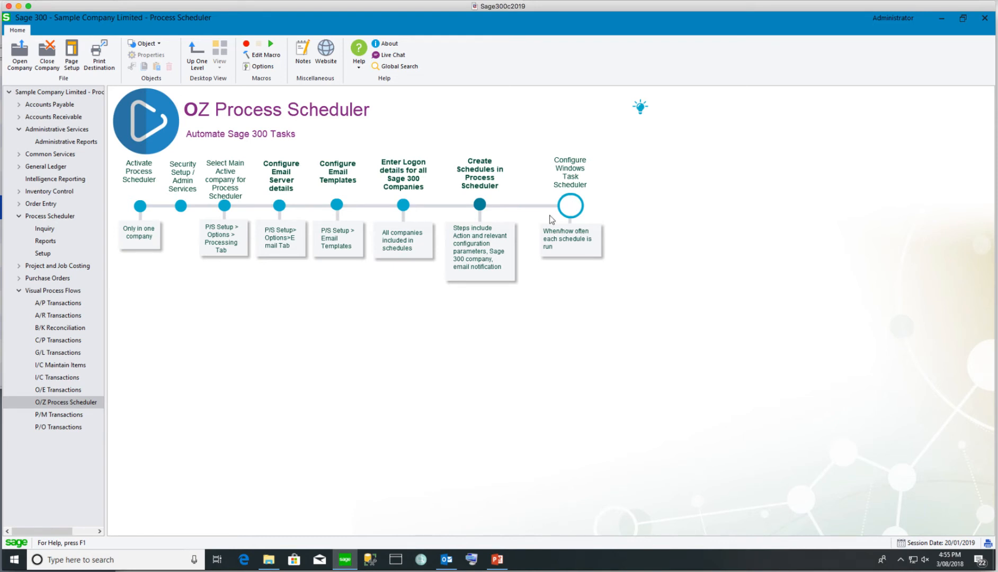
Launch Windows Task Scheduler from Start and expand the Task Scheduler Library
left_click(23, 560)
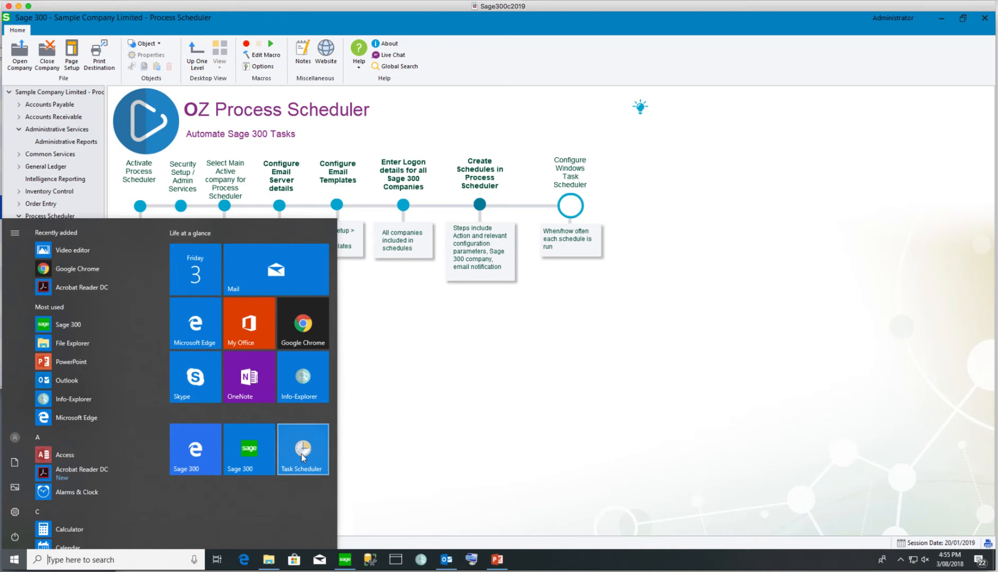
left_click(302, 451)
left_click(80, 79)
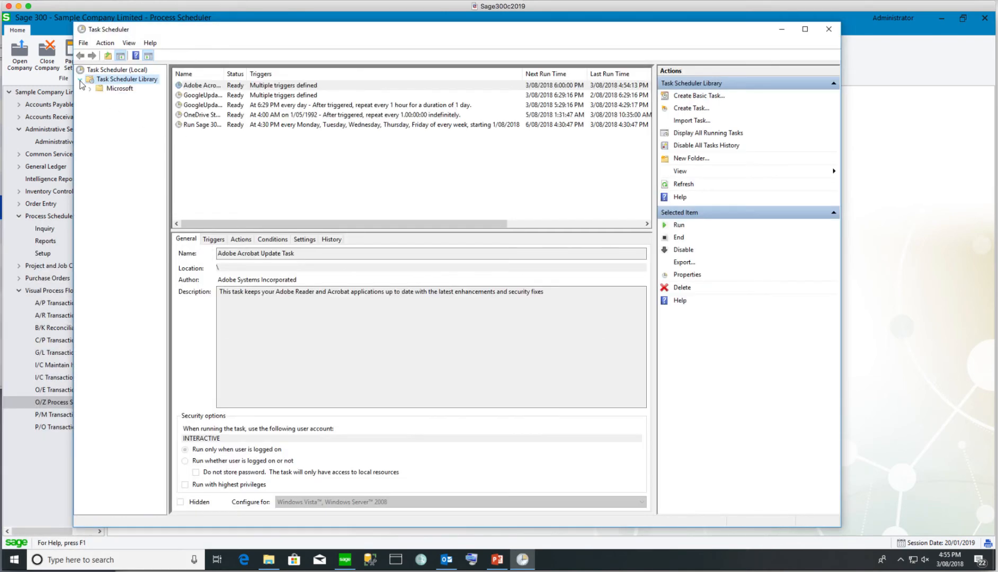
Create task 'Run Data integrity Process Scheduler' with the same description, running whether logged on or not
left_click(690, 109)
type("Run Data integrity Process Scheduler")
left_click_drag(479, 197, 309, 196)
key("ctrl+c")
left_click(360, 233)
key("ctrl+v")
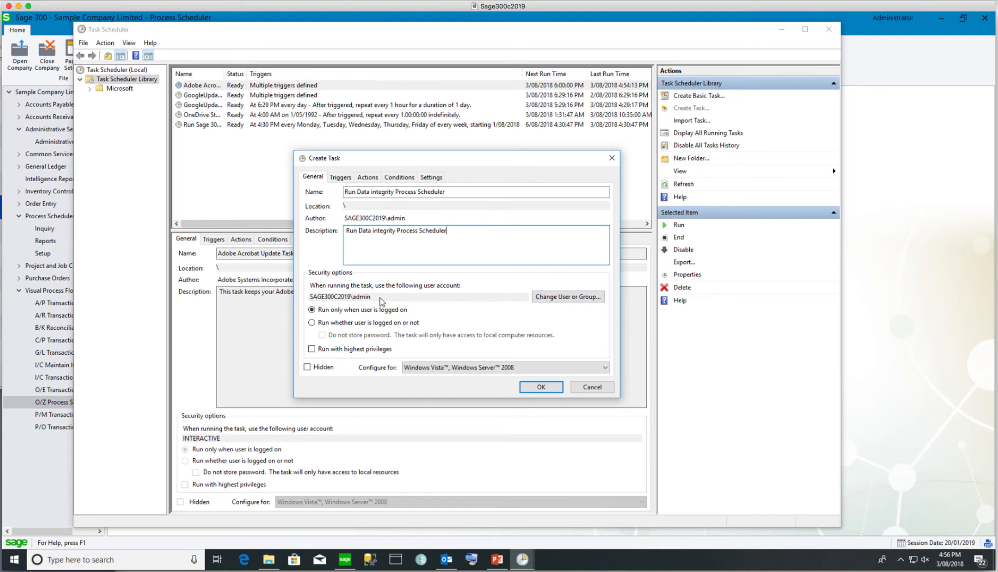
left_click(312, 323)
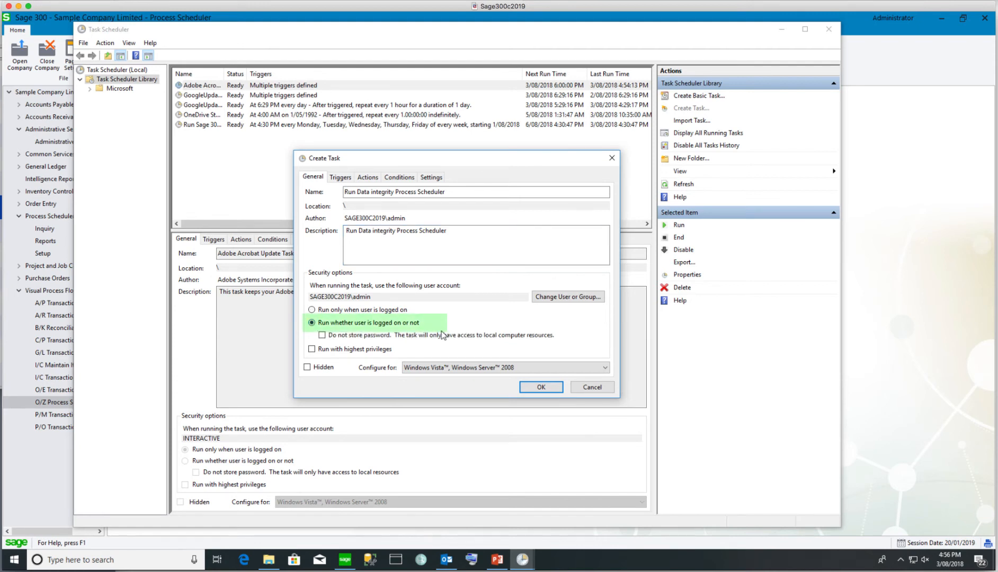
Add a weekly trigger at 10:57 PM for Monday through Saturday
left_click(340, 177)
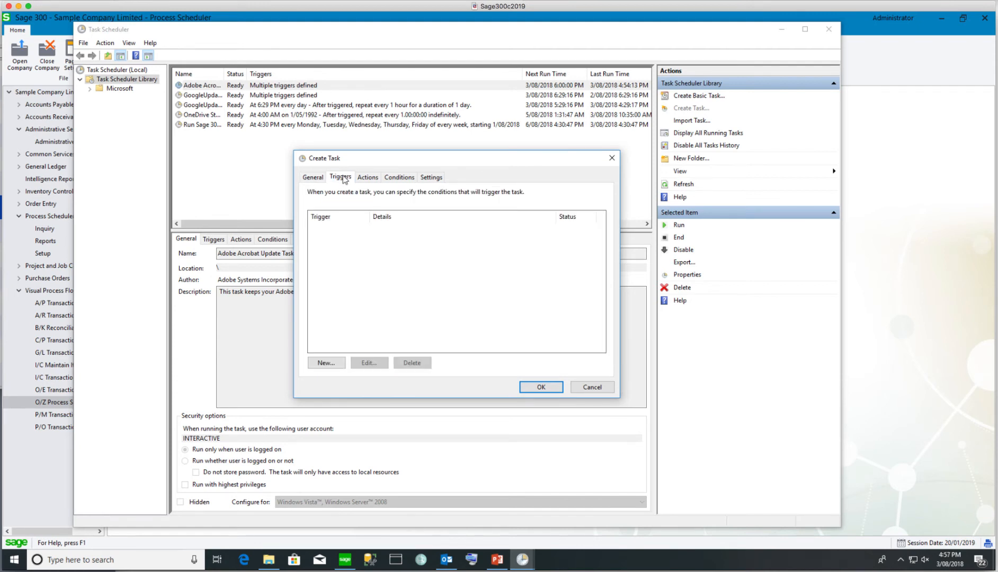
left_click(326, 362)
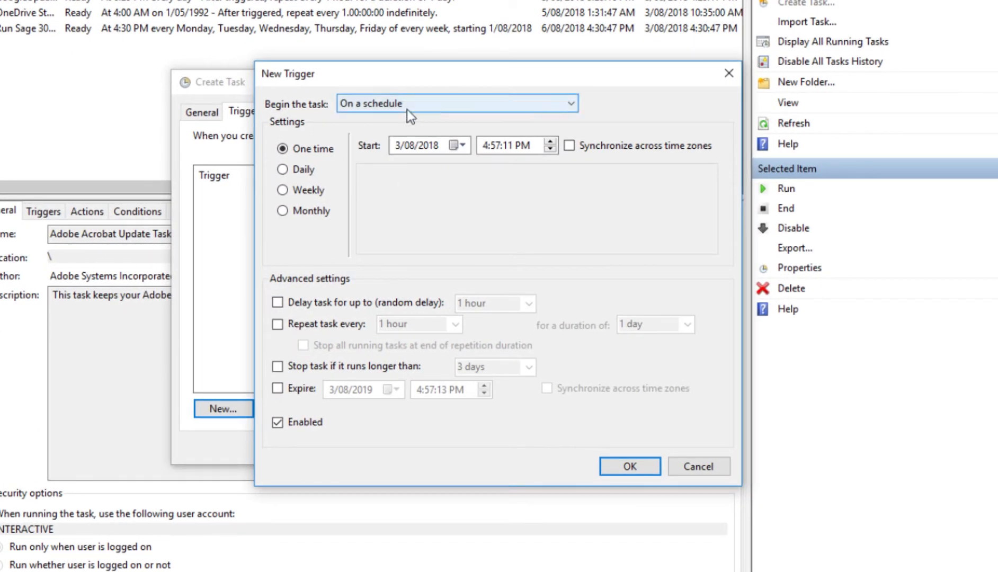
left_click(292, 189)
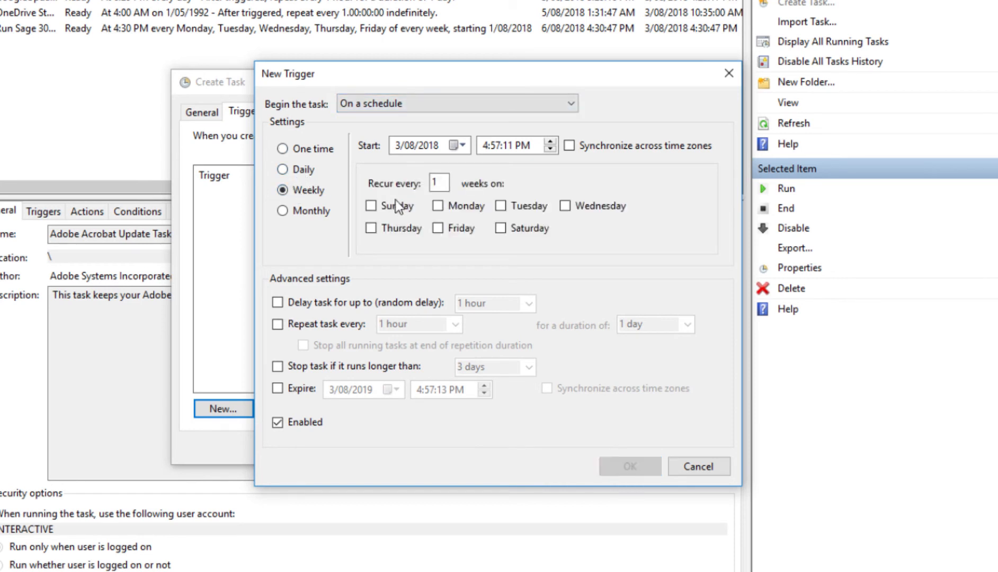
left_click(445, 208)
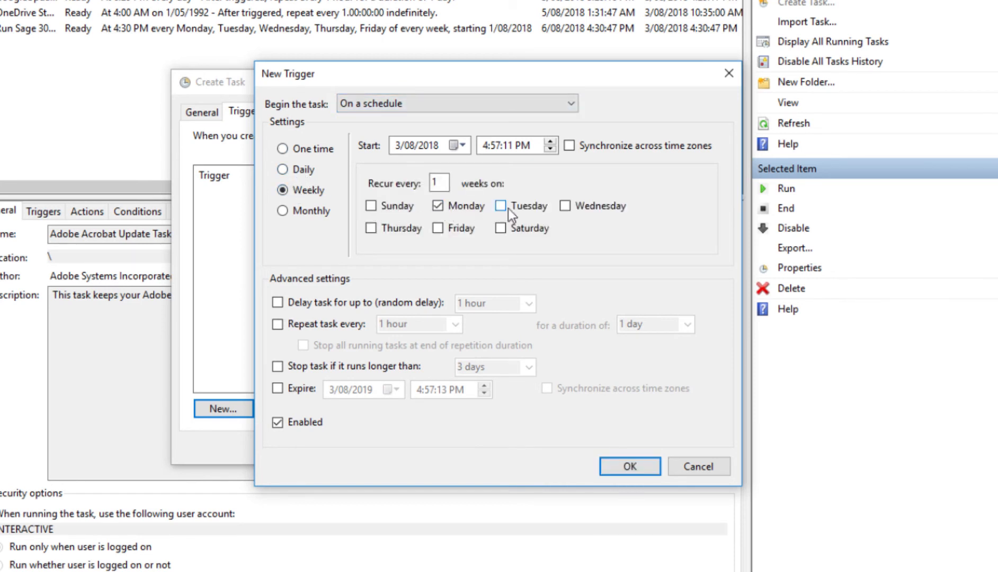
left_click(510, 207)
left_click(571, 205)
left_click(382, 229)
left_click(448, 230)
left_click(503, 229)
left_click(483, 146)
left_click(621, 466)
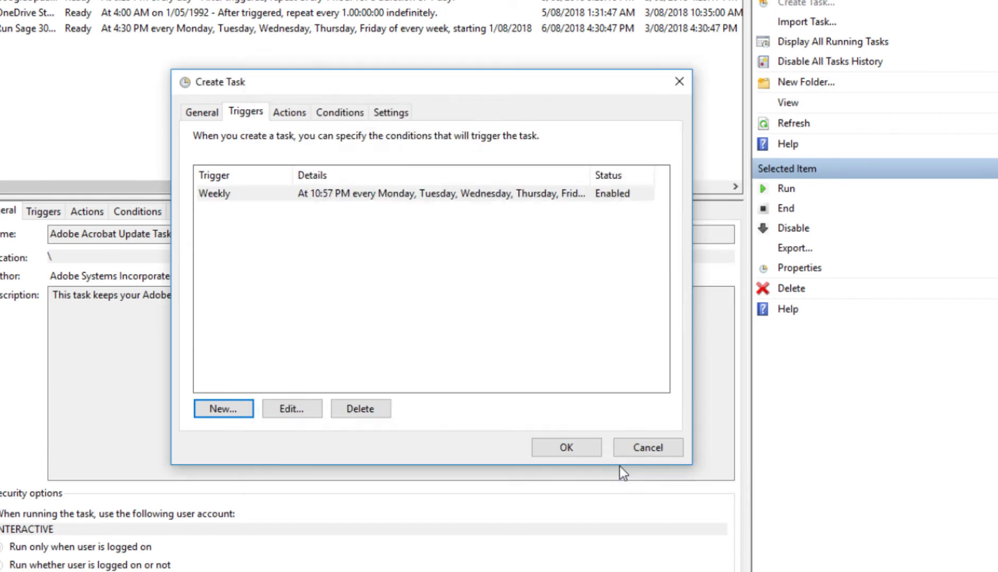
left_click(290, 114)
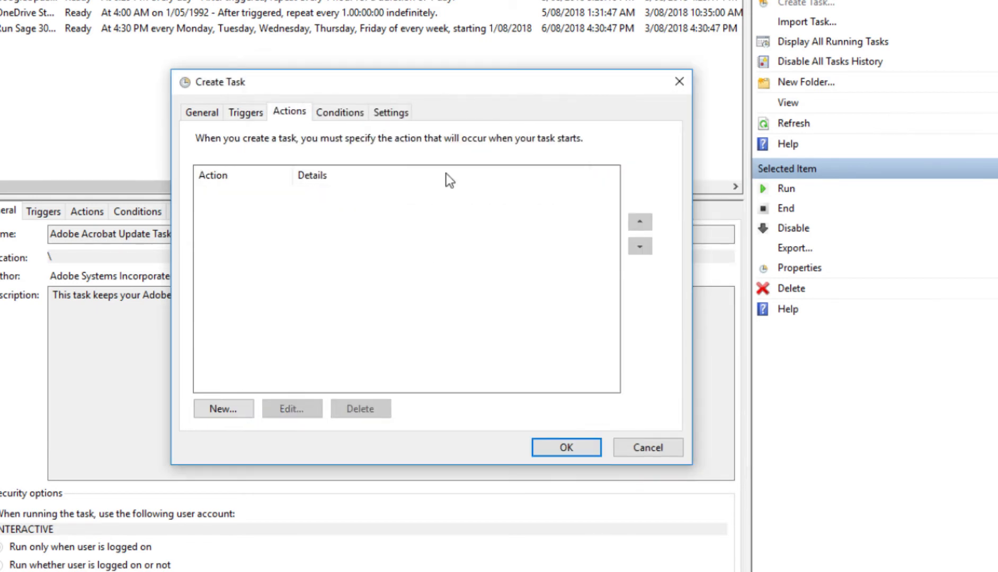
Add a new action that starts C:\Sage\Sage300\oz66a\OZIntegrityCheck.exe
left_click(222, 409)
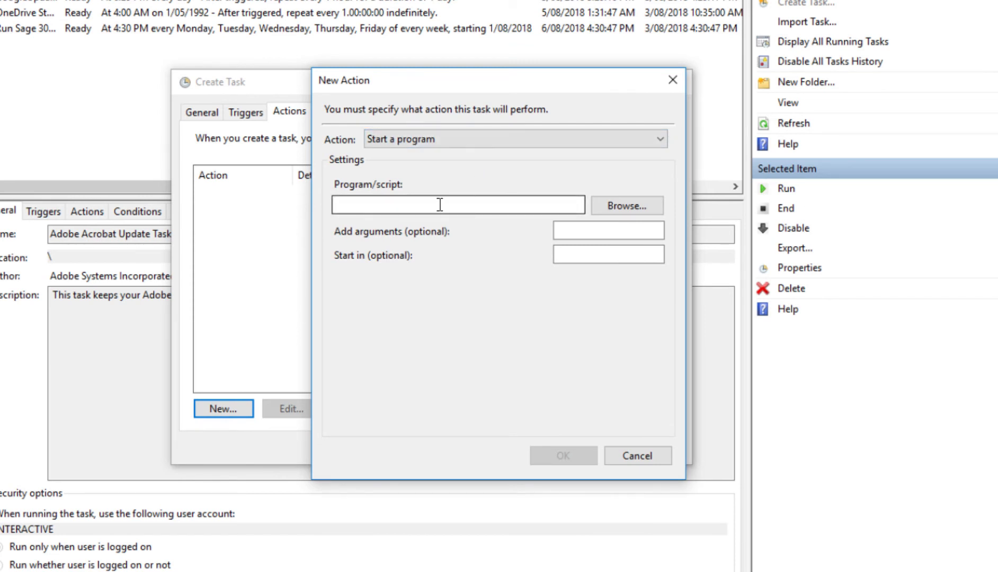
left_click(613, 206)
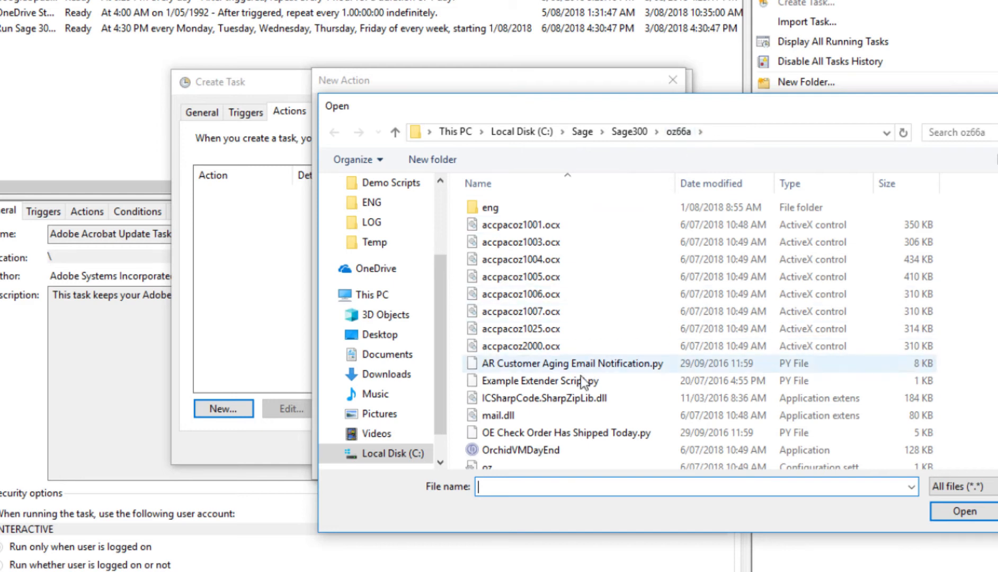
scroll(575, 384, "down", 3)
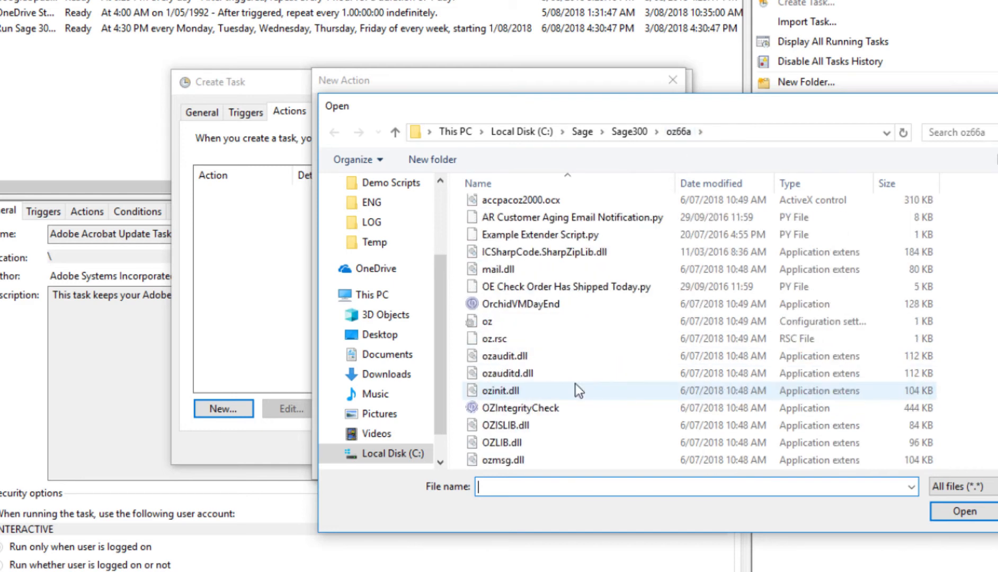
left_click(504, 407)
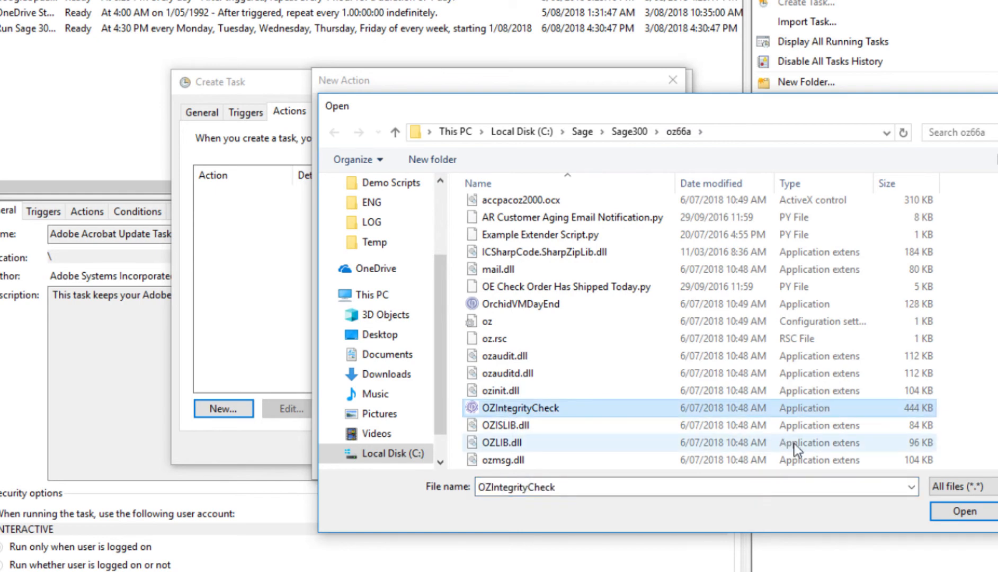
left_click(960, 513)
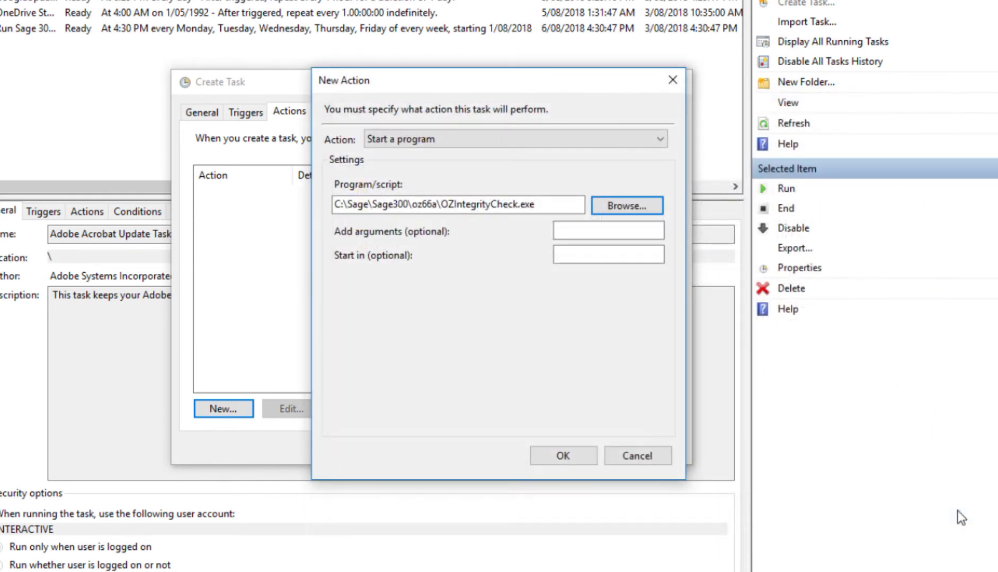
Enter DATAINTEGRITYONE as the action's argument
left_click(575, 228)
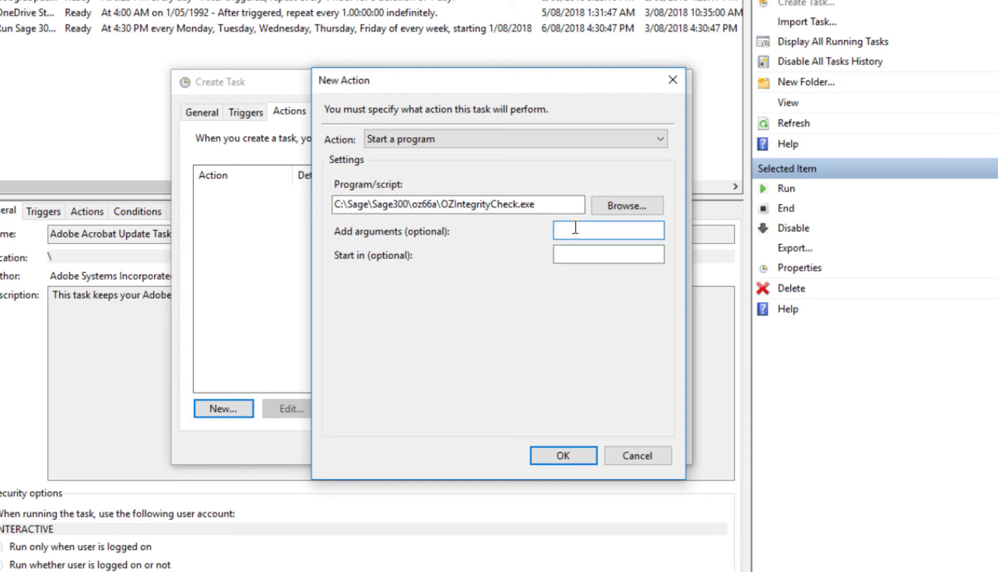
type("data")
key("BackSpace")
key("BackSpace")
key("BackSpace")
key("BackSpace")
type("DATAINGR")
key("BackSpace")
key("BackSpace")
type("TEGRITYONE")
Confirm the action, review Conditions and Settings, and save the task with the account password
left_click(567, 456)
left_click(340, 113)
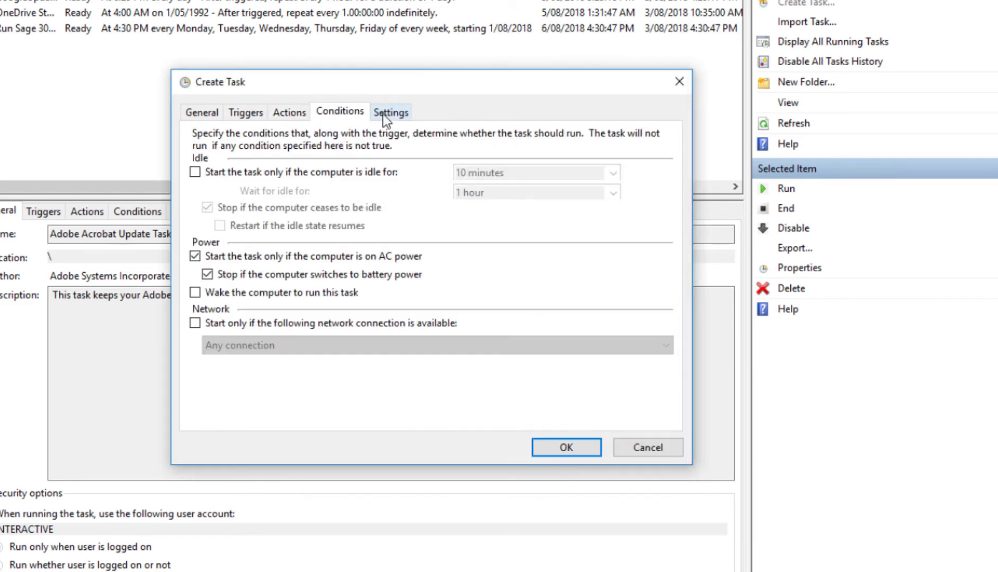
left_click(387, 114)
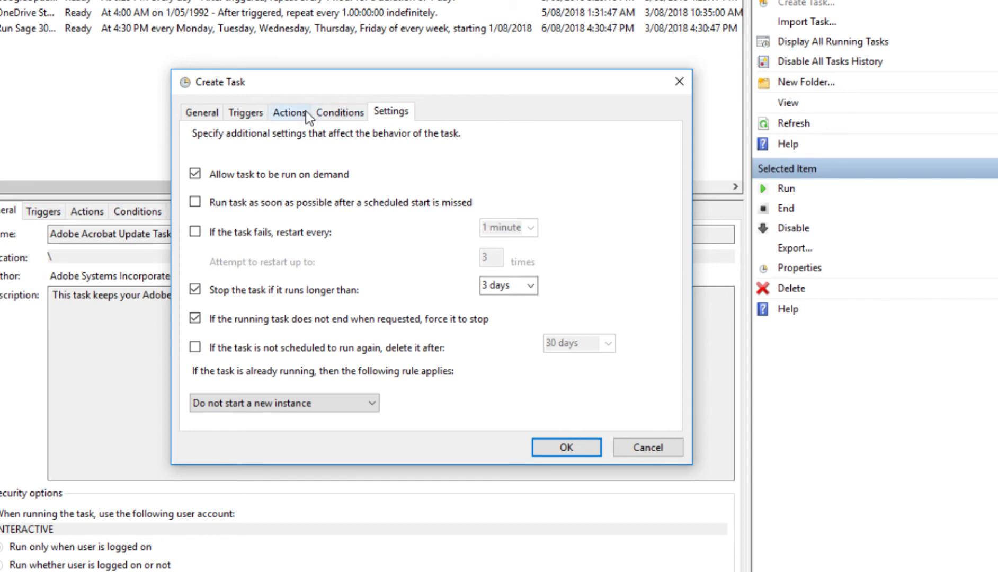
left_click(560, 449)
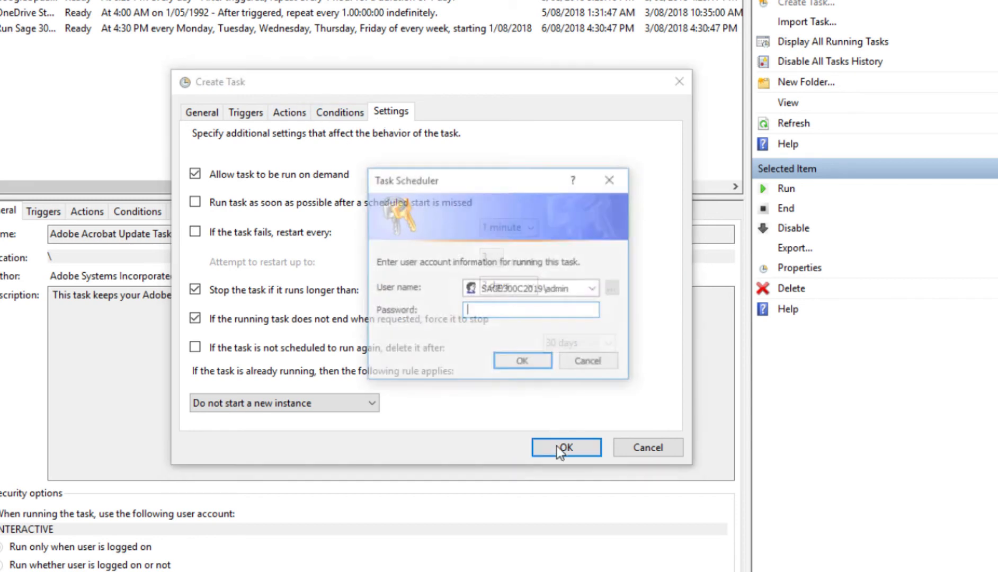
type("********")
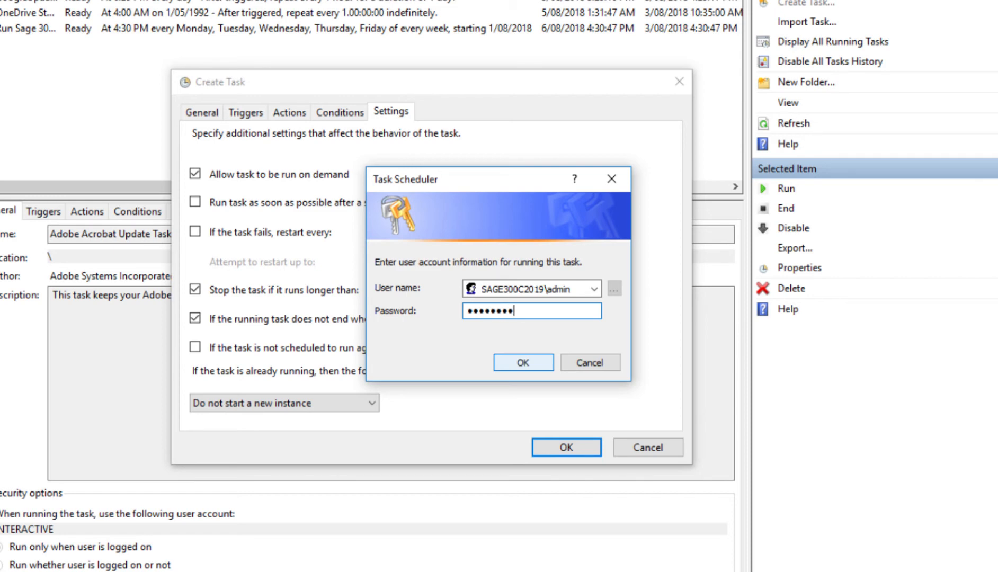
left_click(513, 362)
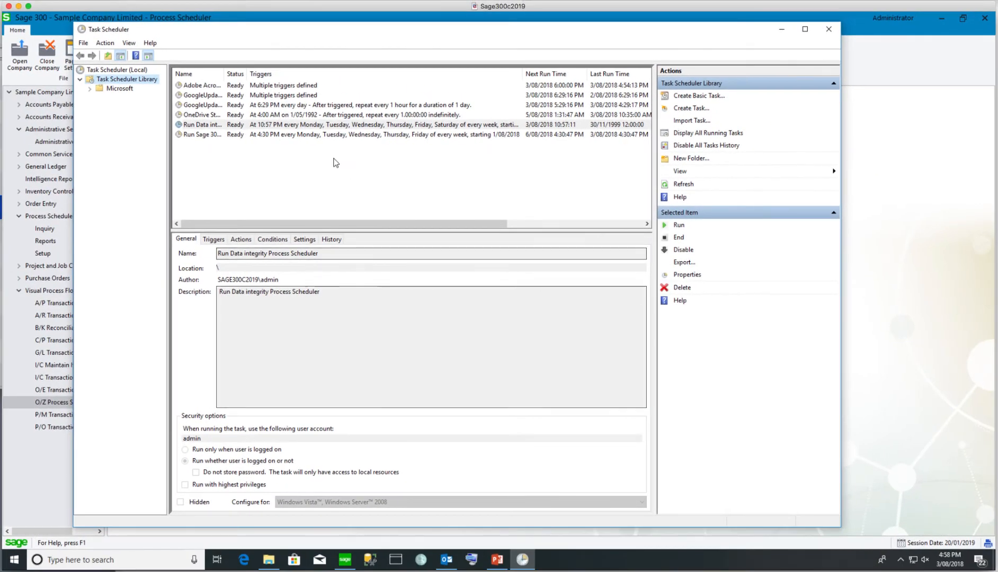
left_click(260, 126)
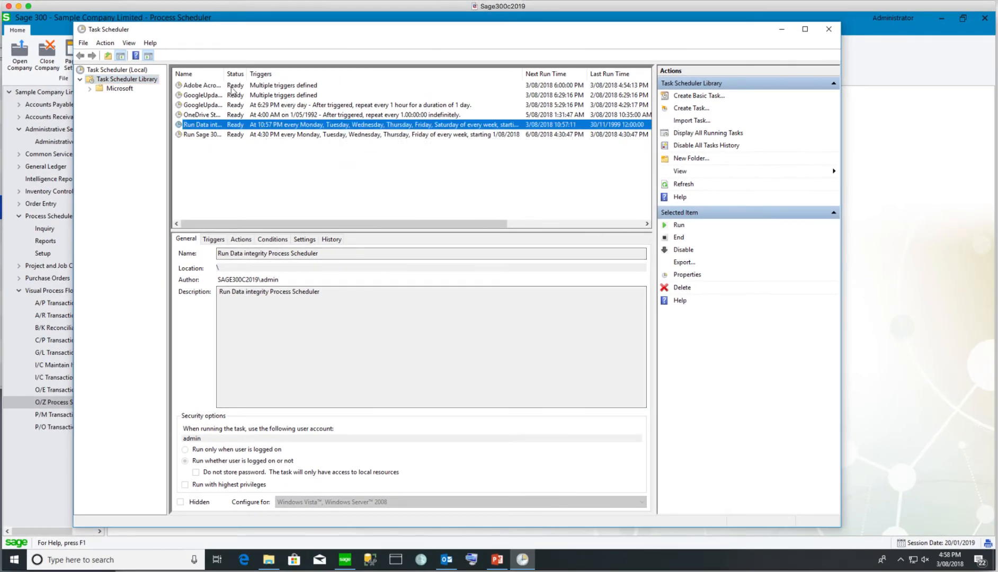
Widen the Name column and run the Run Data integrity task on demand
mouse_move(225, 74)
left_mouse_down()
mouse_move(271, 75)
mouse_move(238, 75)
left_mouse_up()
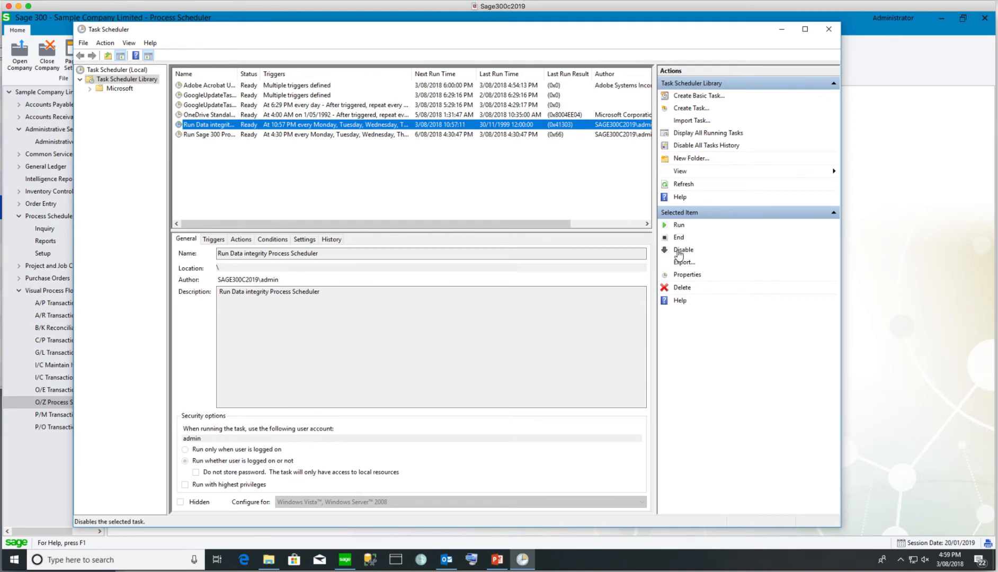
left_click(661, 228)
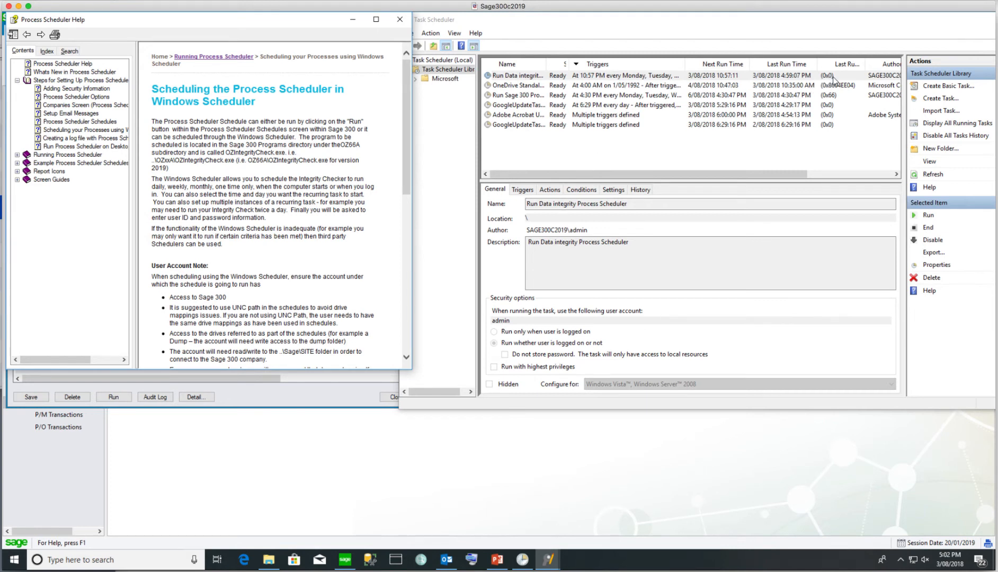
Compare the task's 0x0 Last Run Result with the Help error codes, marking 0x65
left_click_drag(865, 64, 893, 64)
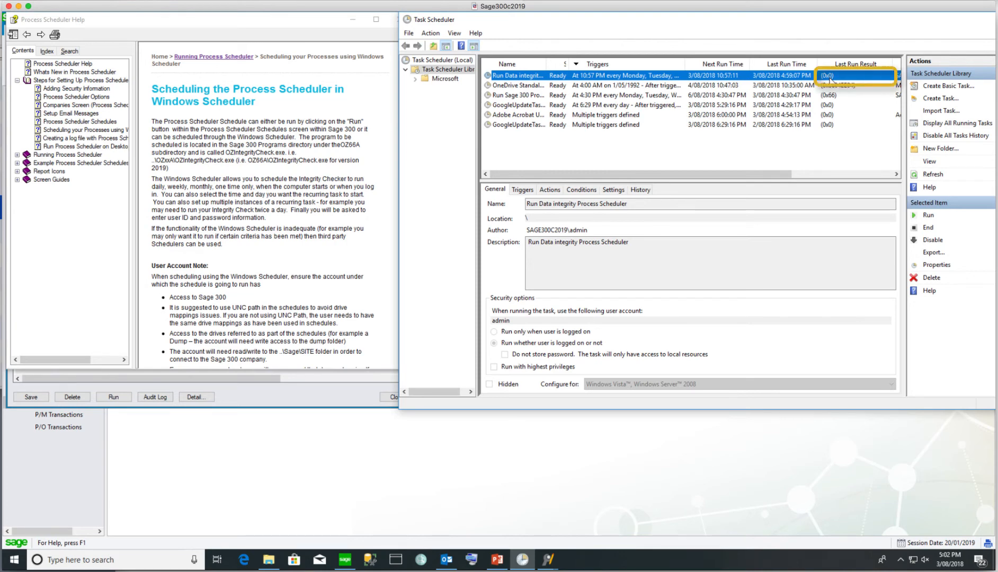
left_click(286, 266)
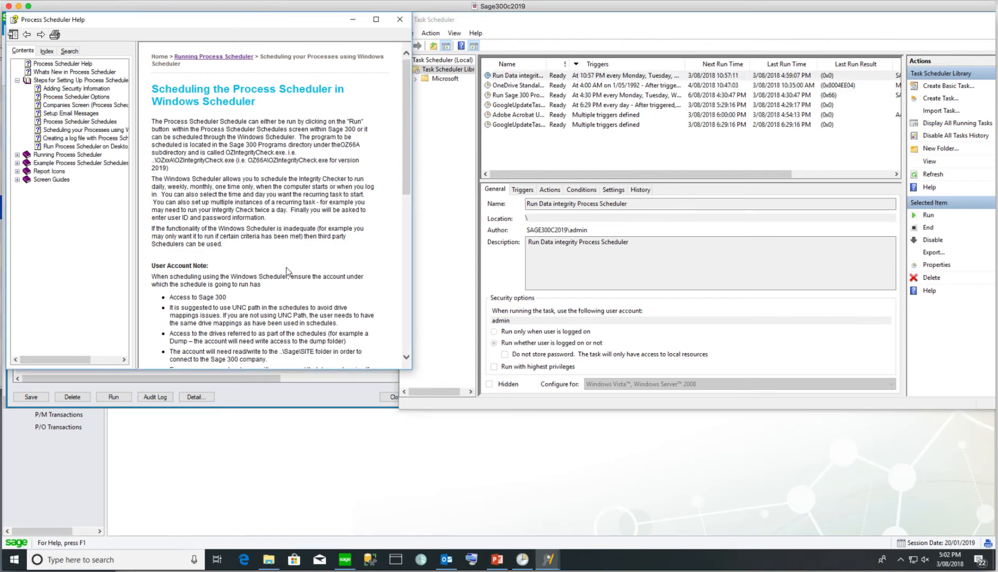
scroll(286, 270, "down", 3)
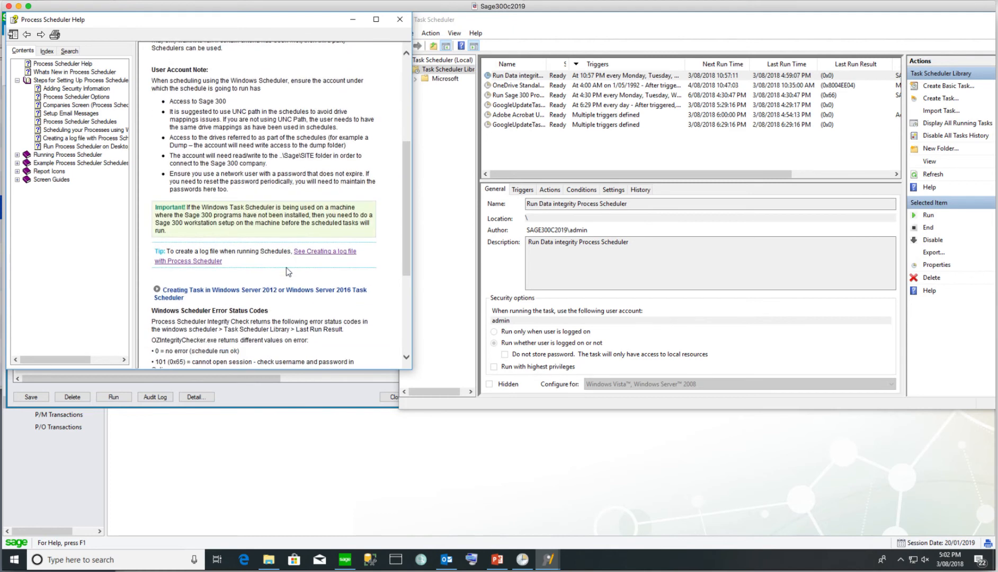
scroll(286, 270, "down", 2)
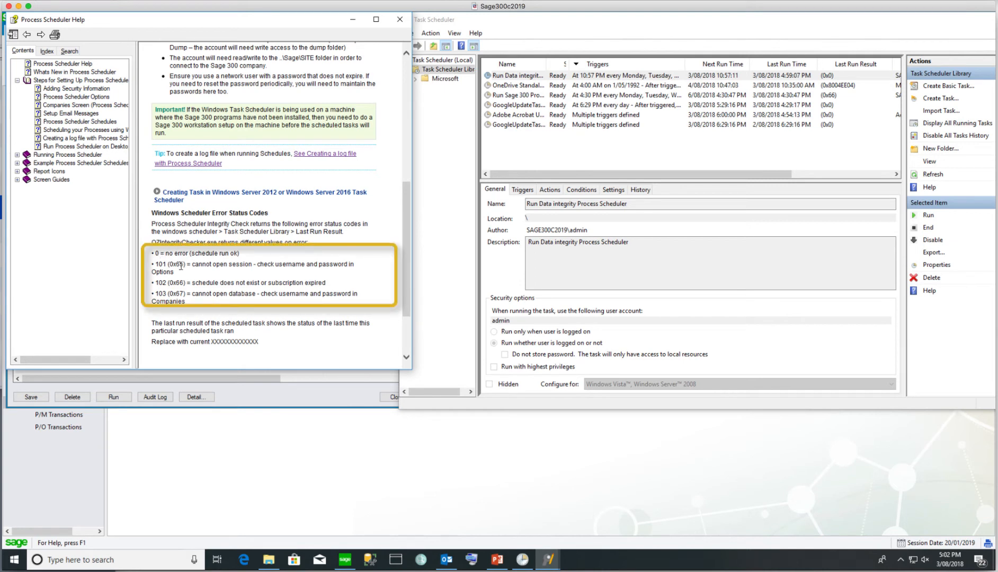
left_click_drag(169, 264, 185, 265)
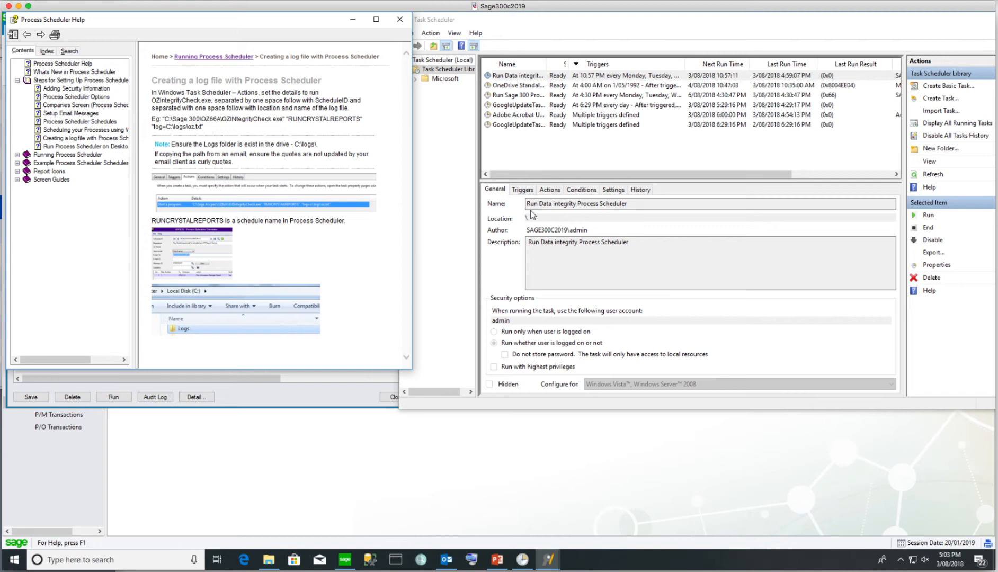
Open the Run Data integrity task's Start a program action for editing
left_click(552, 190)
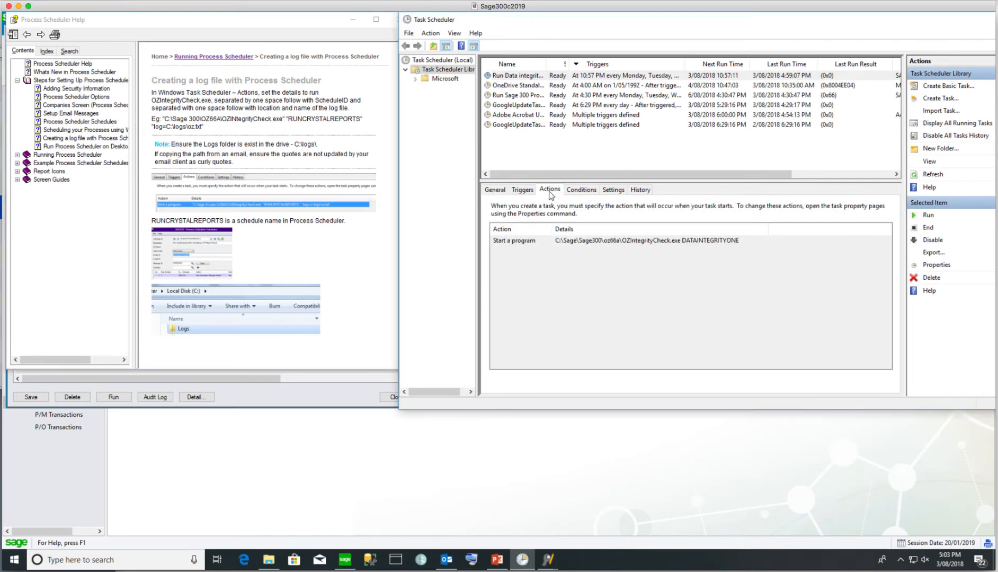
left_click(573, 242)
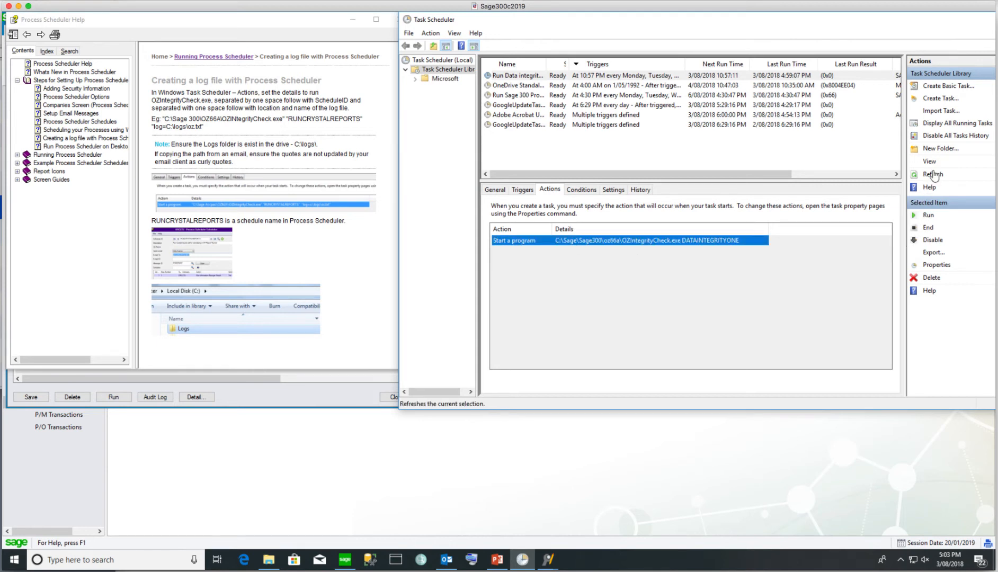
left_click(935, 264)
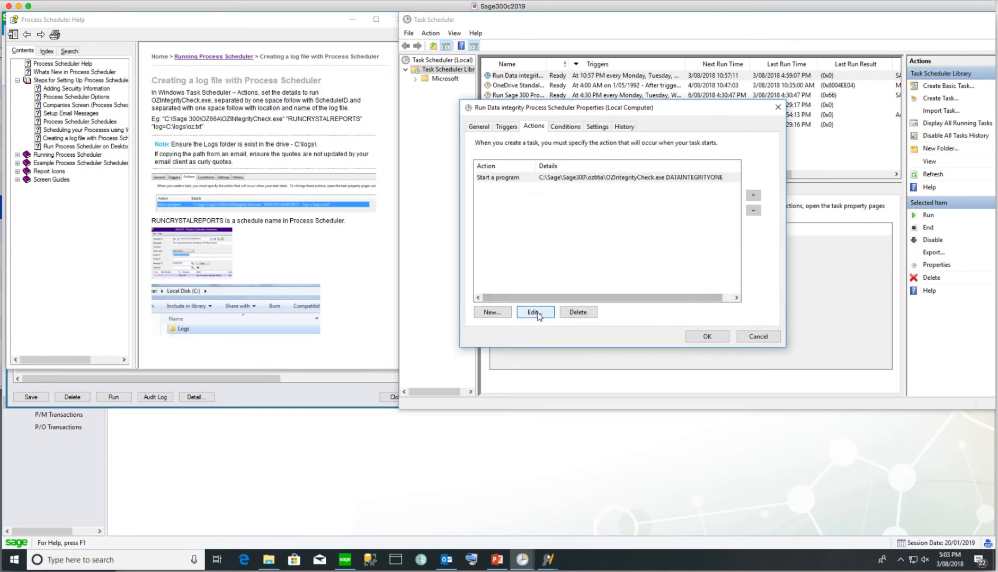
left_click(535, 309)
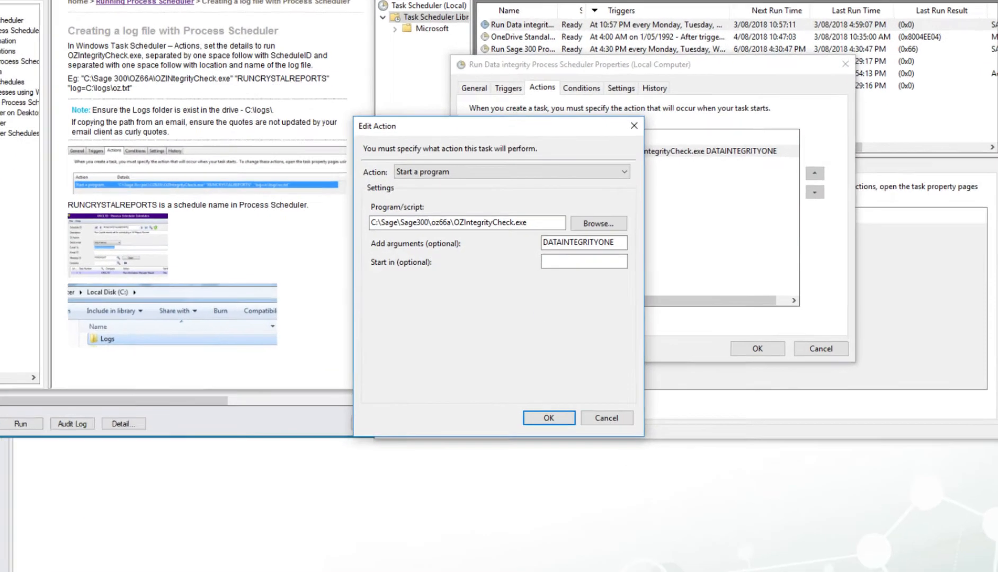
Append "log=c:\log\oz.txt" to the action's arguments after DATAINTEGRITYONE, checking the C:\LOG folder
left_click(617, 244)
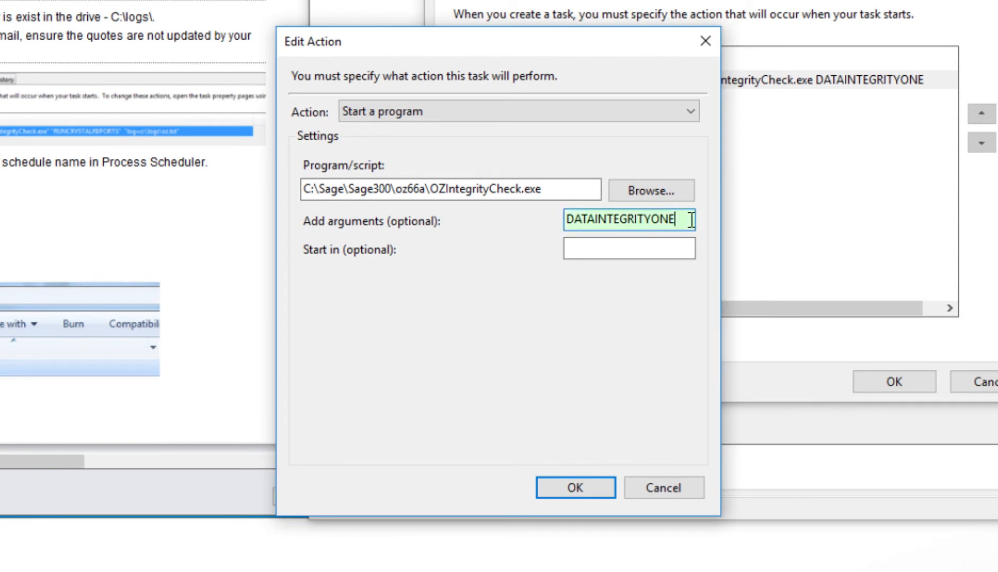
type("\"log=")
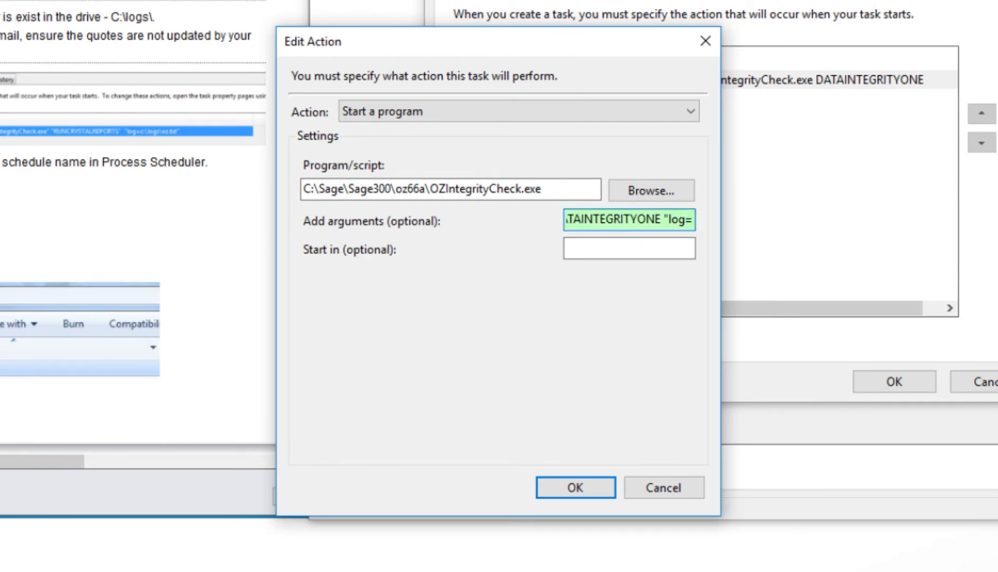
type("c:\\log\\oz.txt\"")
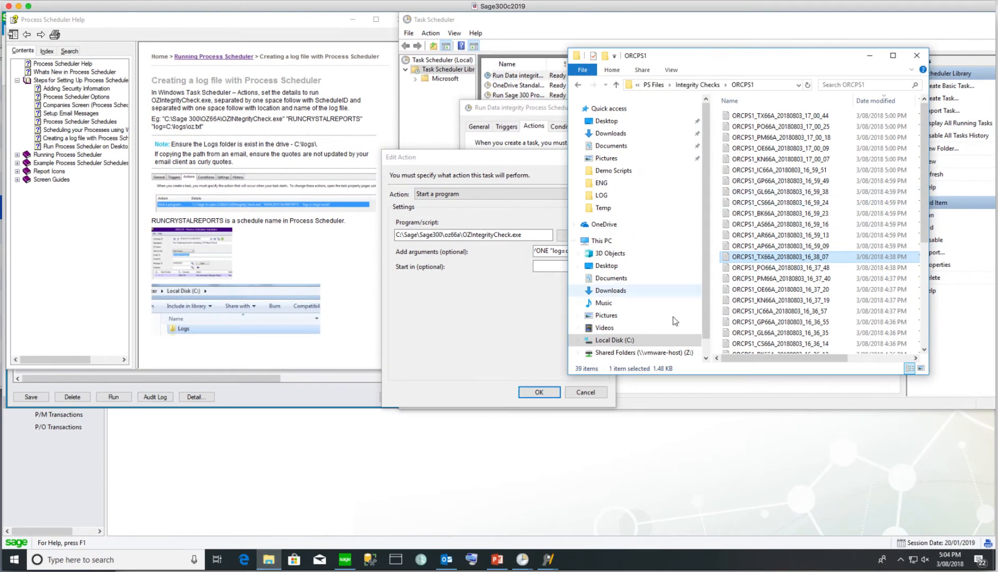
left_click(615, 340)
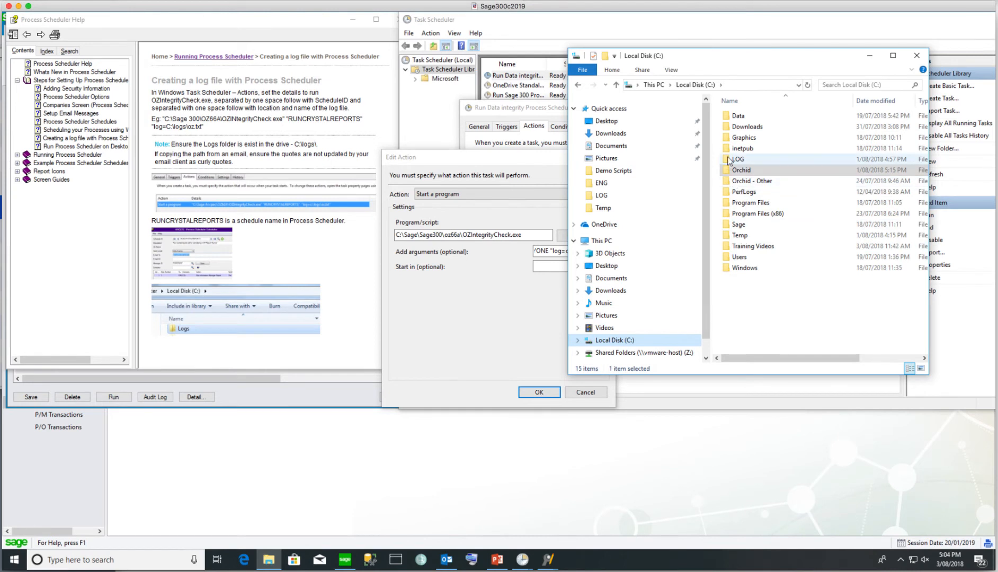
double_click(729, 161)
left_click_drag(751, 62, 842, 73)
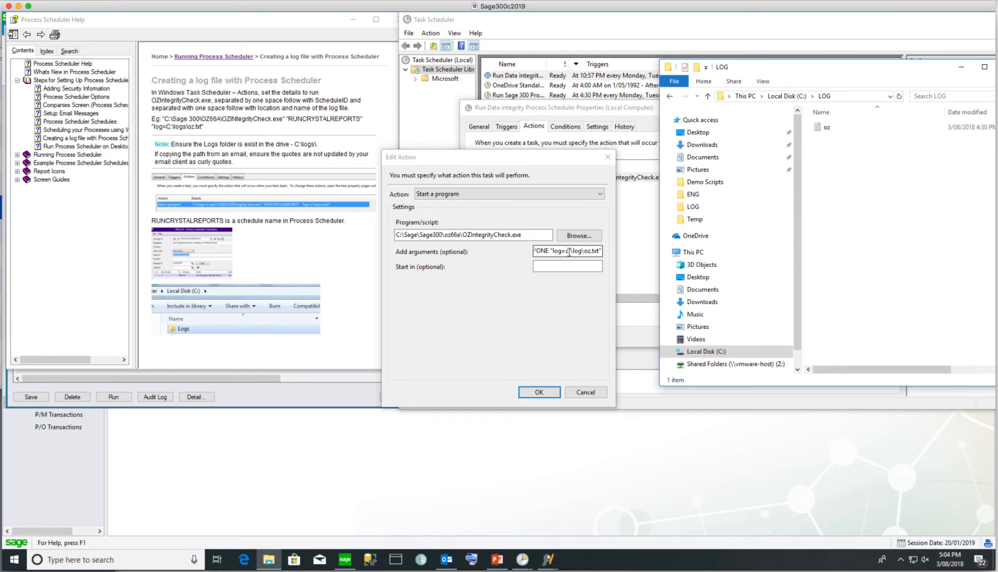
Save the edited action and task properties, confirming with the account password
left_click(539, 393)
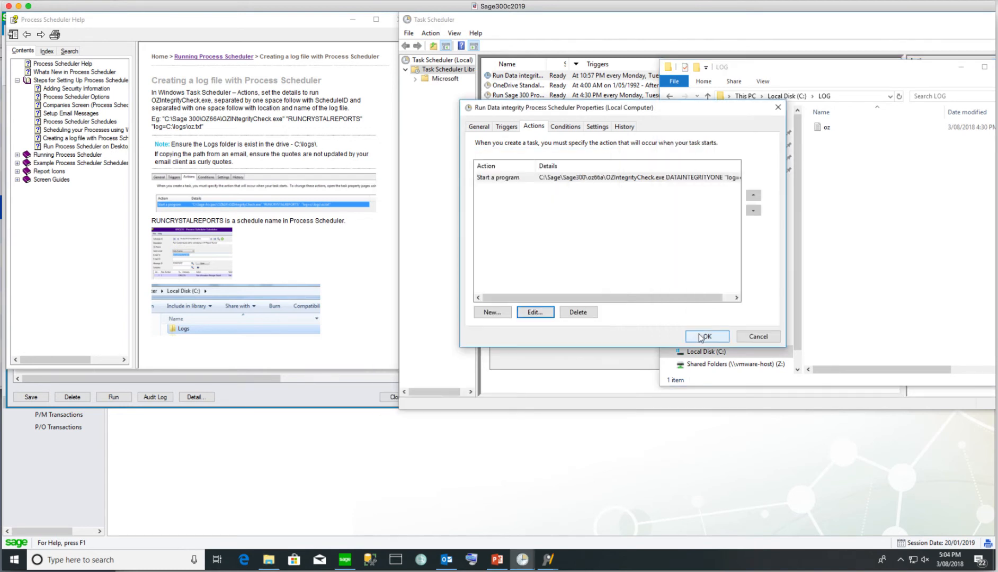
left_click(708, 337)
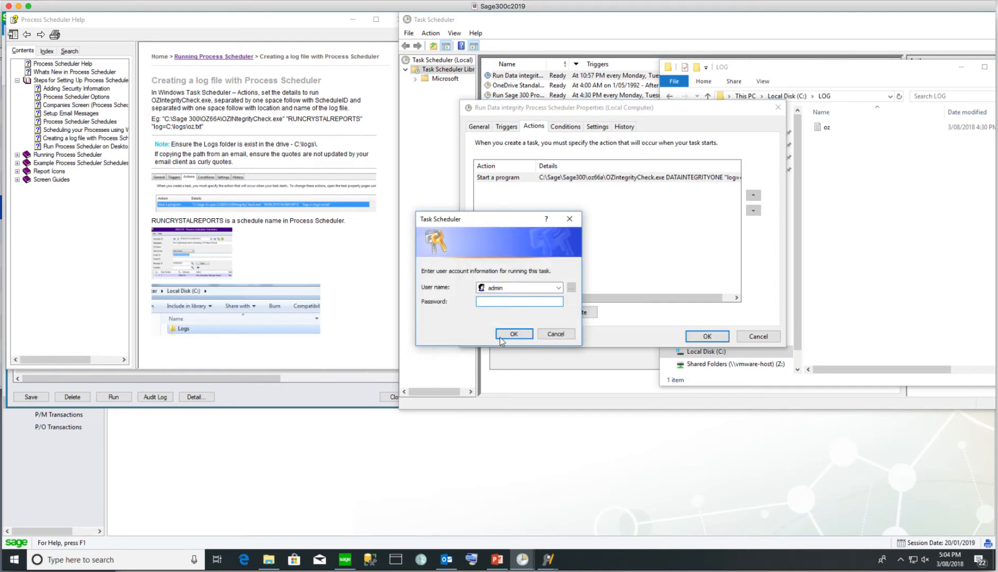
type("passw")
left_click(514, 334)
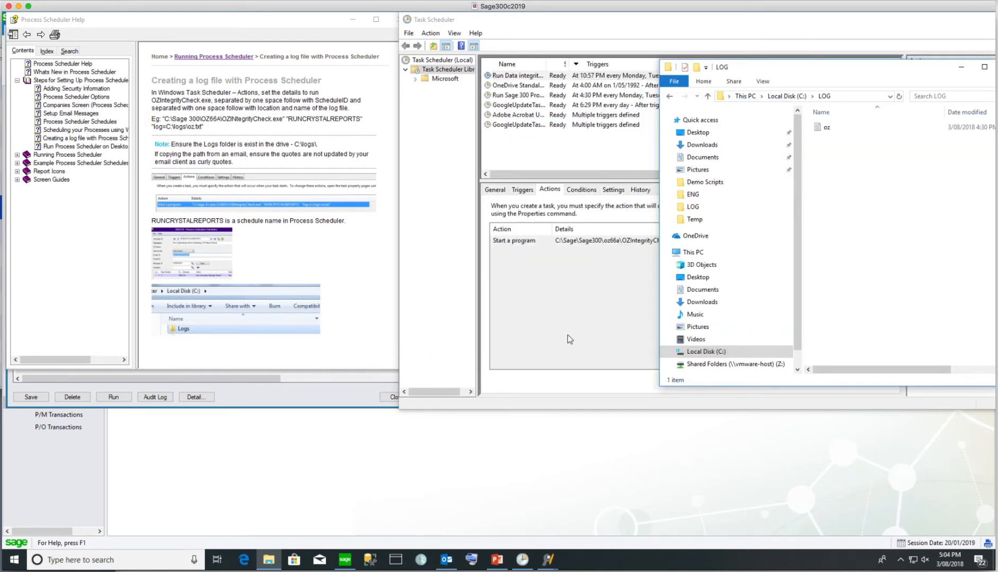
left_click(593, 293)
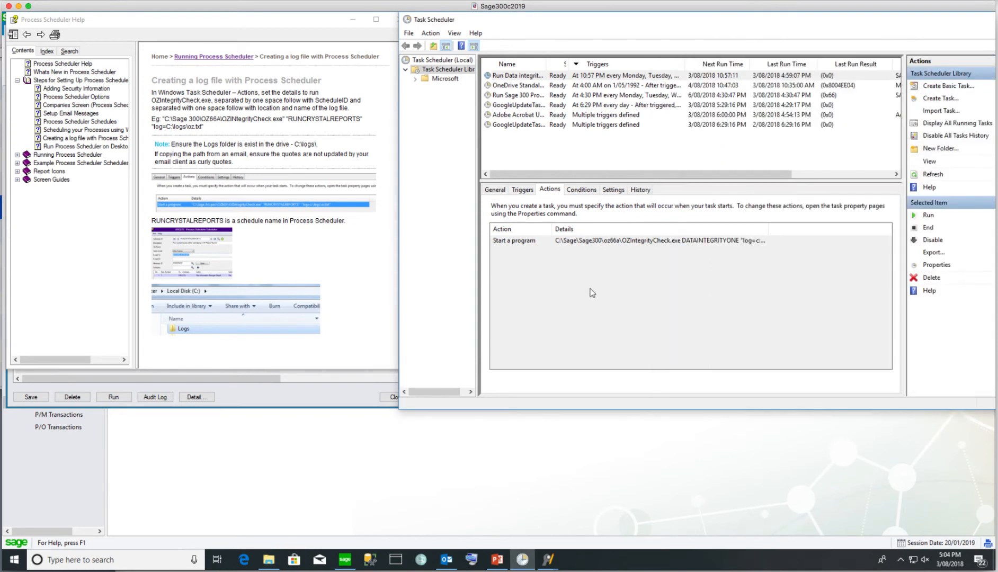
Run the data integrity task now, check the LOG folder, then open the new integrity error e-mail in Outlook
left_click(927, 216)
key("alt+Tab")
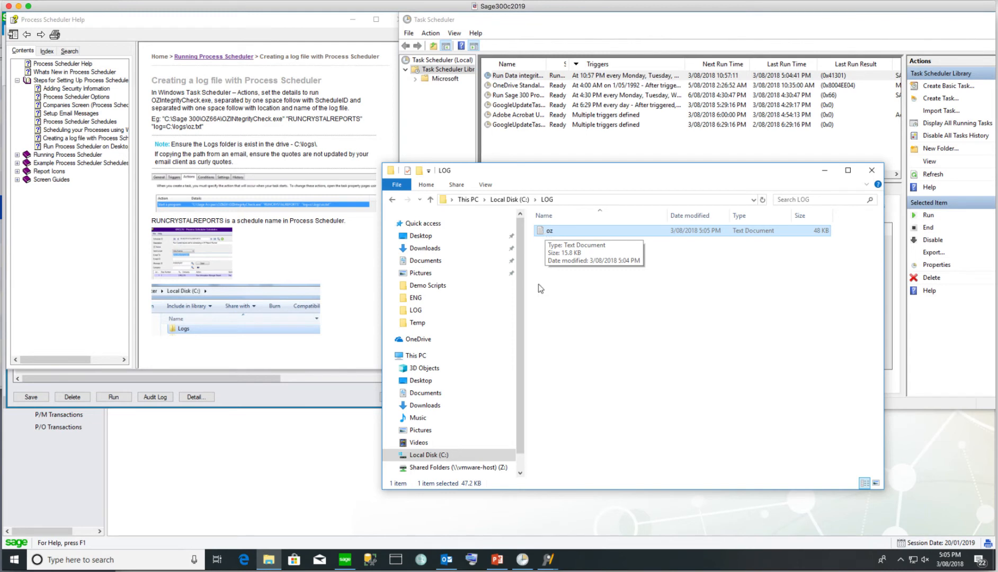
left_click(446, 560)
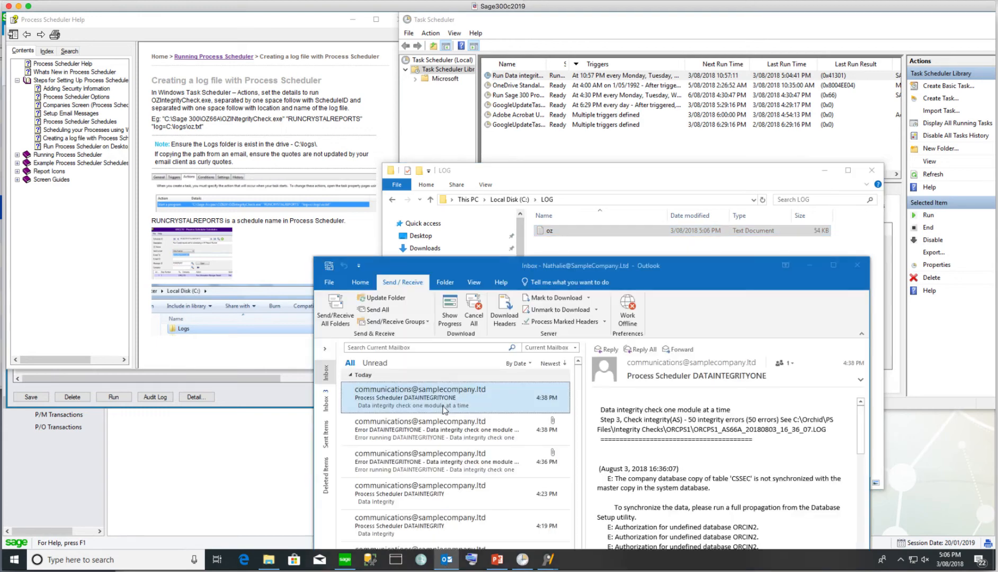
left_click(428, 323)
left_click(385, 287)
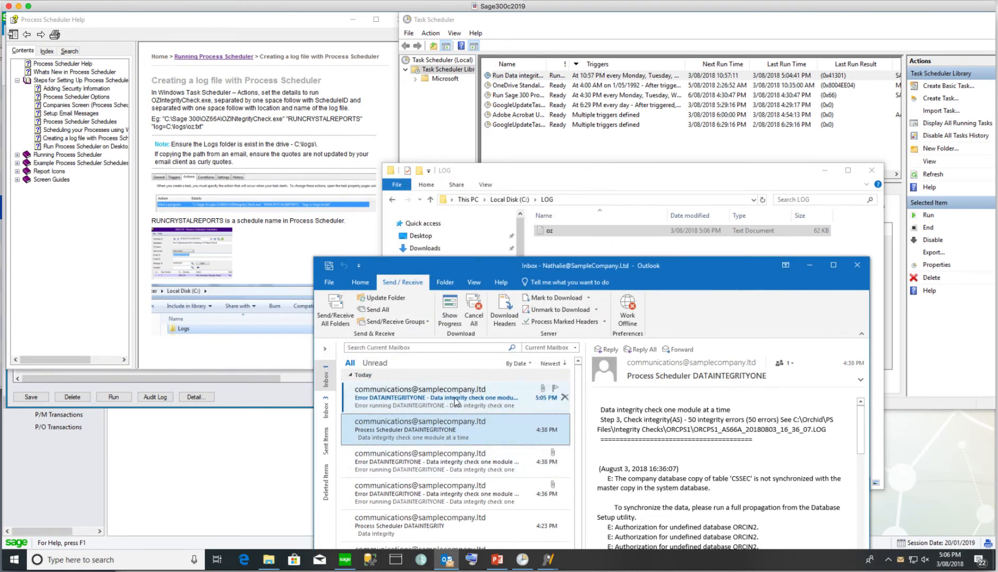
left_click(456, 401)
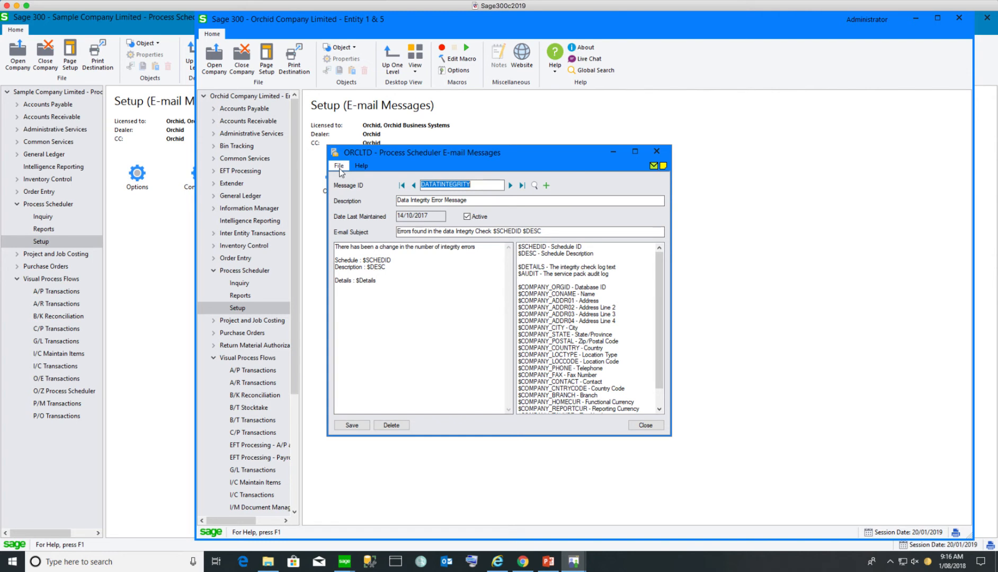
Export the e-mail message templates via File > Export as 'PS Email messages' and dismiss the completion notice
left_click(339, 166)
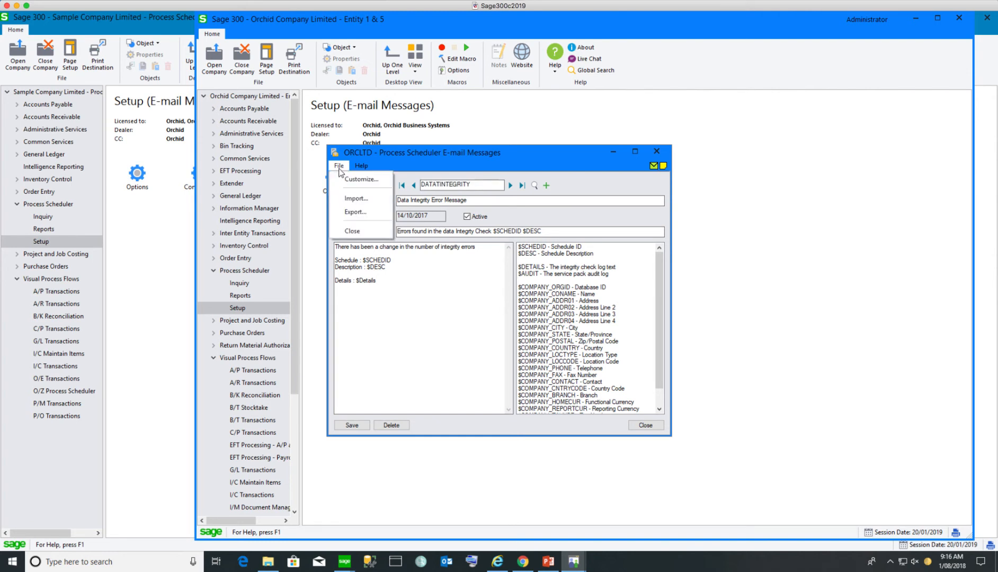
left_click(354, 212)
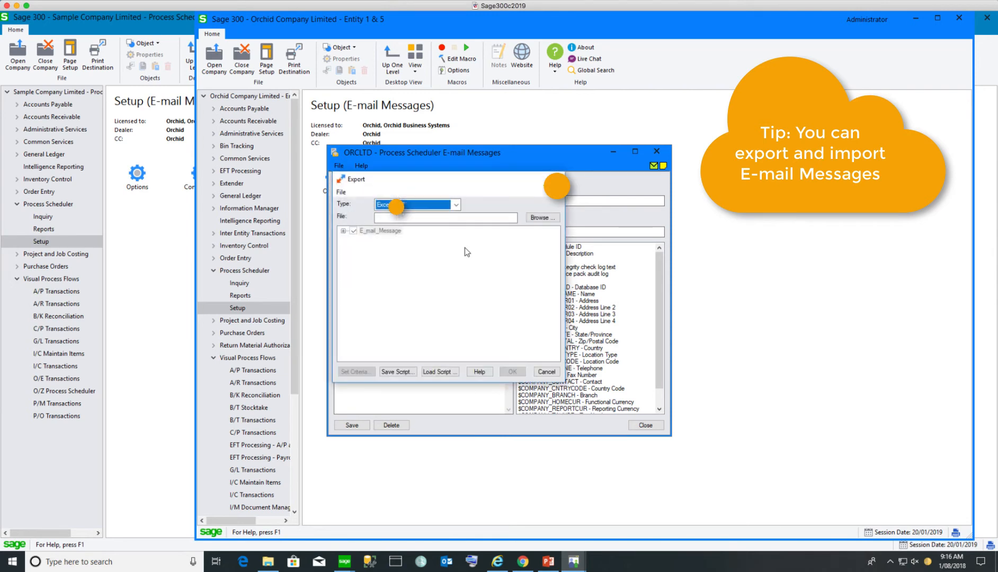
left_click(539, 218)
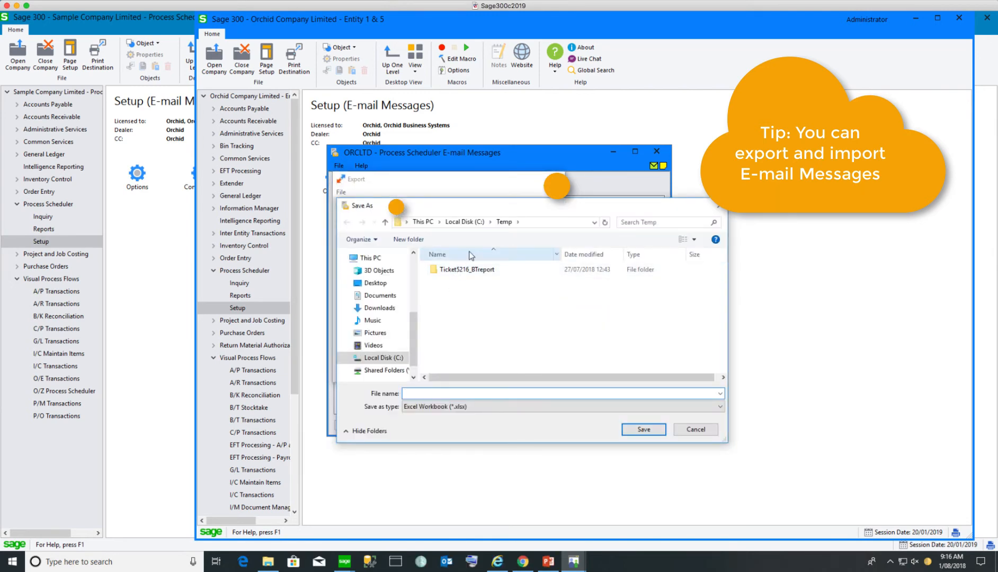
type("PS Email messages")
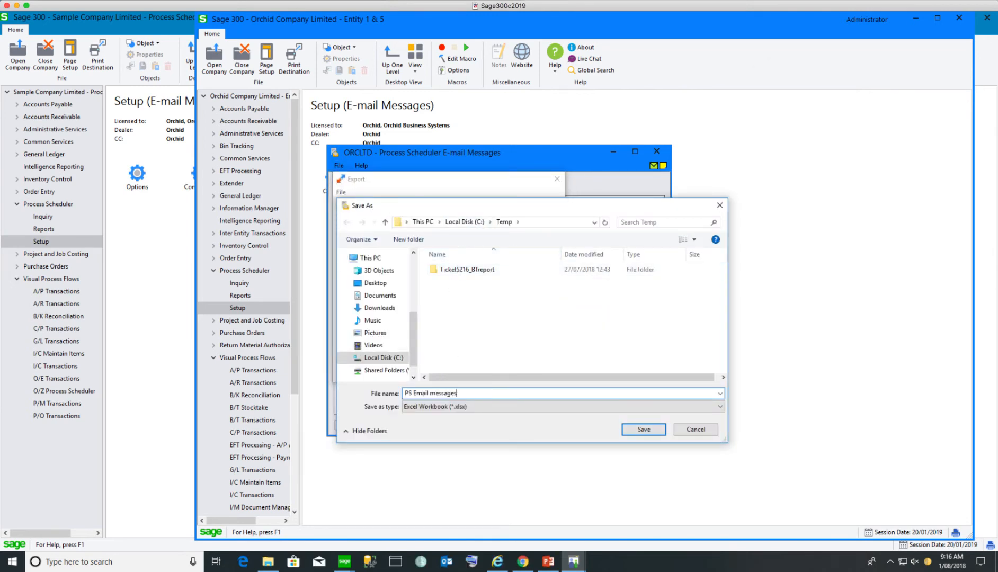
key("Return")
left_click(512, 371)
left_click(537, 292)
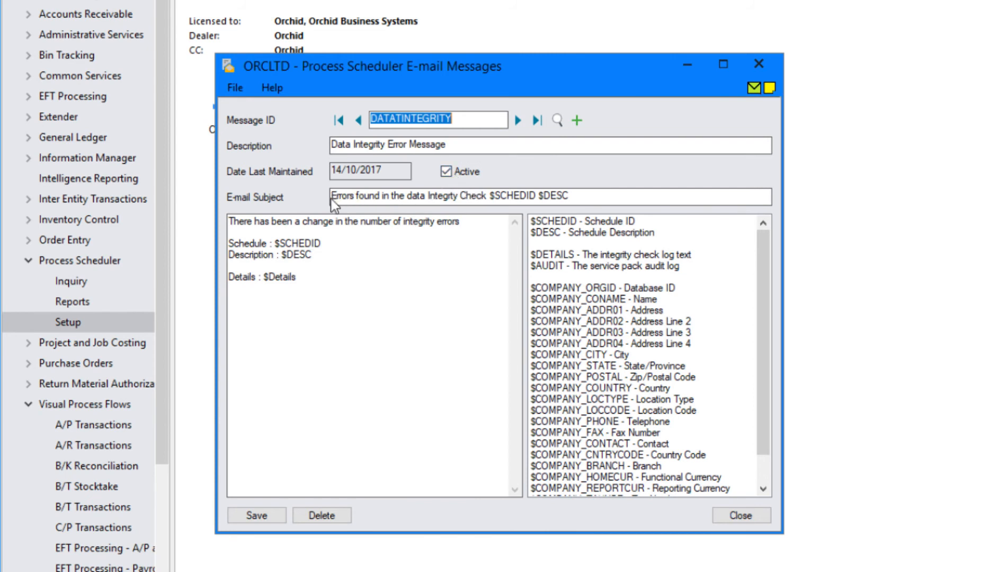
Highlight the DATAINTEGRITY subject 'Errors found' and body wording, then advance to DAYENDERROR
left_click_drag(337, 200, 403, 198)
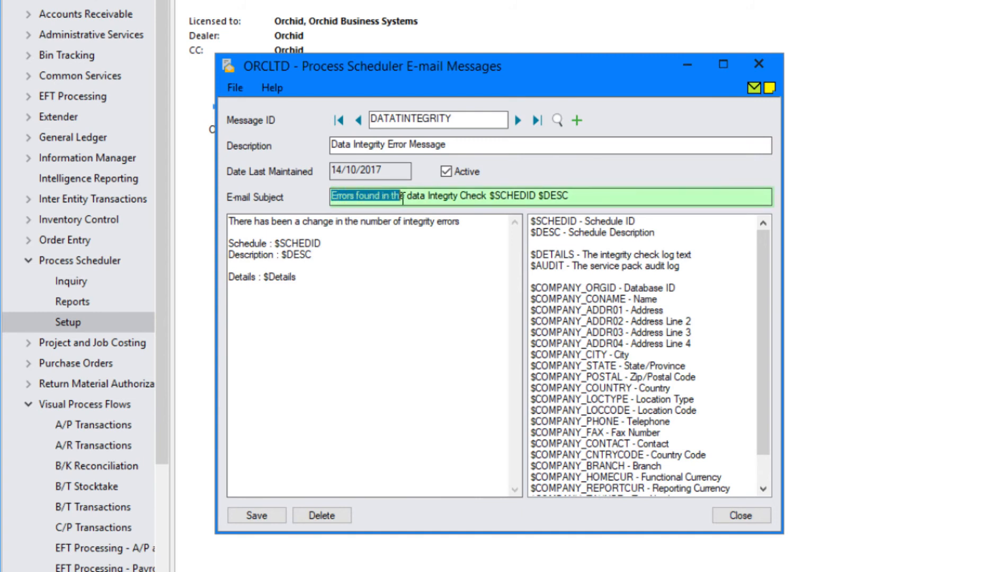
left_click_drag(482, 225, 219, 218)
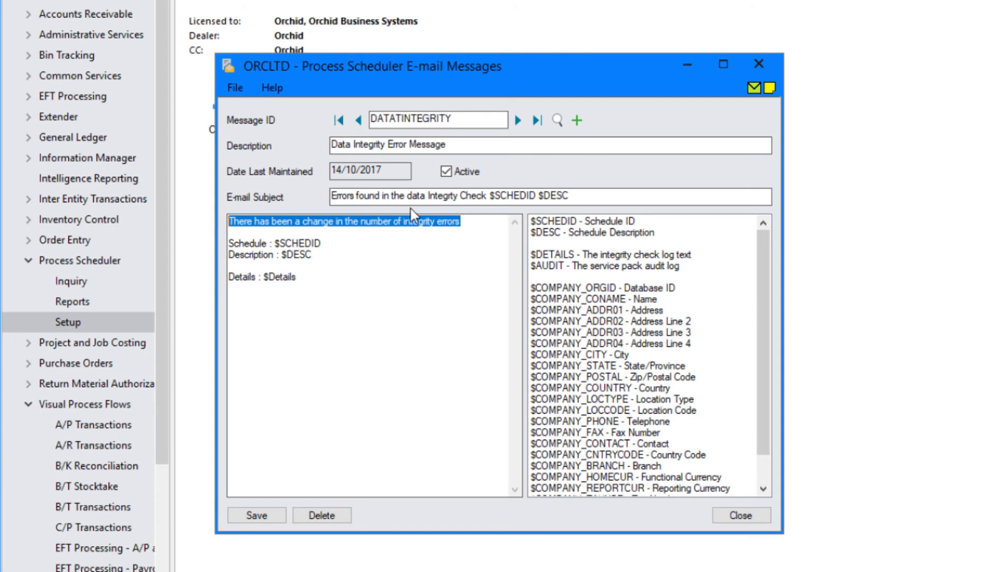
left_click_drag(379, 198, 319, 196)
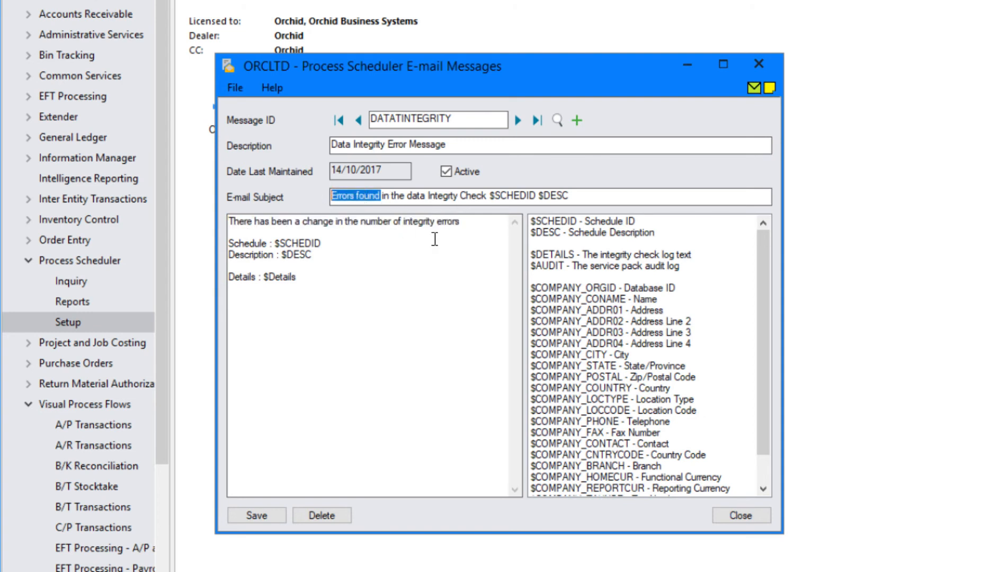
left_click(518, 121)
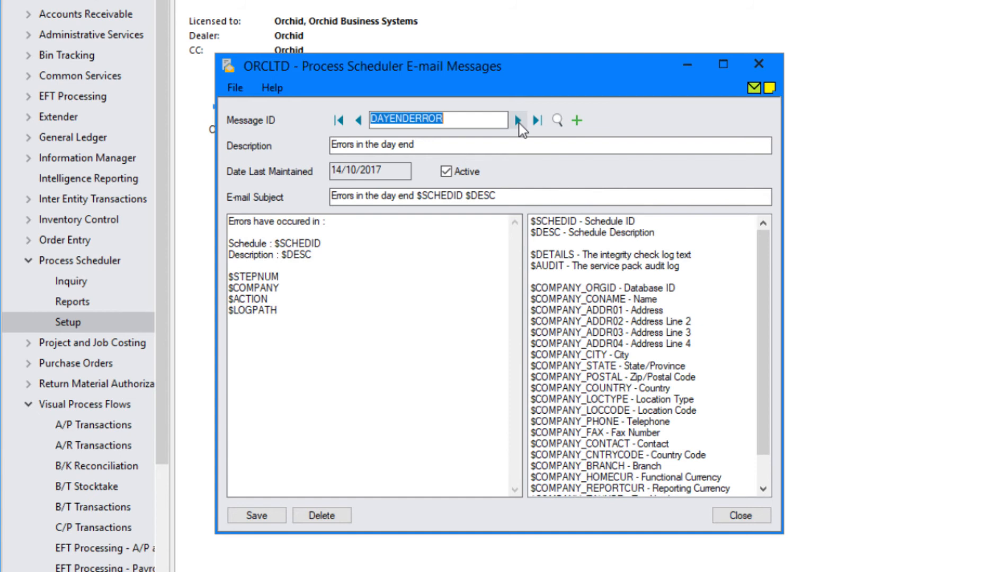
On the DISKSPACE message, highlight the drive line and the $P2 and $P1 placeholders
left_click(518, 121)
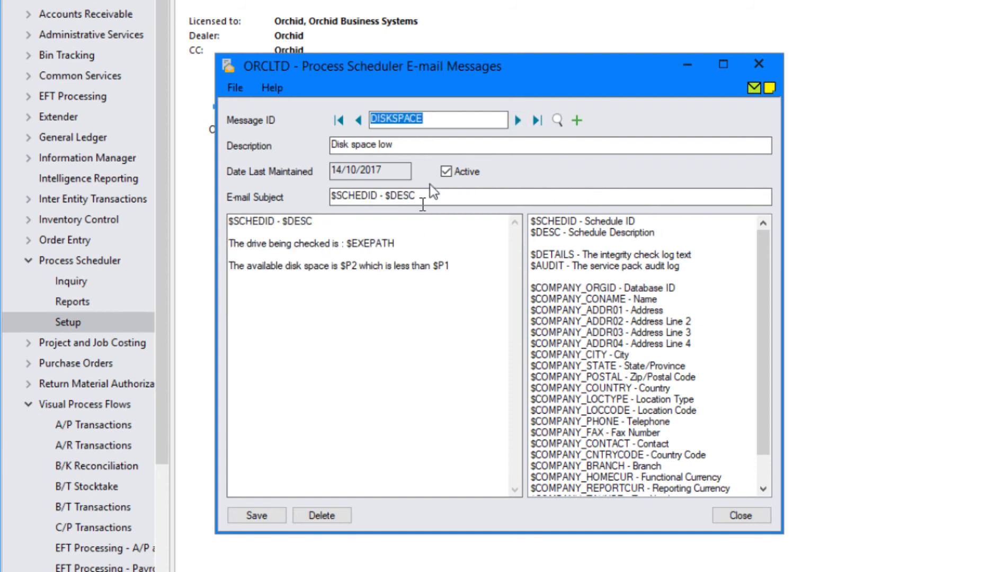
left_click_drag(233, 244, 464, 250)
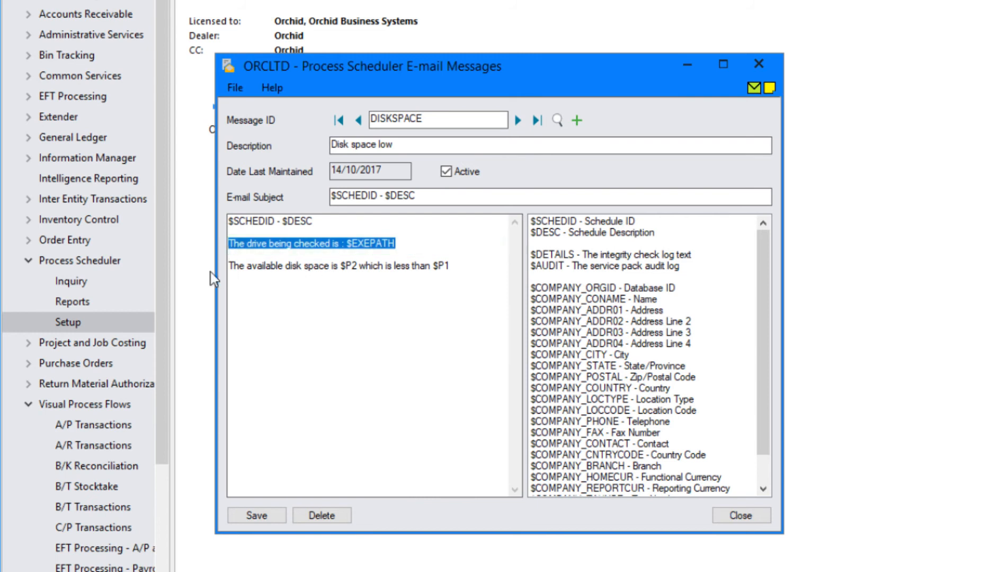
left_click_drag(333, 266, 358, 265)
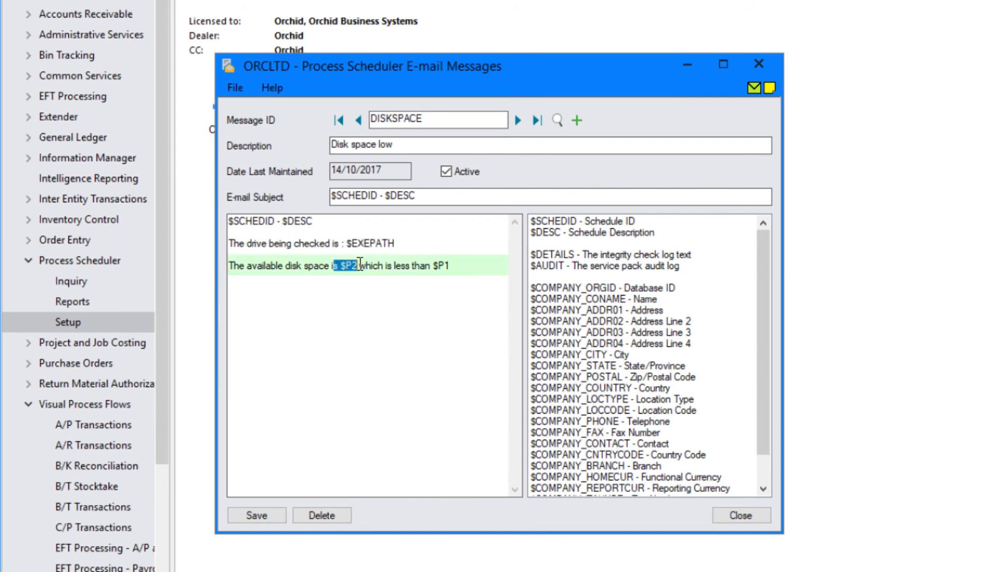
left_click_drag(431, 265, 450, 266)
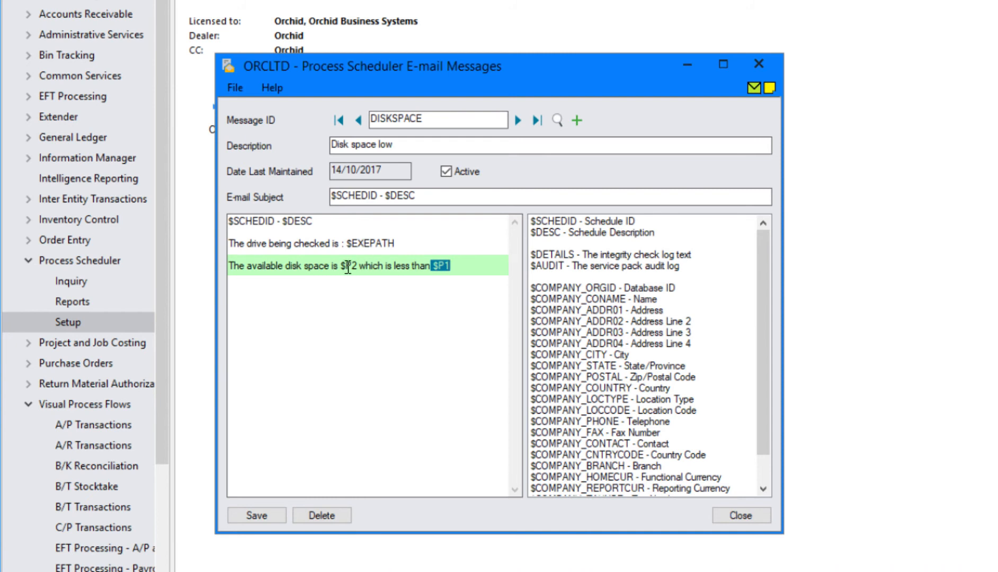
left_click_drag(358, 266, 341, 265)
left_click(434, 266)
left_click_drag(433, 266, 451, 265)
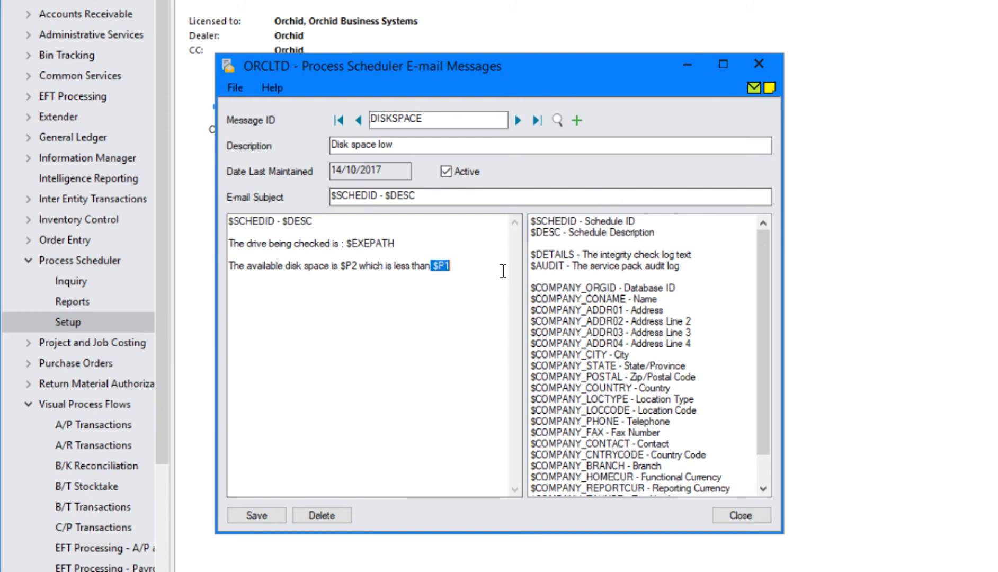
Advance to REFRESHCUBES and highlight its 'Parameters: $LOGPATH' line
left_click(518, 121)
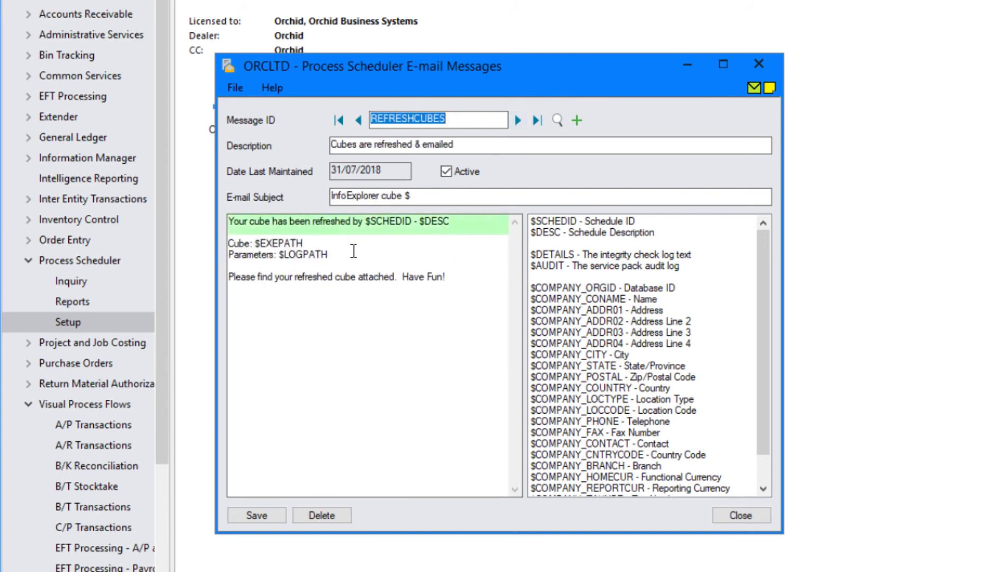
left_click_drag(328, 255, 228, 253)
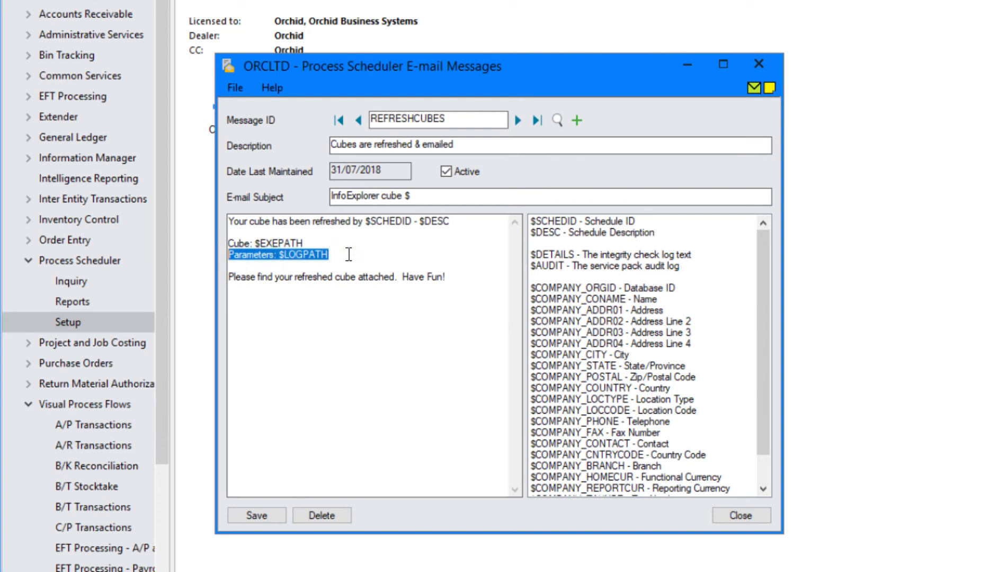
left_click(277, 255)
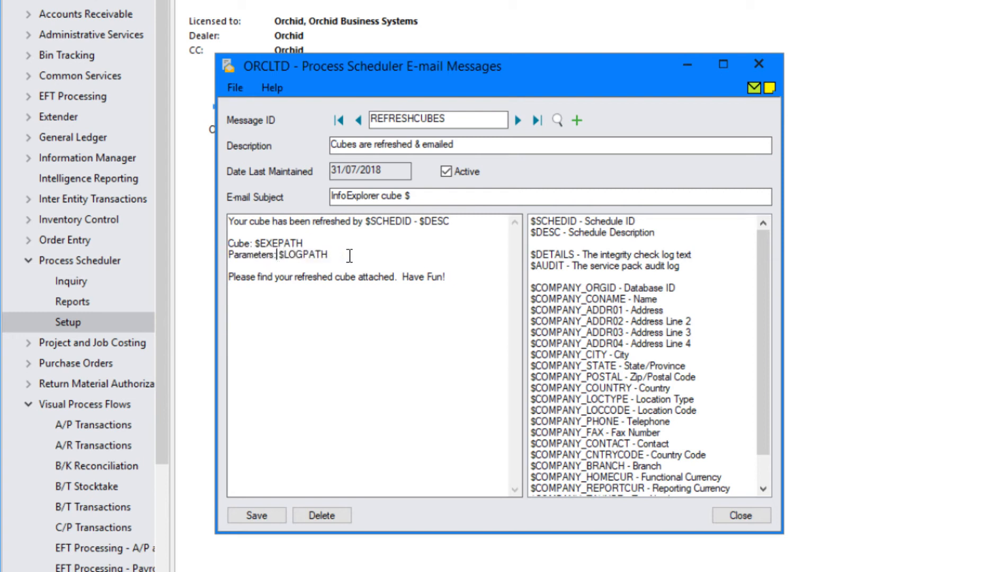
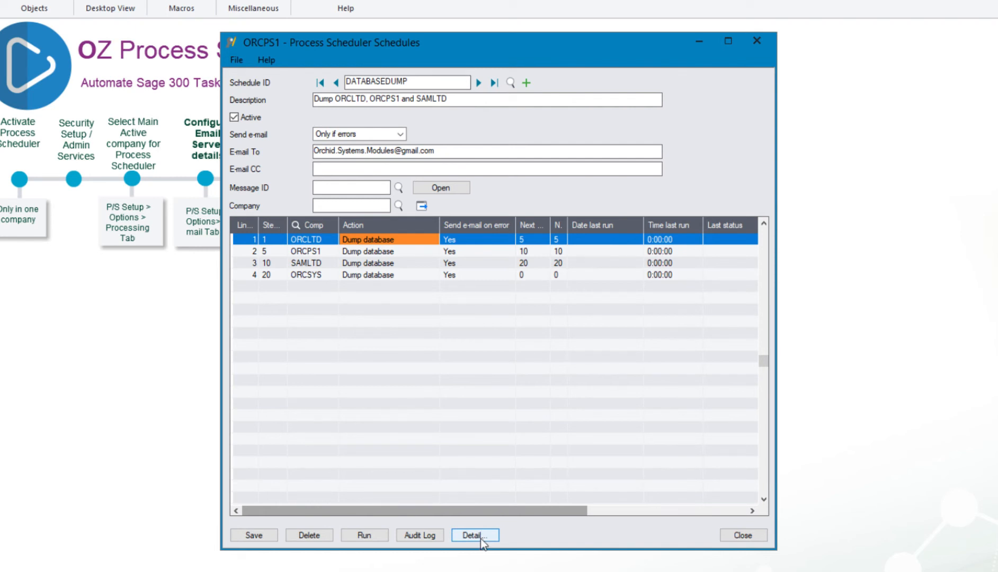
In step 1's settings, confirm the Dump database action and Yes for e-mail on error
left_click(481, 539)
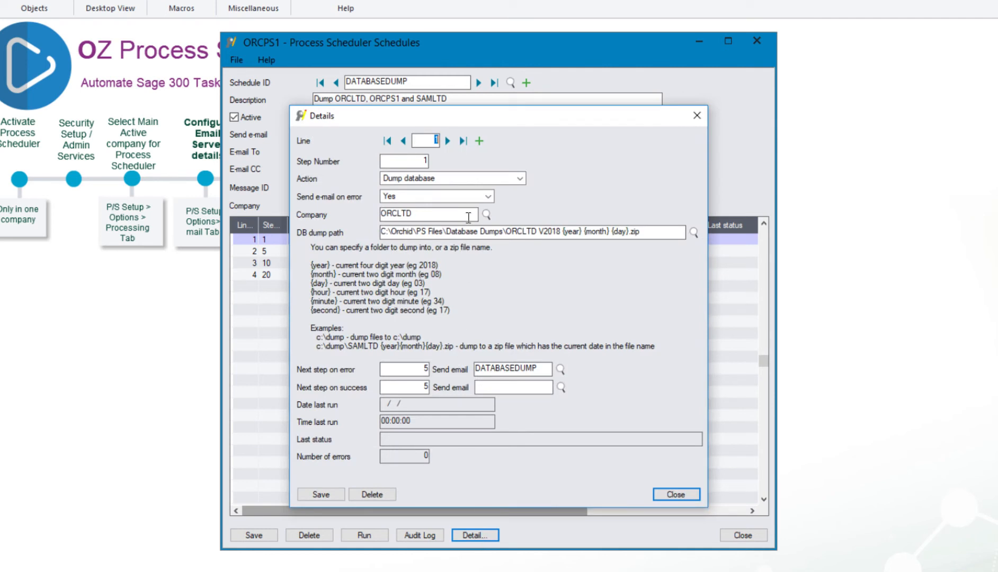
left_click(519, 178)
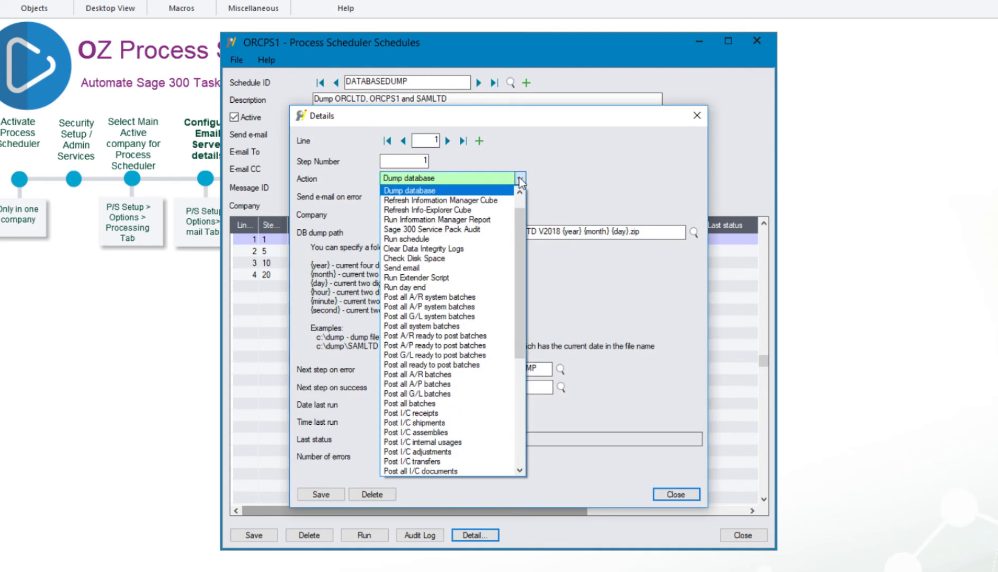
left_click_drag(519, 222, 519, 201)
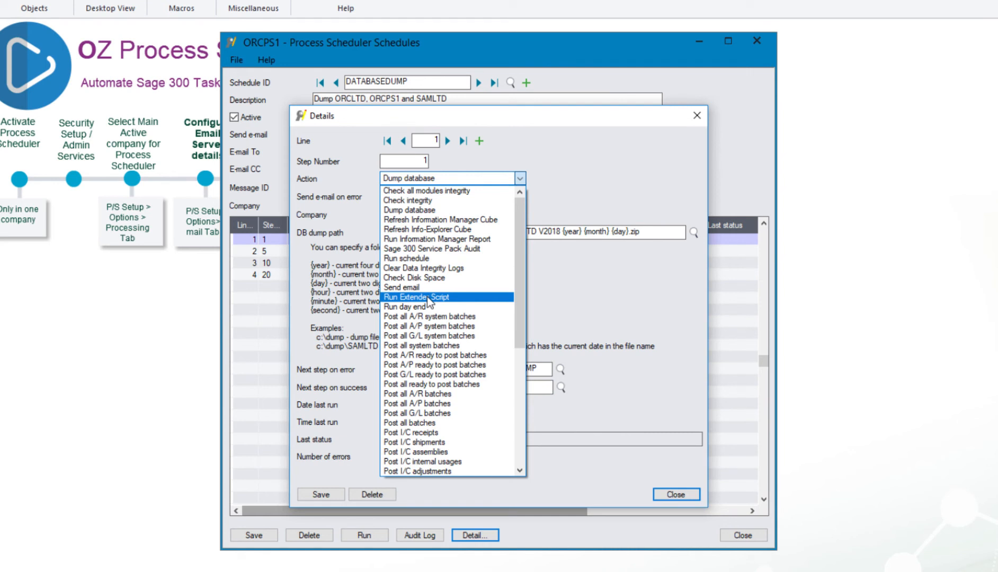
left_click(425, 211)
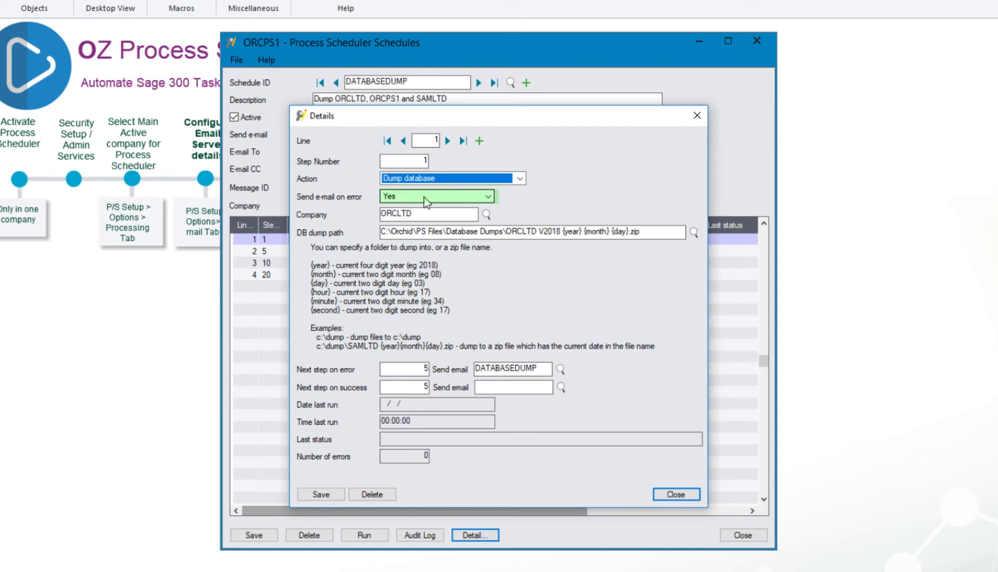
left_click(426, 202)
left_click(426, 209)
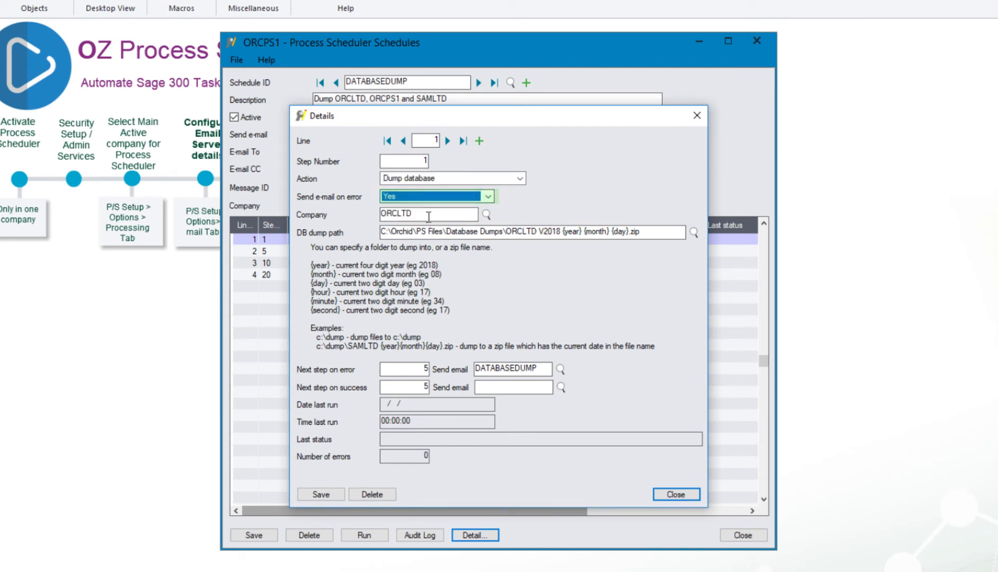
left_click(429, 215)
Highlight the end of the ORCLTD DB dump path and its zip extension
left_click_drag(477, 232, 660, 238)
left_click(660, 238)
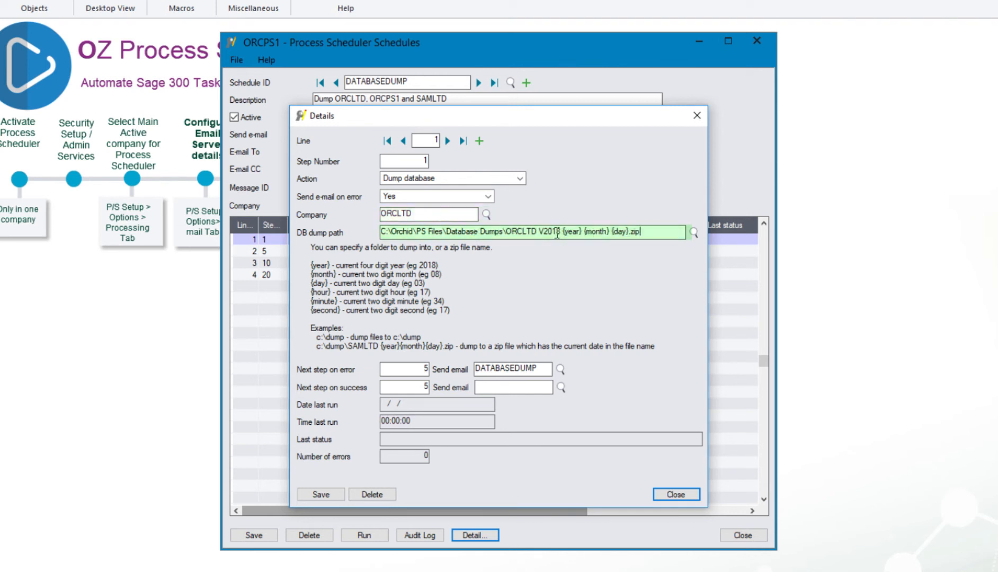
double_click(635, 233)
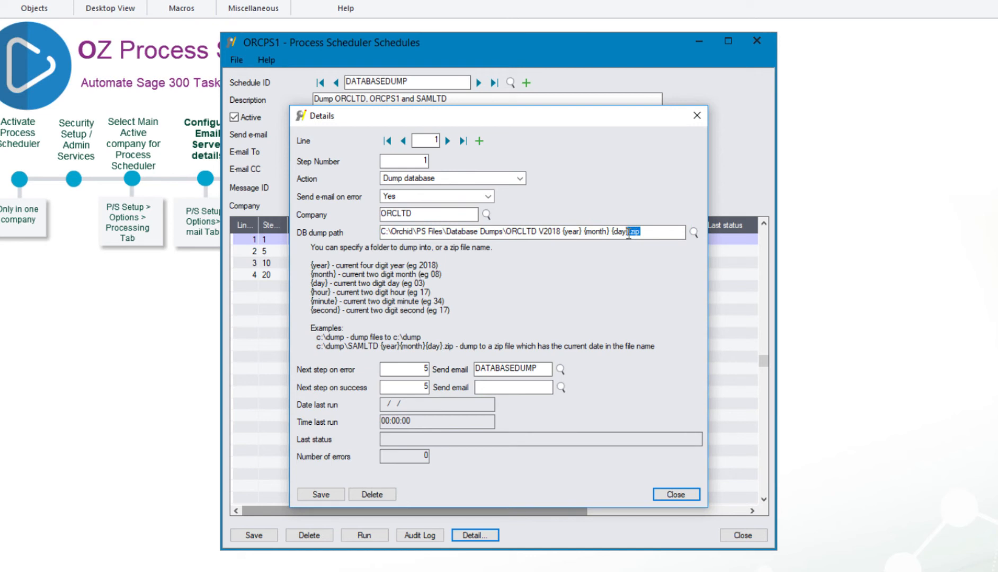
left_click(655, 233)
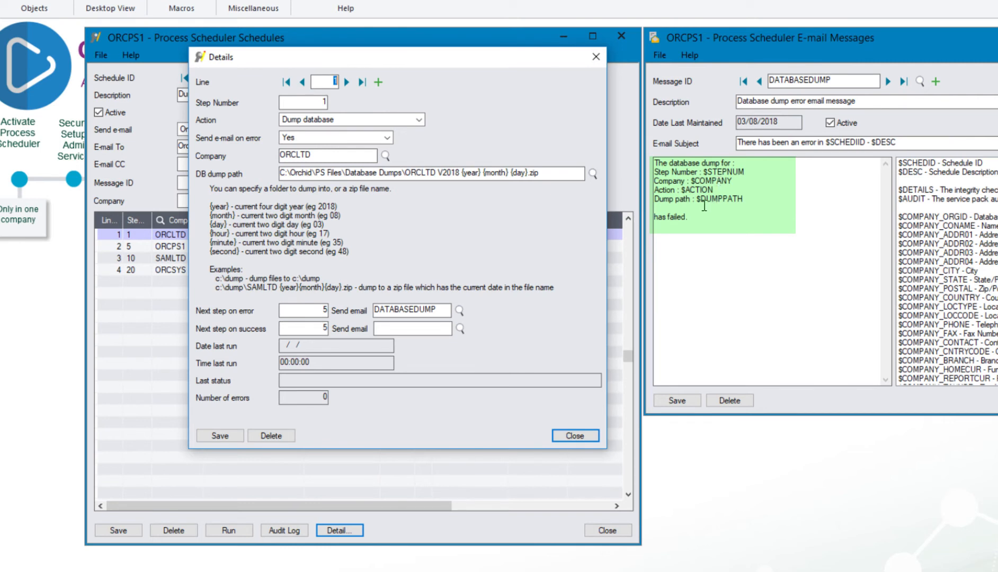
Highlight the dump path variable in the DATABASEDUMP e-mail message
left_click_drag(697, 200, 748, 200)
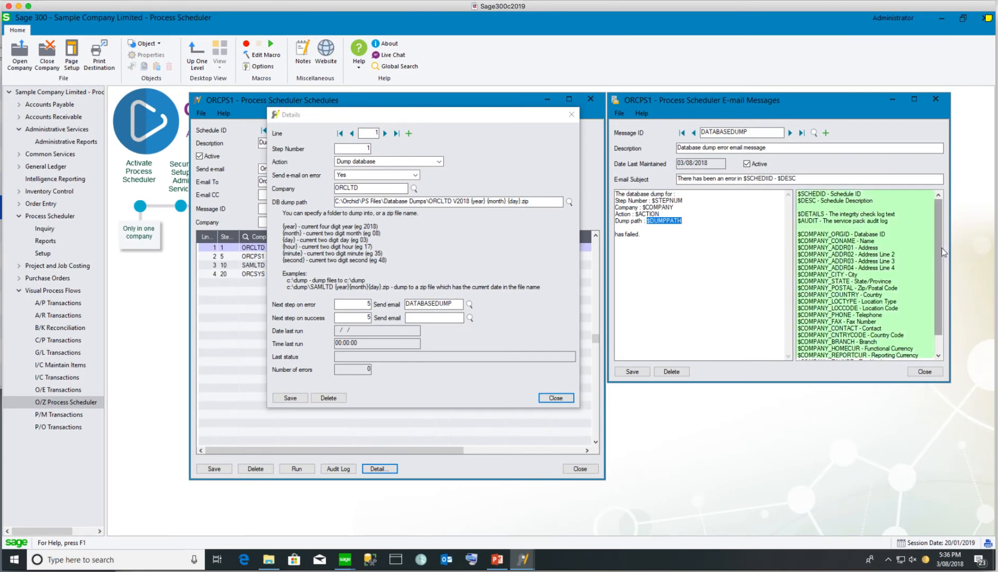
left_click_drag(941, 247, 944, 291)
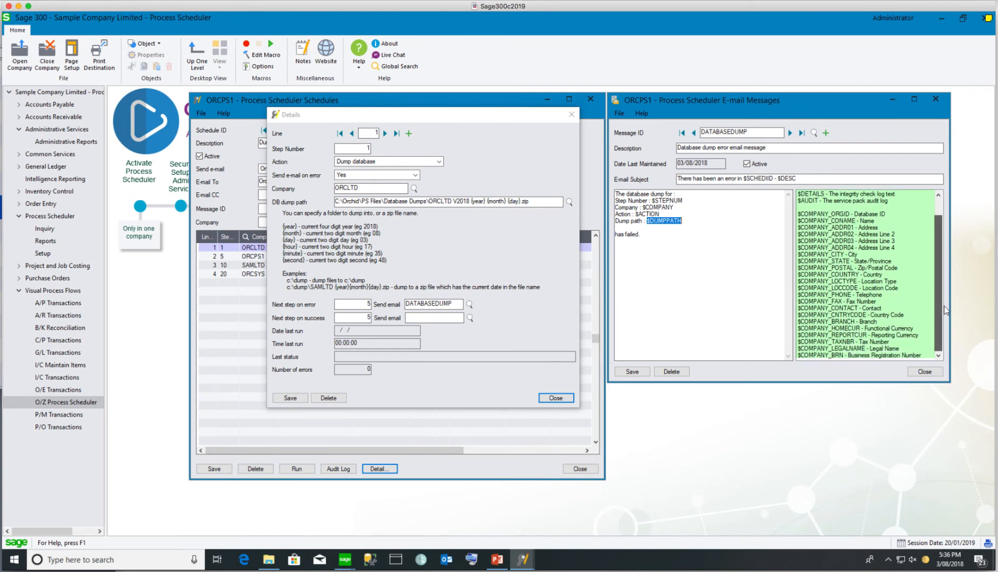
scroll(947, 267, "up", 1)
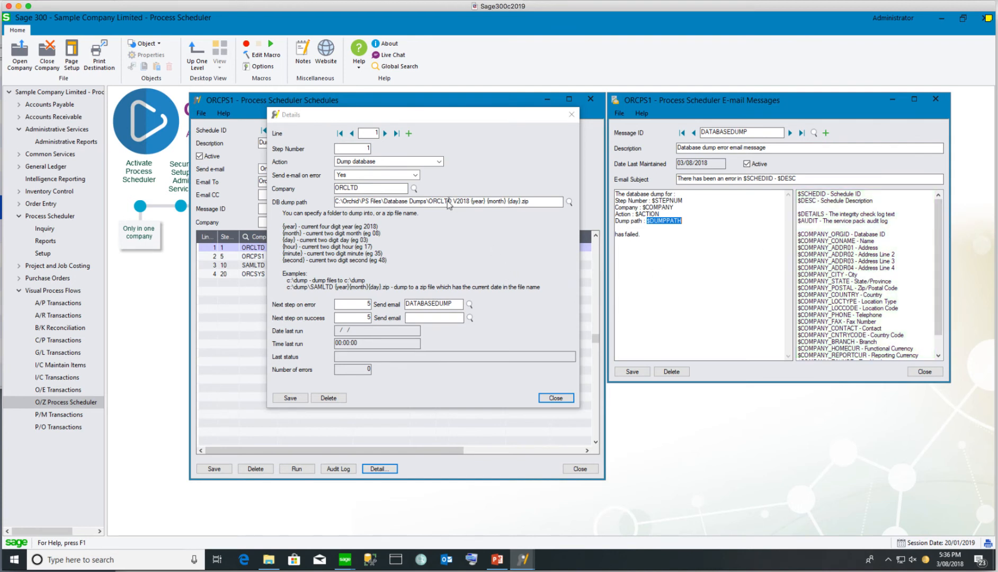
Move to line 2, close the step Details and list all existing schedules
left_click(385, 133)
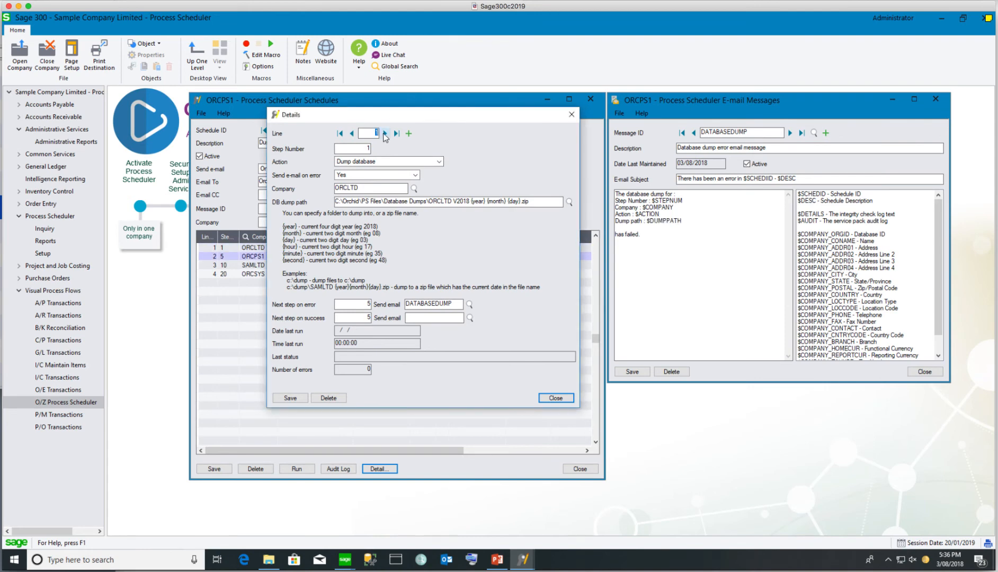
left_click(556, 398)
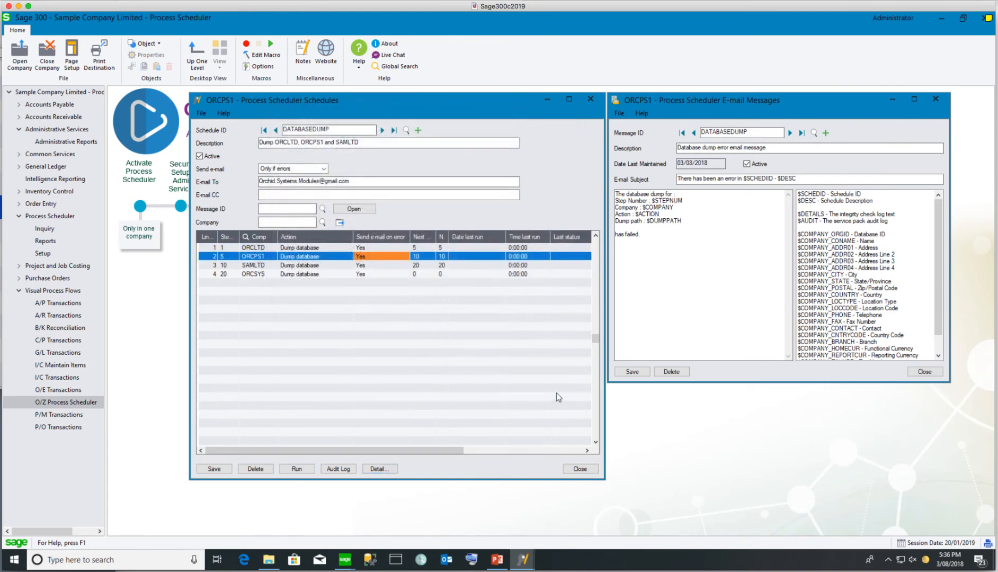
left_click(407, 130)
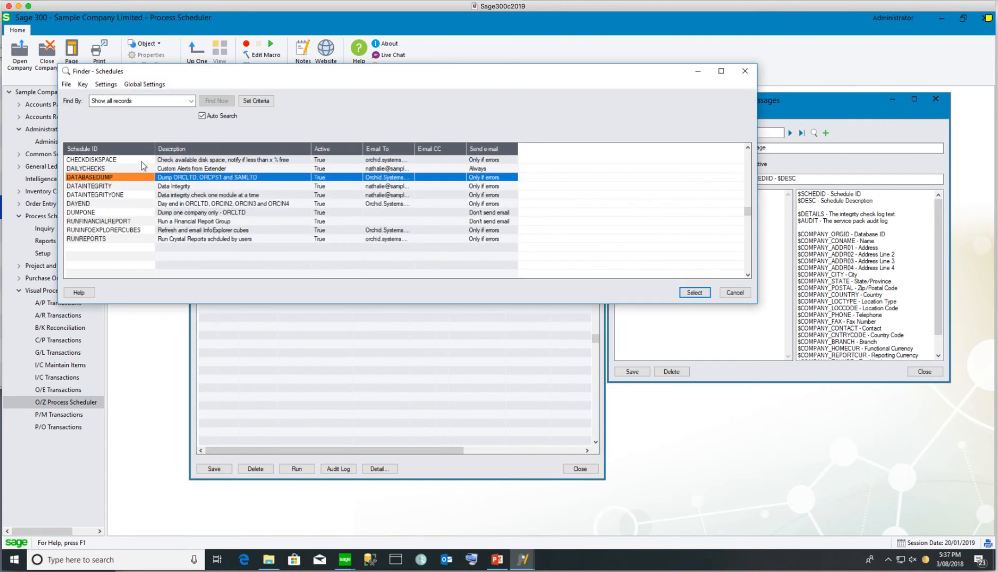
Open CHECKDISKSPACE step 1, review path C:\Data and the 30 GB threshold, and select DISKSPACE
double_click(84, 160)
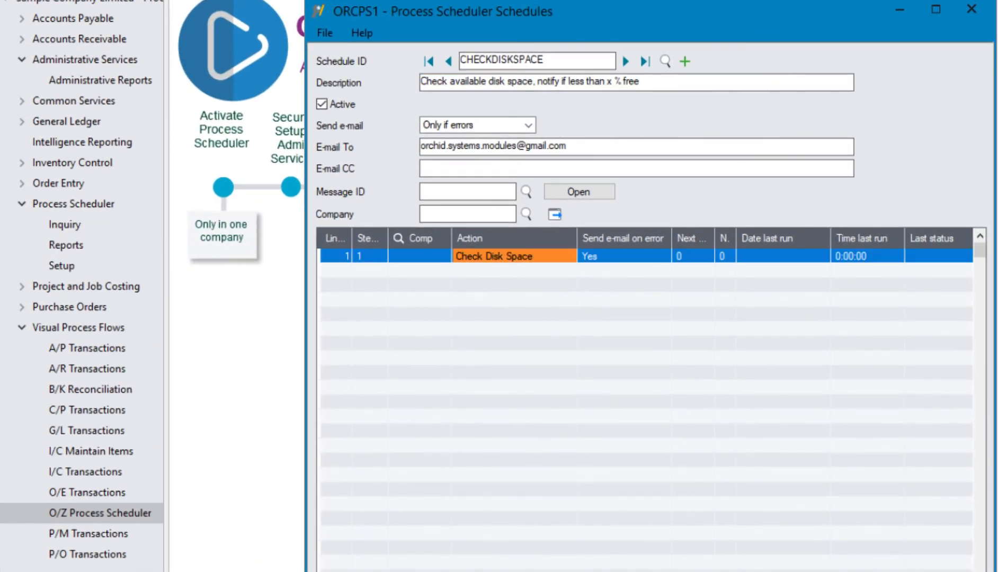
key("F9")
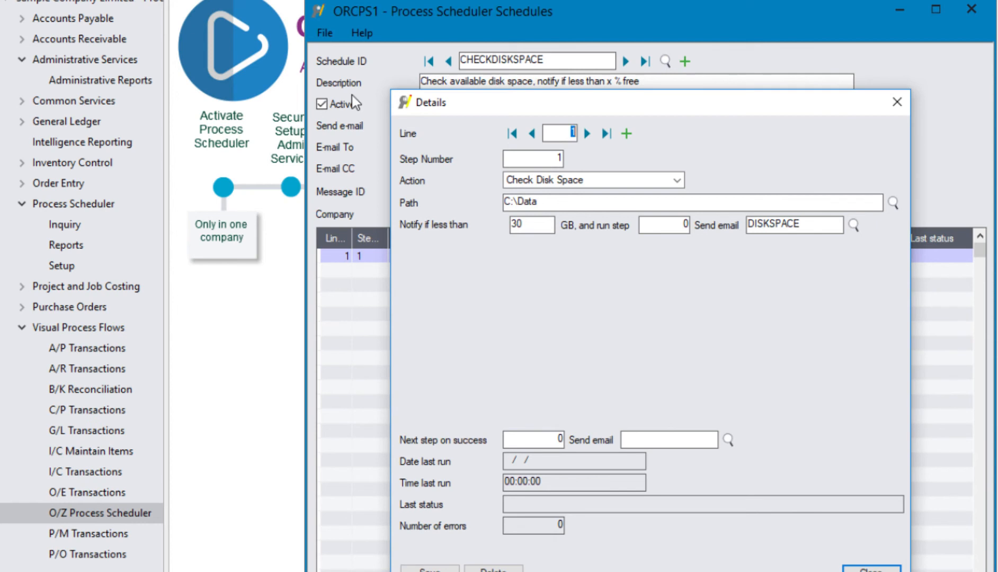
left_click(551, 201)
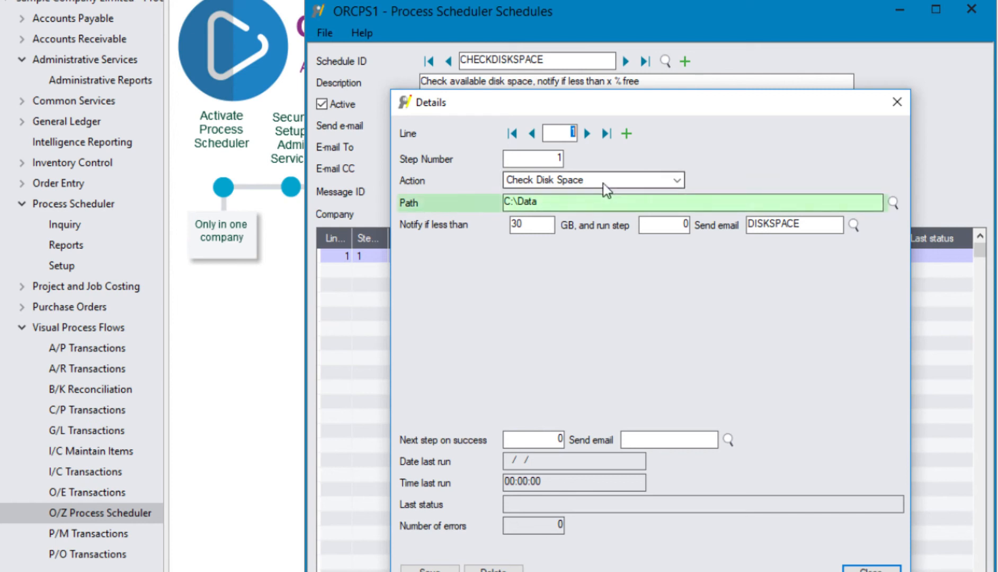
left_click(533, 225)
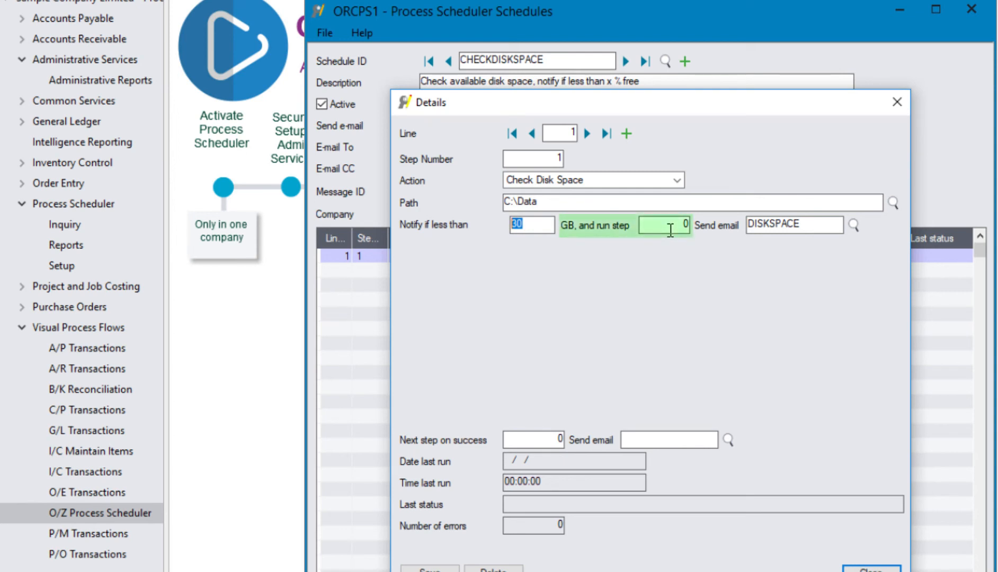
left_click(818, 223)
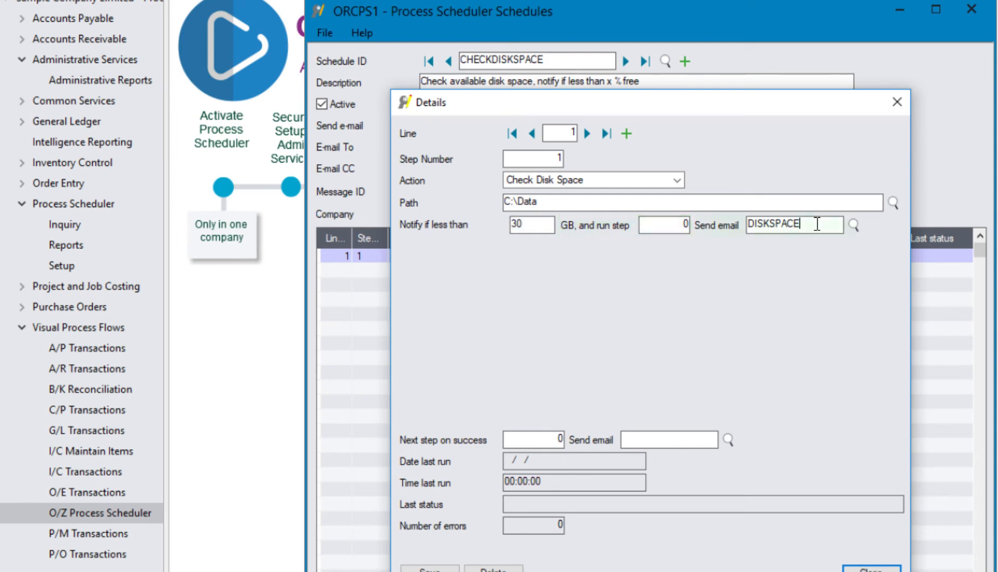
double_click(815, 224)
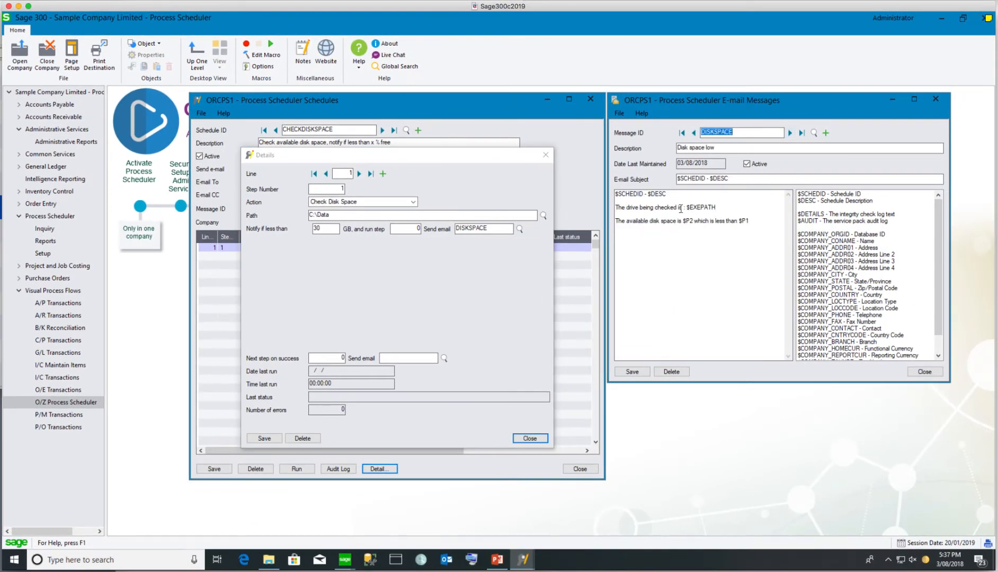
In the DISKSPACE message, highlight the drive path variable and the $P2 available-space variable
left_click_drag(687, 207, 725, 207)
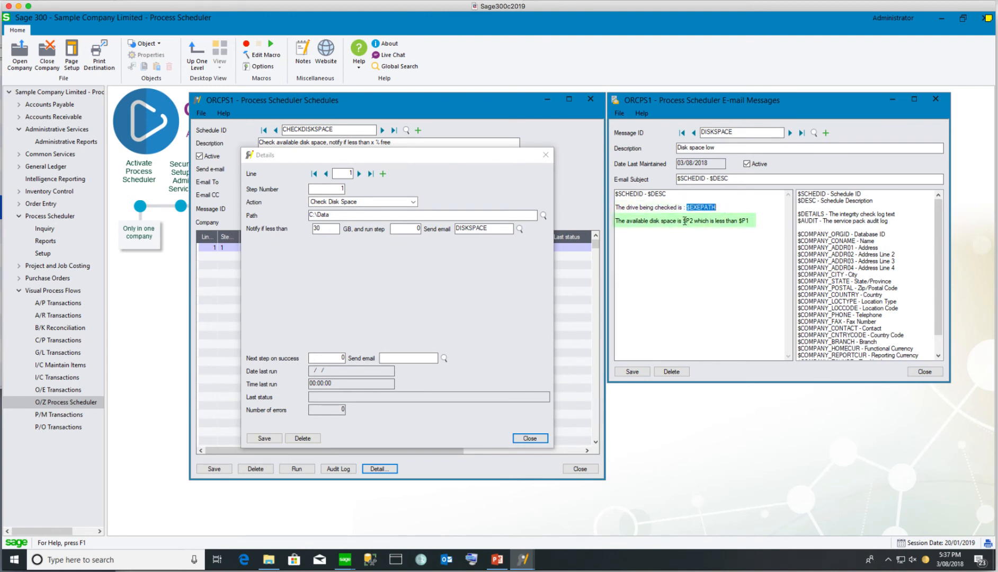
left_click_drag(682, 221, 693, 221)
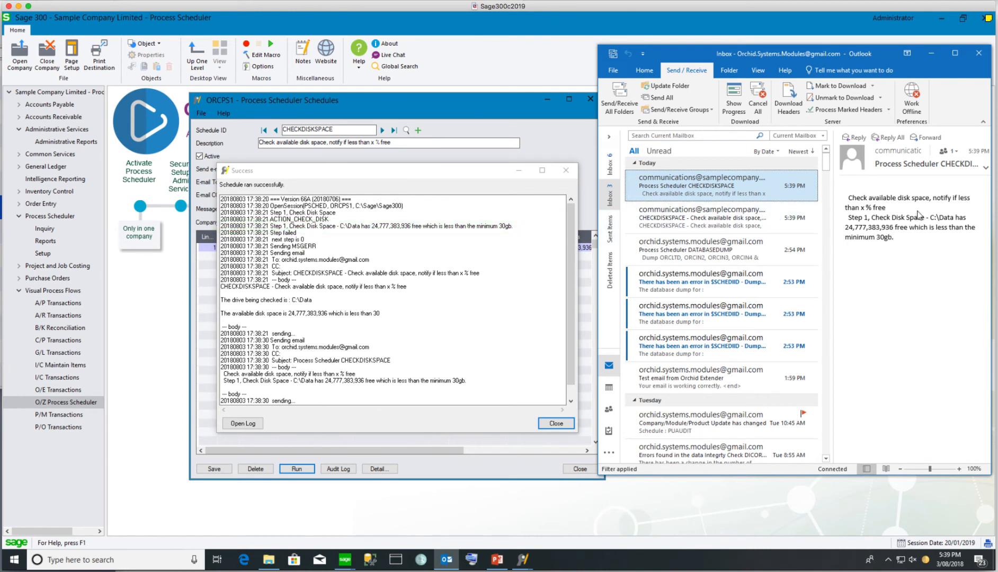
Start a new schedule SYSTEMAUDIT described as 'Audit of Modules and PU instal'
left_click(556, 423)
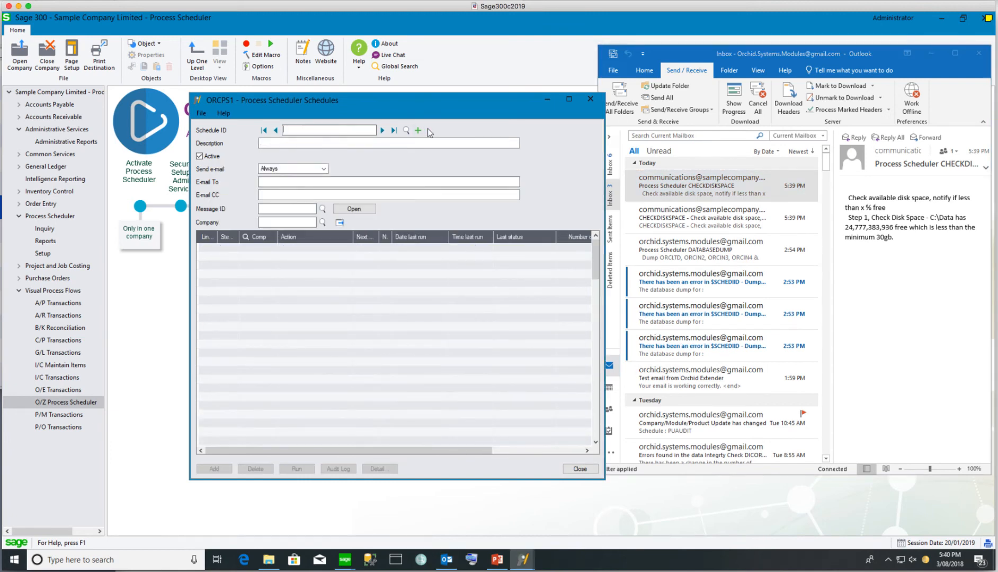
type("SYSTEMAUDIT")
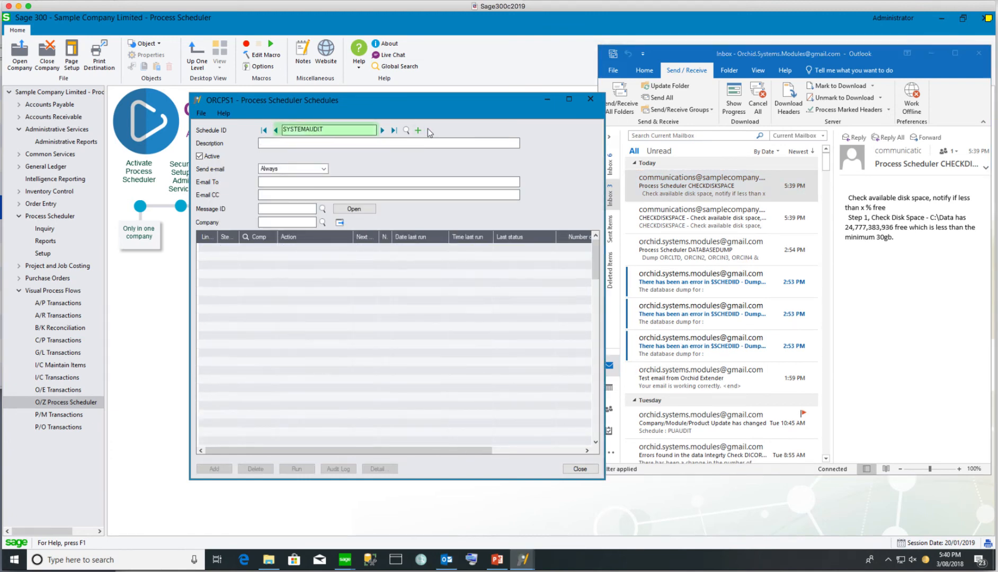
key("Tab")
type("Audit of Modules and PU instal")
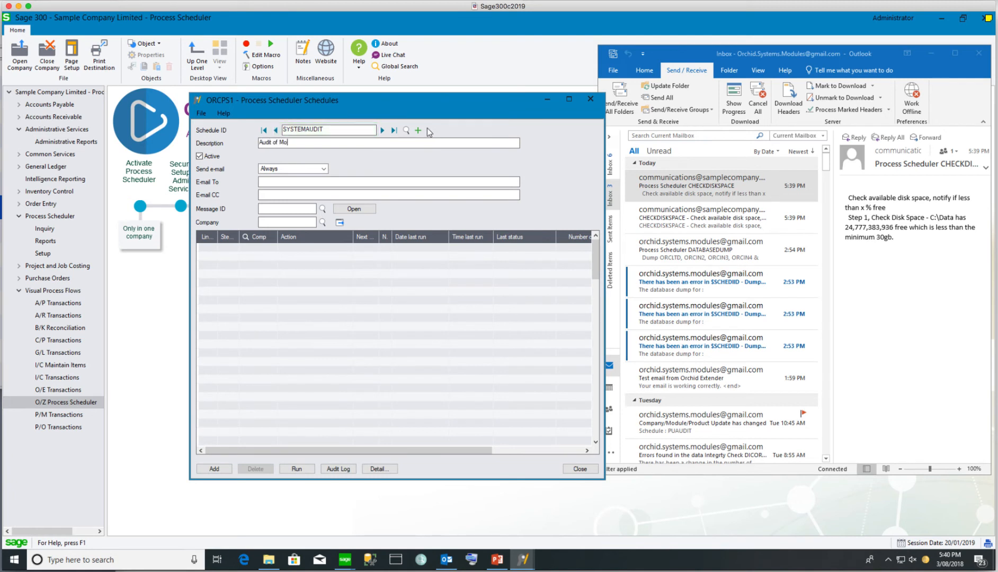
key("Tab")
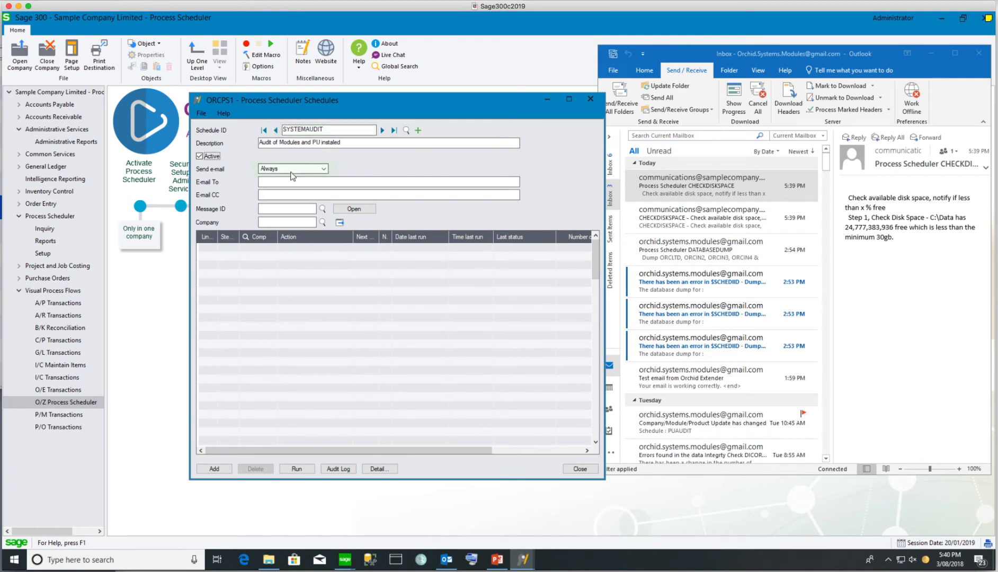
Set e-mail to send only if errors, enter the recipient's e-mail address, and open step details
left_click(291, 170)
left_click(287, 186)
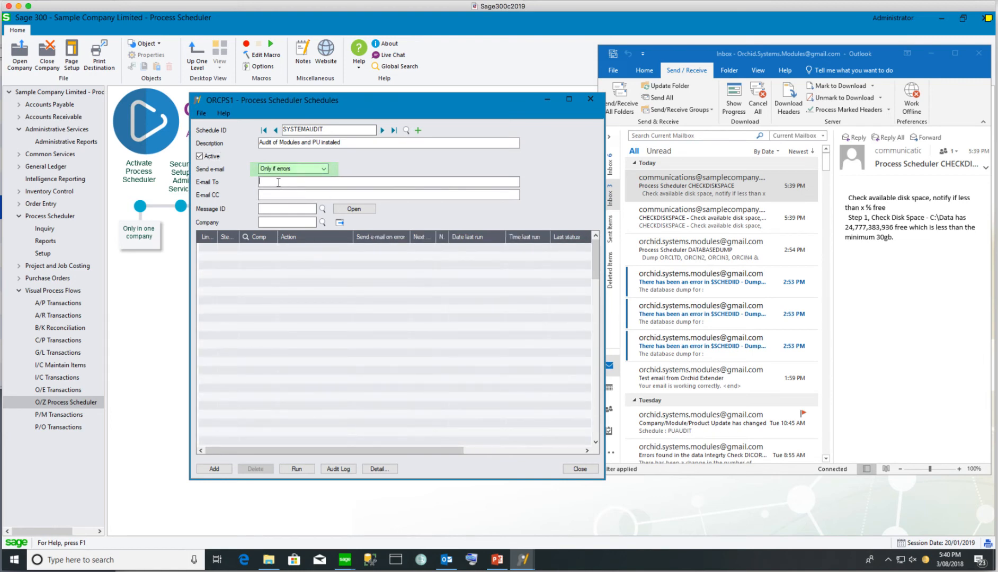
left_click(278, 182)
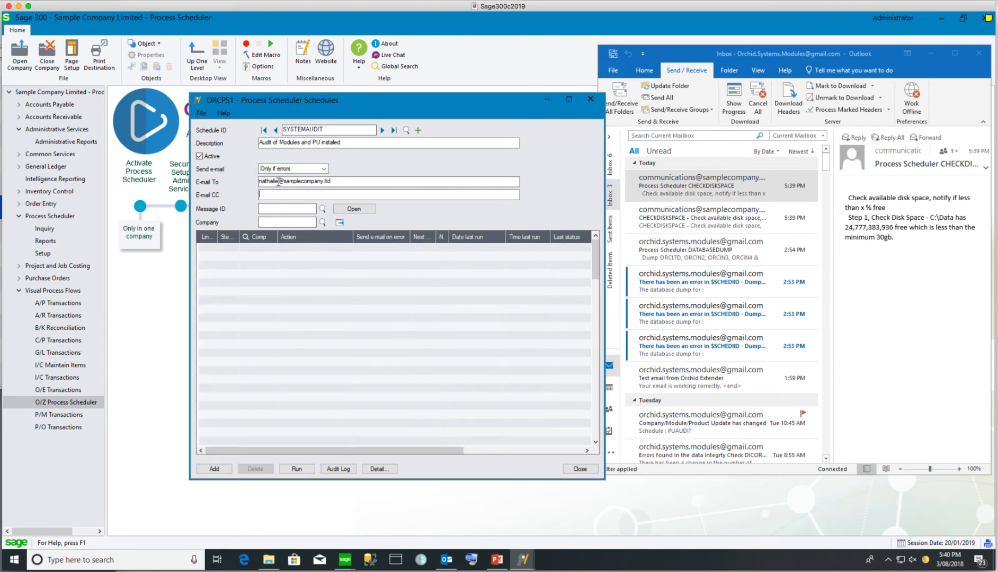
left_click(378, 469)
left_click(348, 202)
Make step 1 a Sage 300 Service Pack Audit for ORCPS1 with a stored e-mail message
scroll(354, 265, "up", 3)
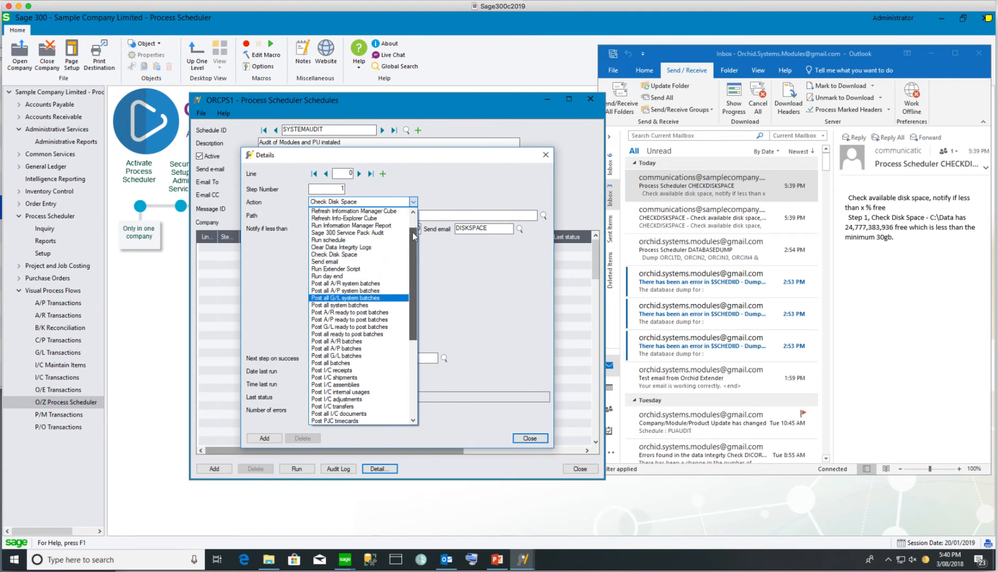
left_click(354, 228)
type("ORCPS1")
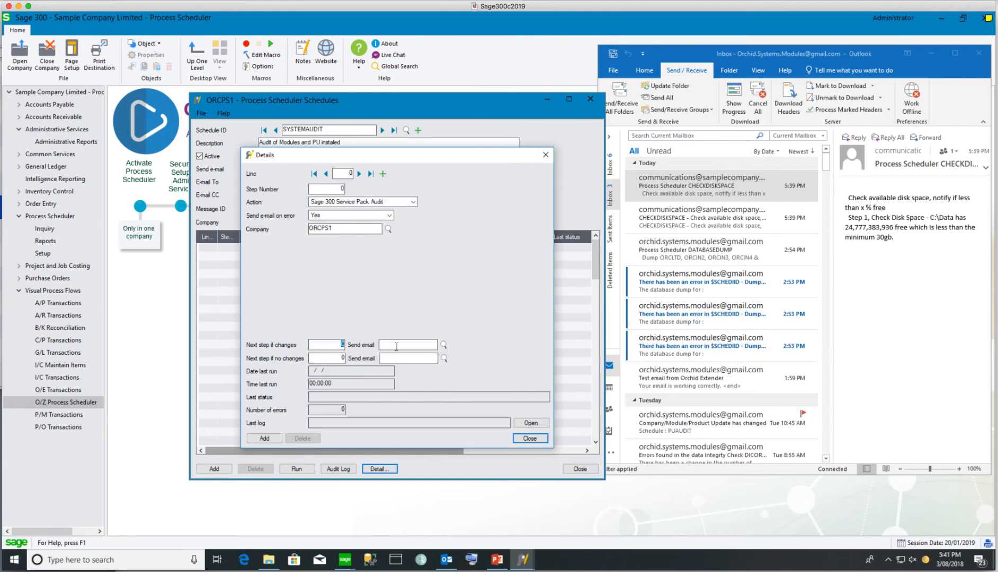
left_click(444, 344)
double_click(89, 169)
left_click(530, 439)
Clear the missing-step error, discard the extra blank line, and add the SYSTEMAUDIT schedule
left_click(214, 469)
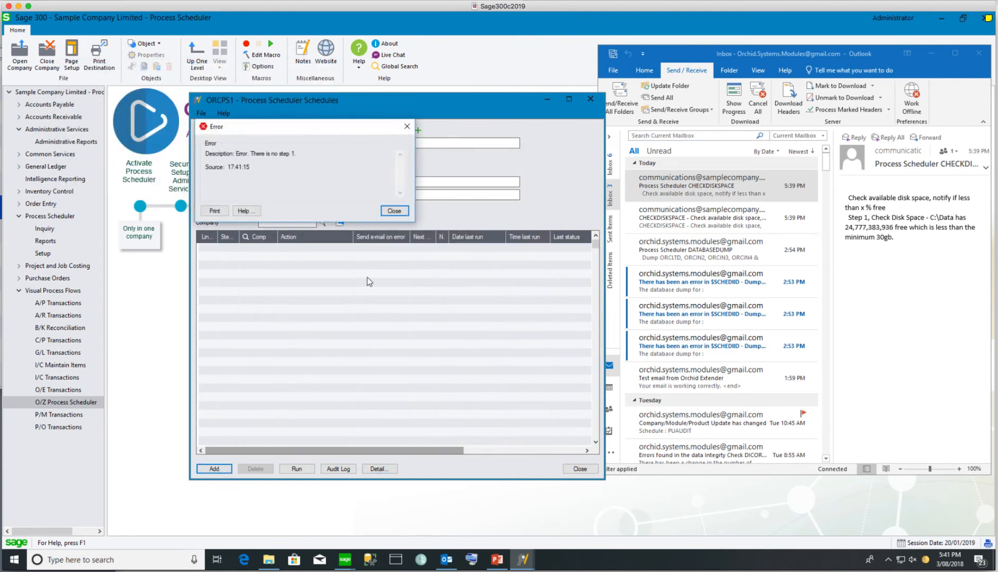
left_click(393, 211)
left_click(228, 248)
left_click(379, 469)
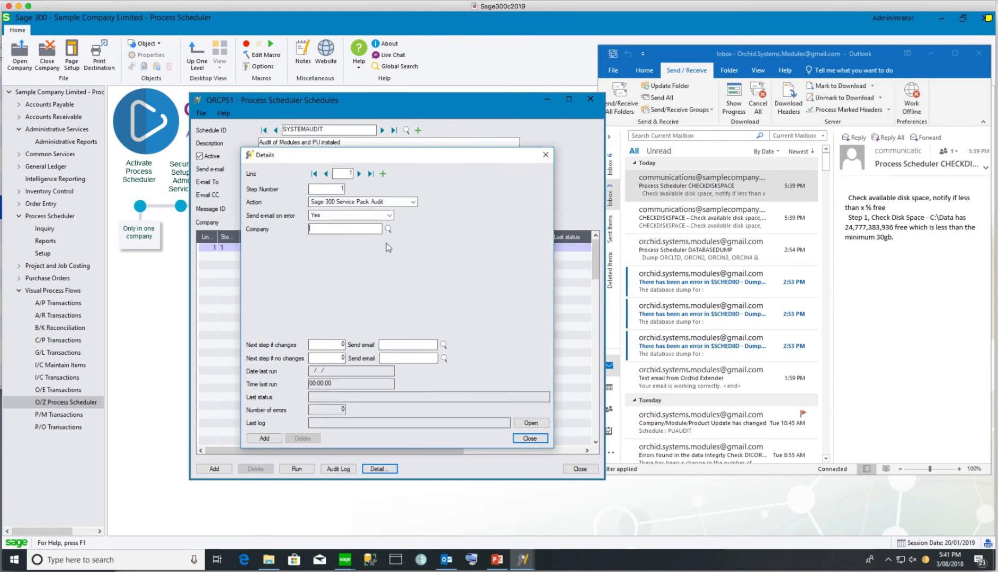
key("BackSpace")
type("AUDIT")
key("Tab")
left_click(264, 439)
left_click(530, 439)
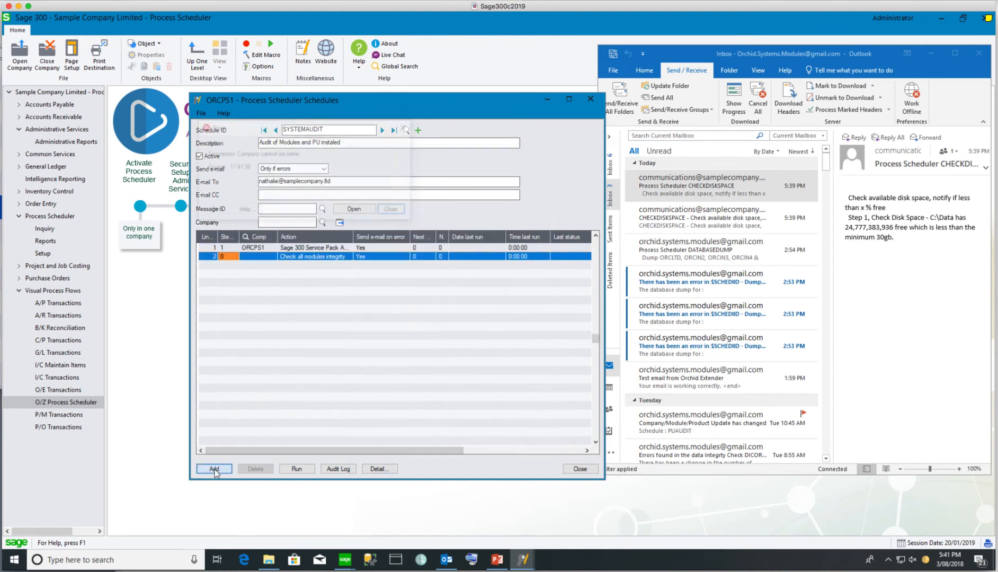
key("Escape")
left_click(524, 322)
left_click(220, 470)
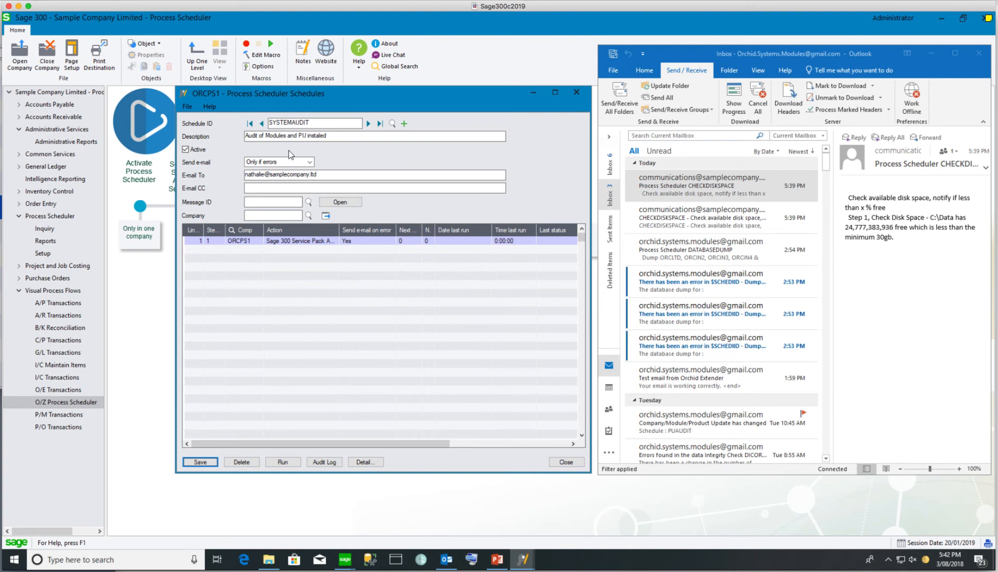
Run SYSTEMAUDIT, compare with the earlier e-mail showing ORCLTD Accounts Payable at 66A, then start anew
left_click(281, 464)
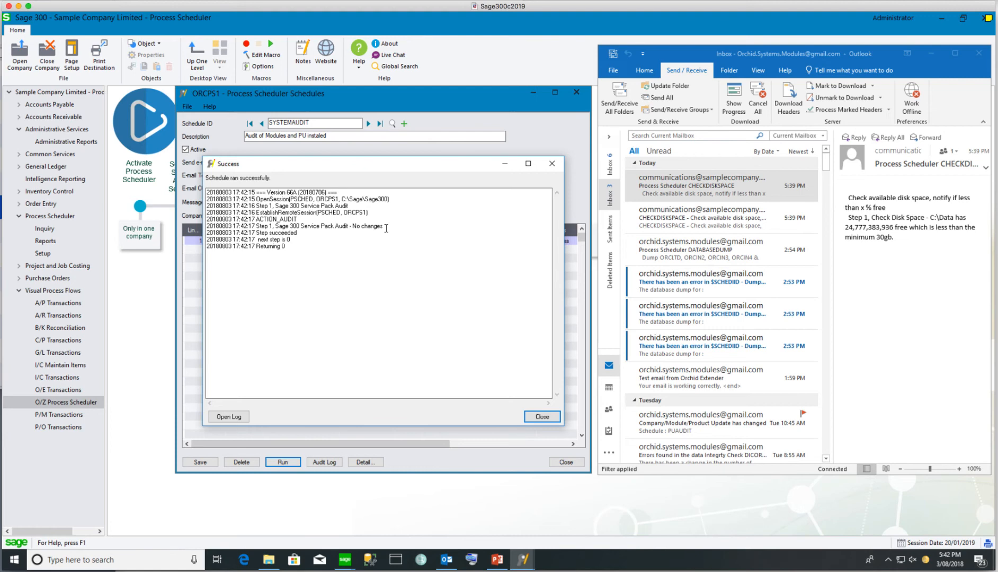
left_click(791, 433)
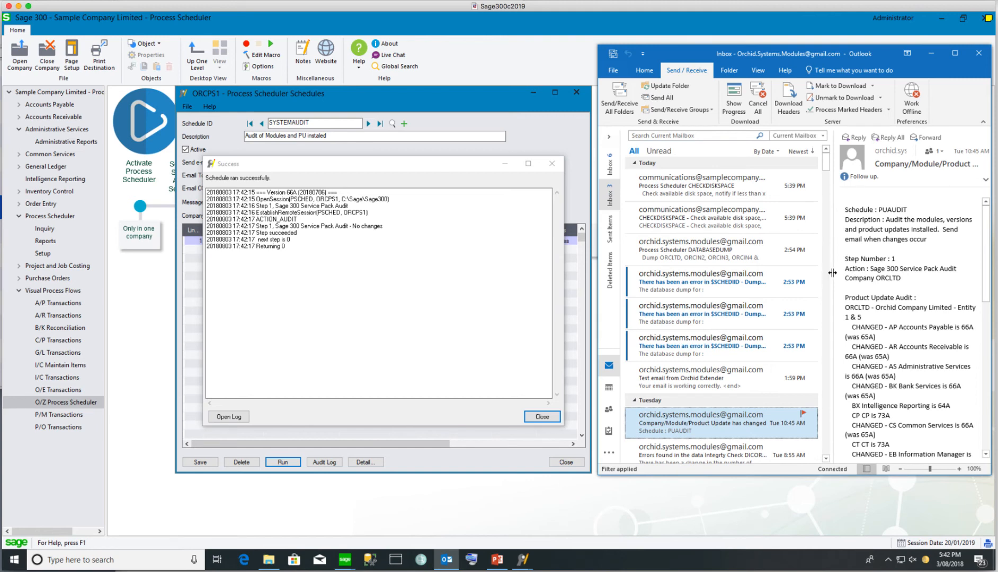
left_click_drag(811, 272, 761, 272)
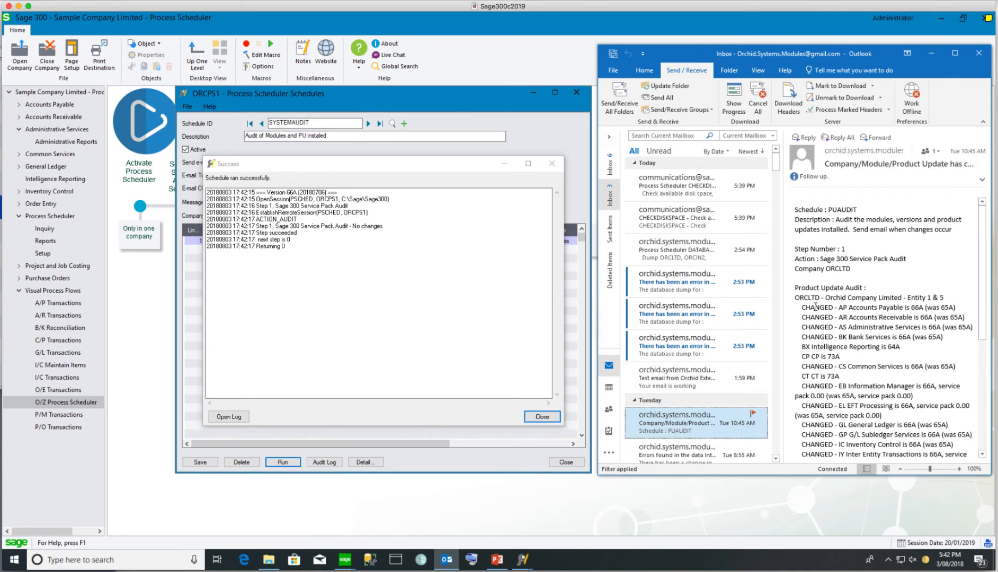
left_click_drag(804, 297, 819, 297)
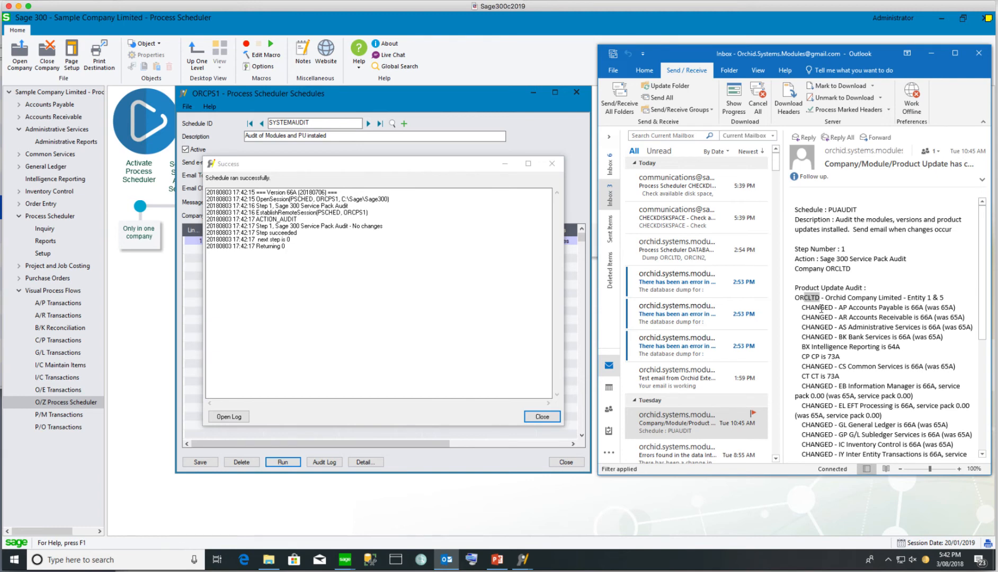
left_click_drag(848, 307, 926, 308)
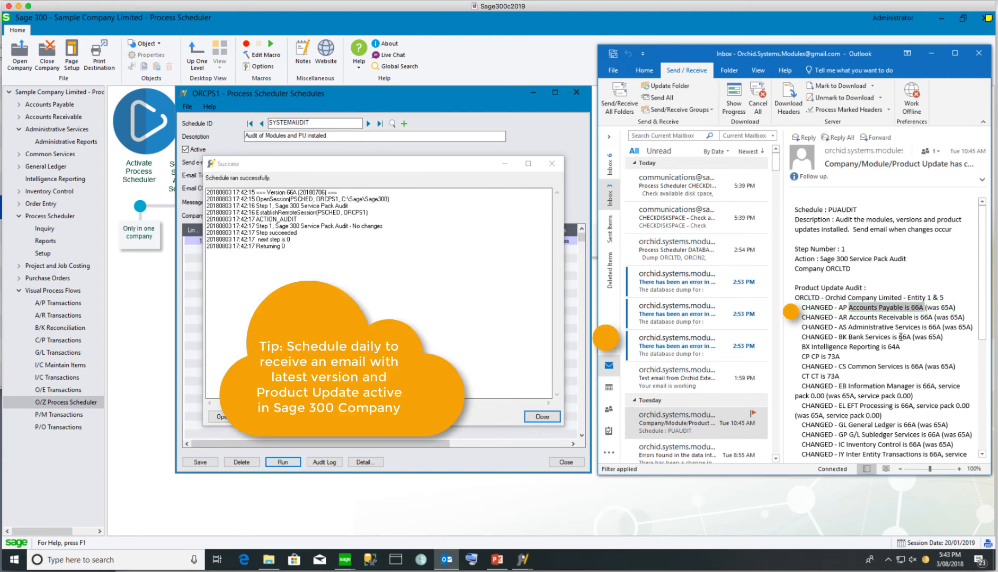
scroll(900, 339, "down", 2)
left_click(404, 124)
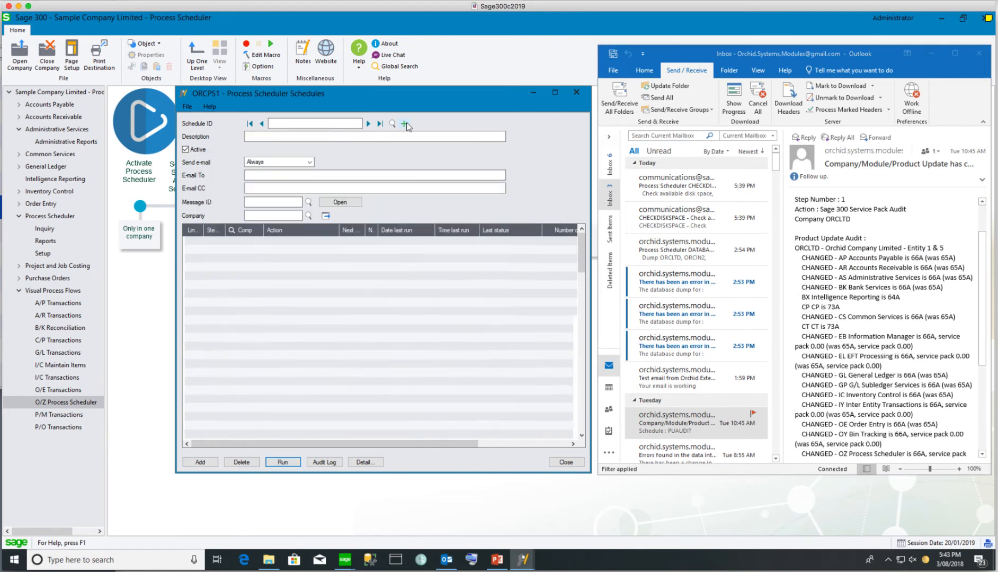
Enter RUNSCHEDULE as the new schedule ID
left_click(335, 126)
type("RUNSCHEDULE")
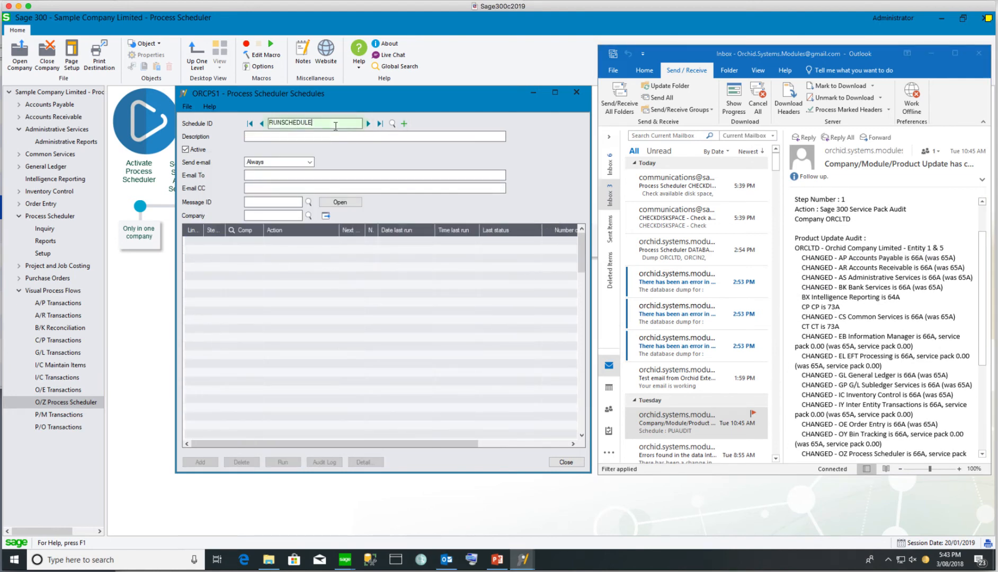
key("Tab")
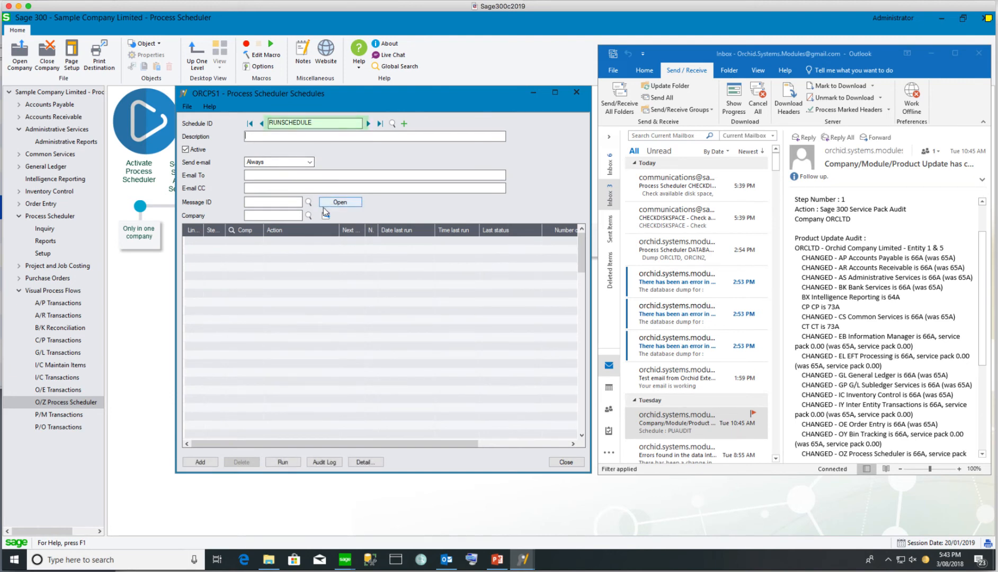
Make step 1 a Run schedule action that runs CHECKDISKSPACE
left_click(365, 462)
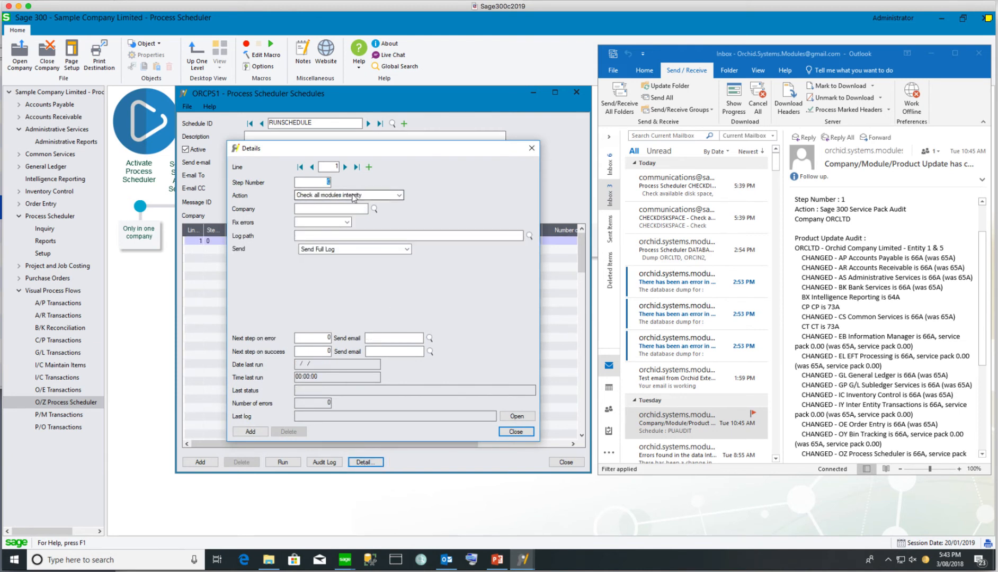
left_click(327, 183)
type("1")
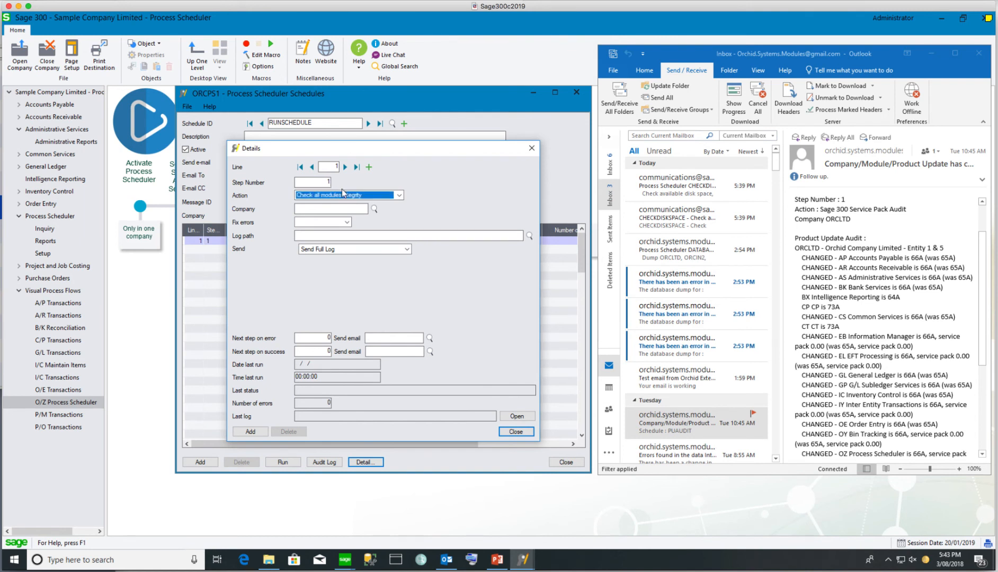
left_click(351, 195)
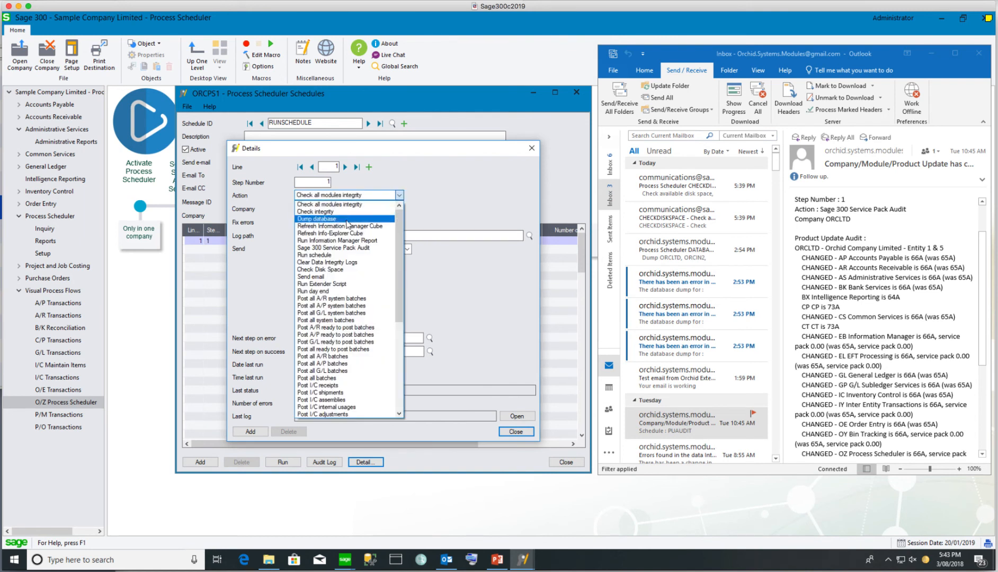
left_click(326, 255)
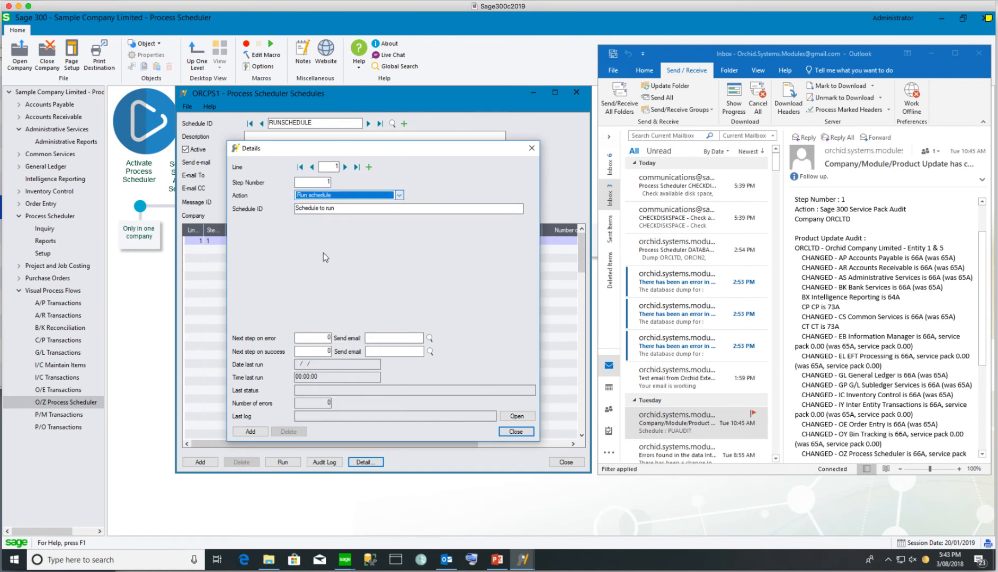
left_click(340, 211)
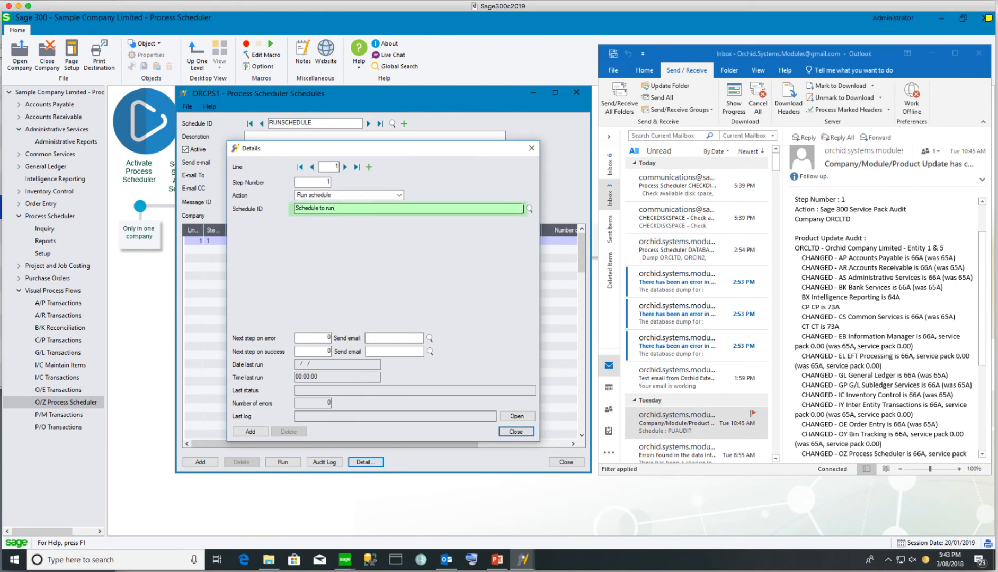
left_click(529, 209)
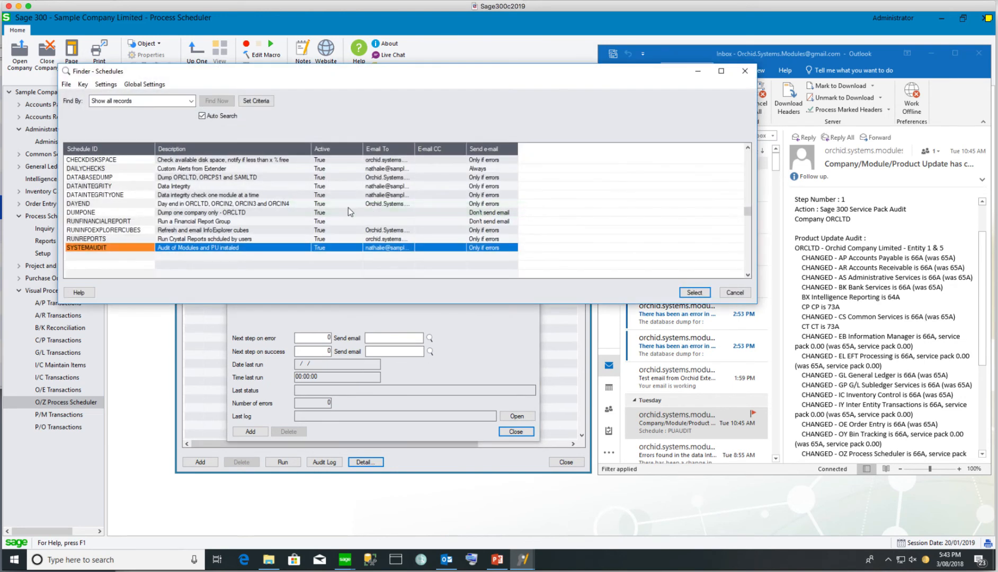
double_click(113, 164)
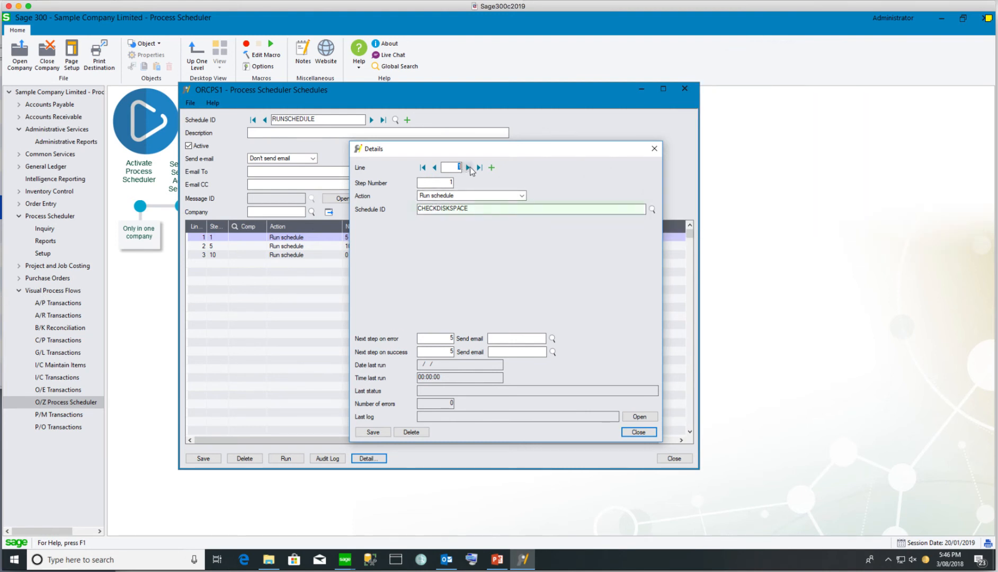
Step through RUNSCHEDULE lines 2 and 3, which run SYSTEMAUDIT and DATABASEDUMP
left_click(469, 168)
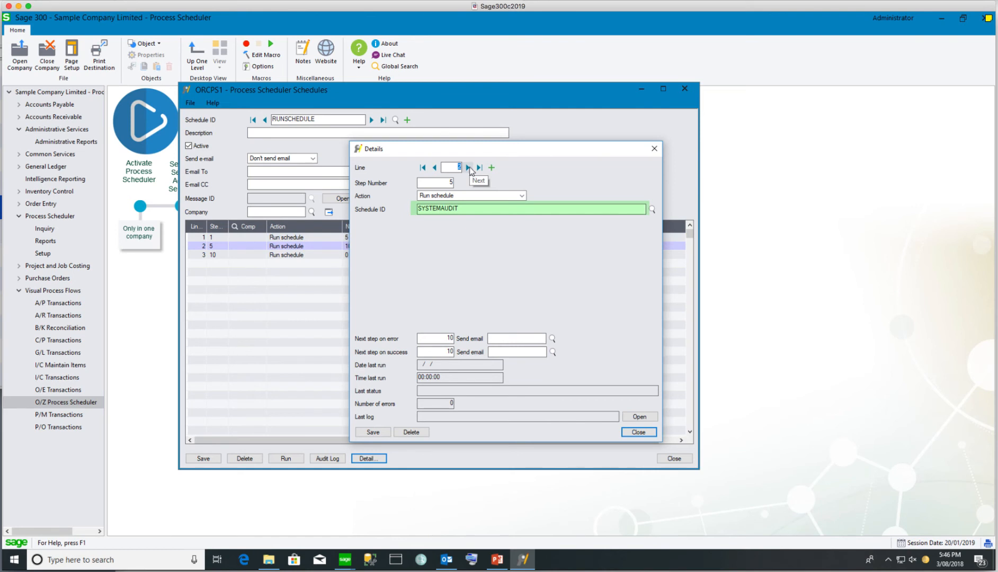
left_click(469, 168)
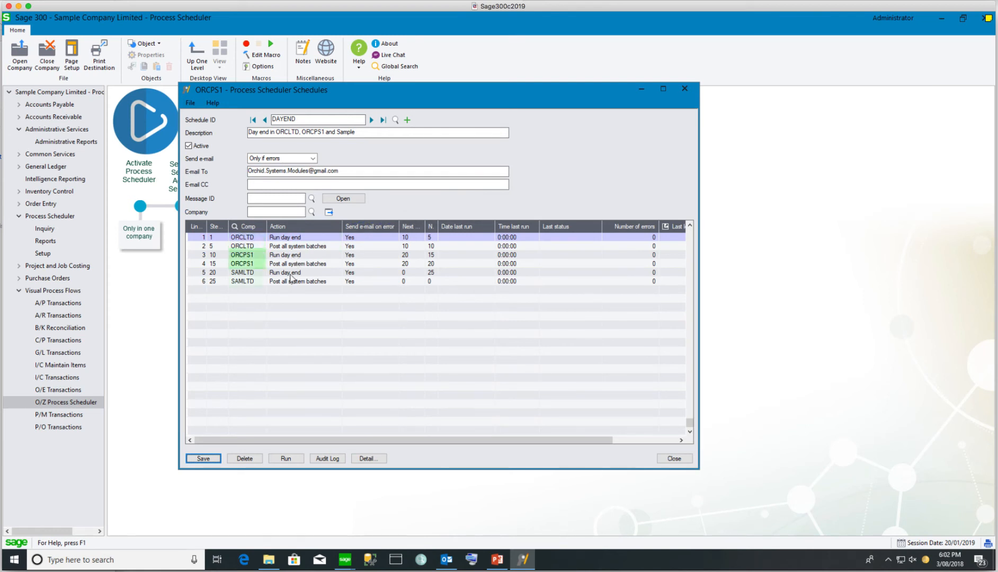
Select the first ORCLTD Run day end step and widen the Next step on error column
left_click(297, 238)
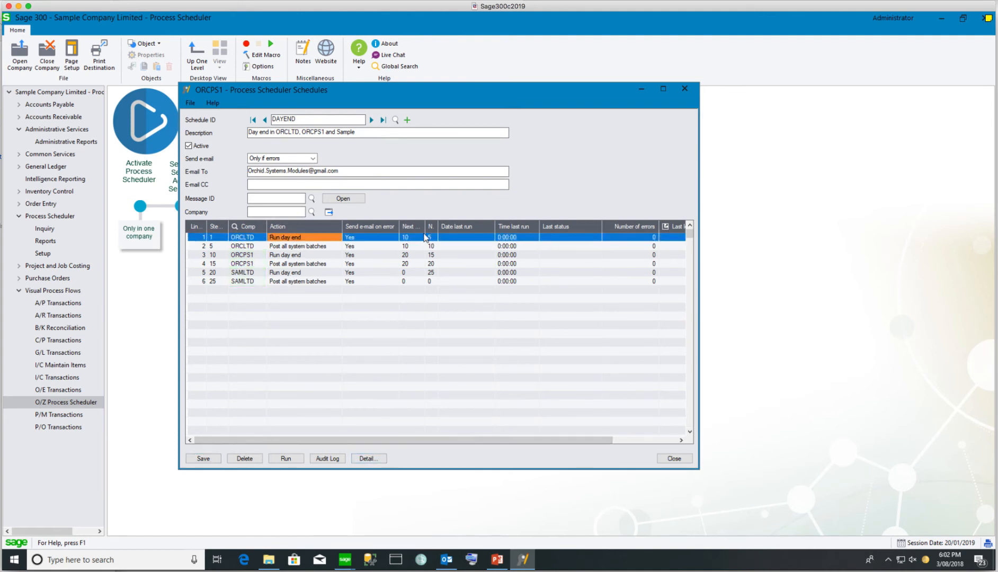
left_click_drag(426, 226, 542, 227)
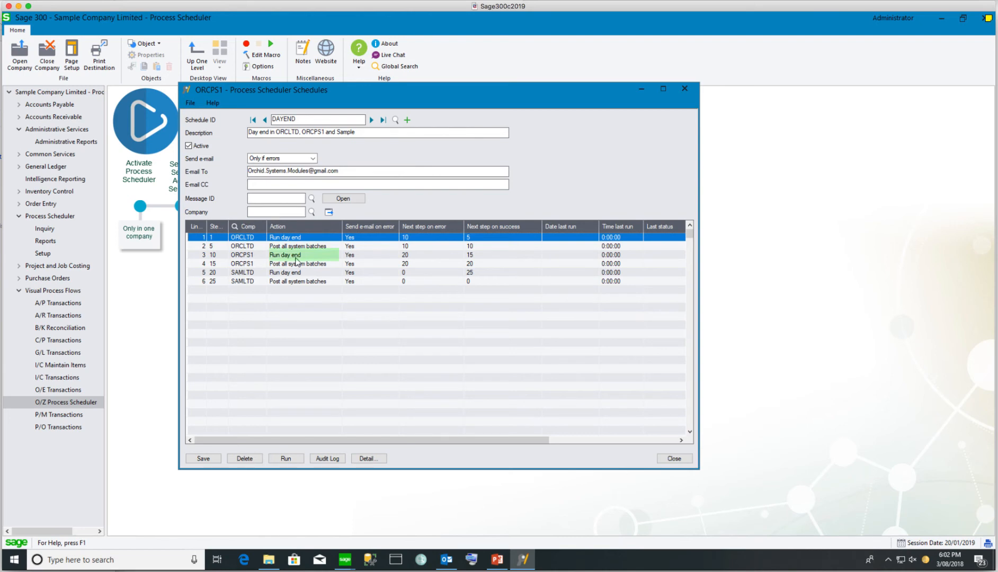
Review the DAYEND day-end step: Run day end action, e-mail on error Yes, and its log path
left_click(372, 460)
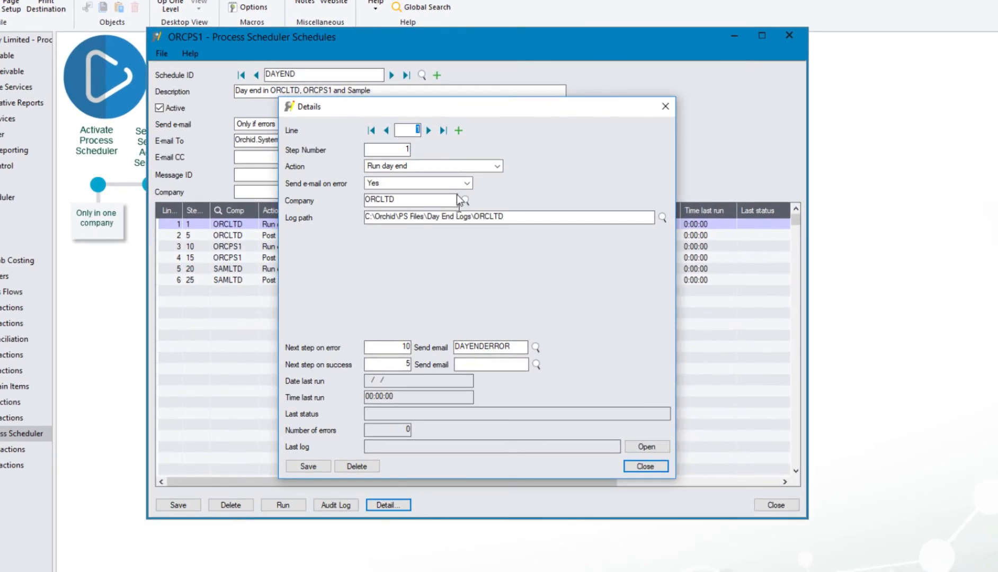
left_click(435, 166)
left_click(432, 181)
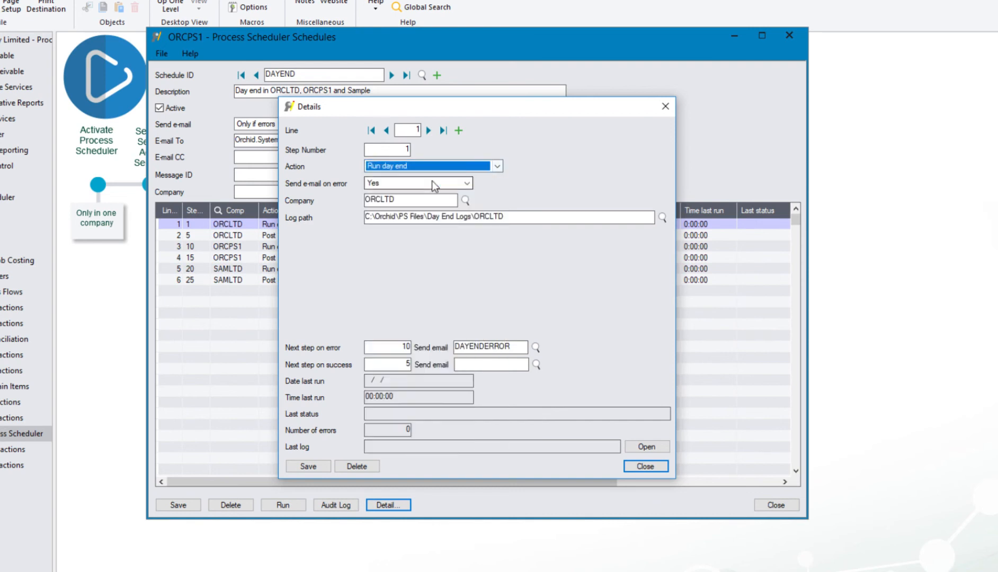
left_click(410, 185)
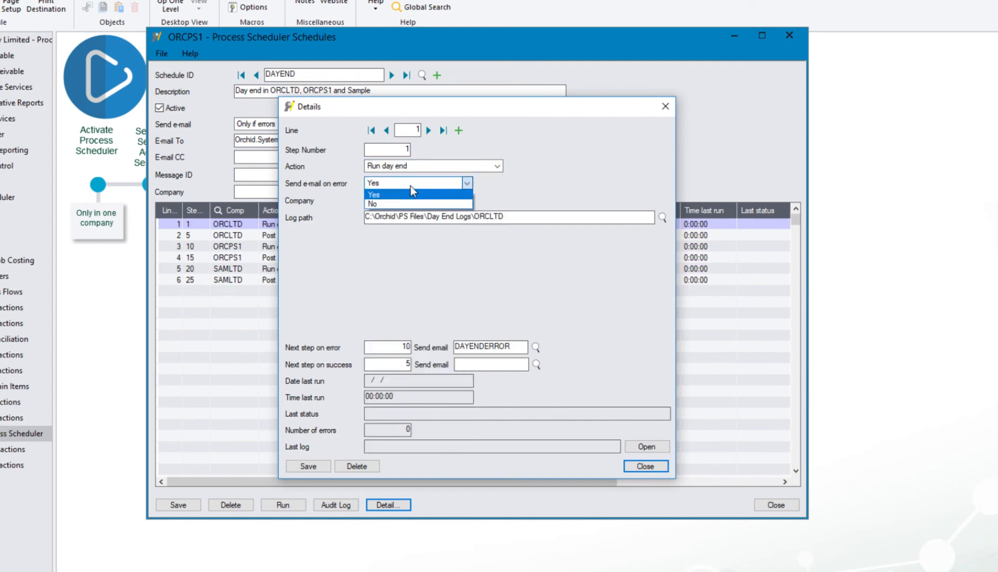
left_click(409, 194)
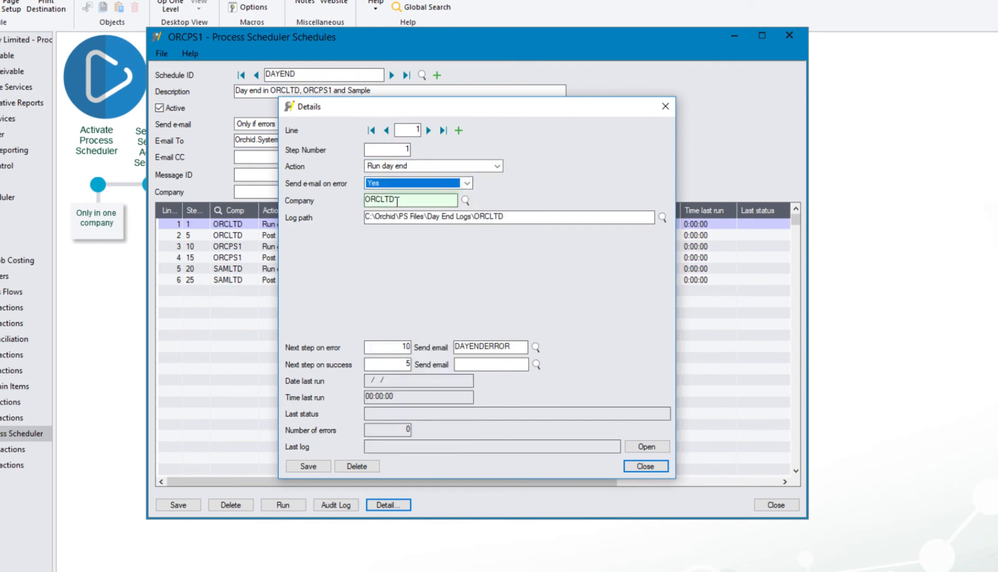
left_click_drag(532, 220, 342, 215)
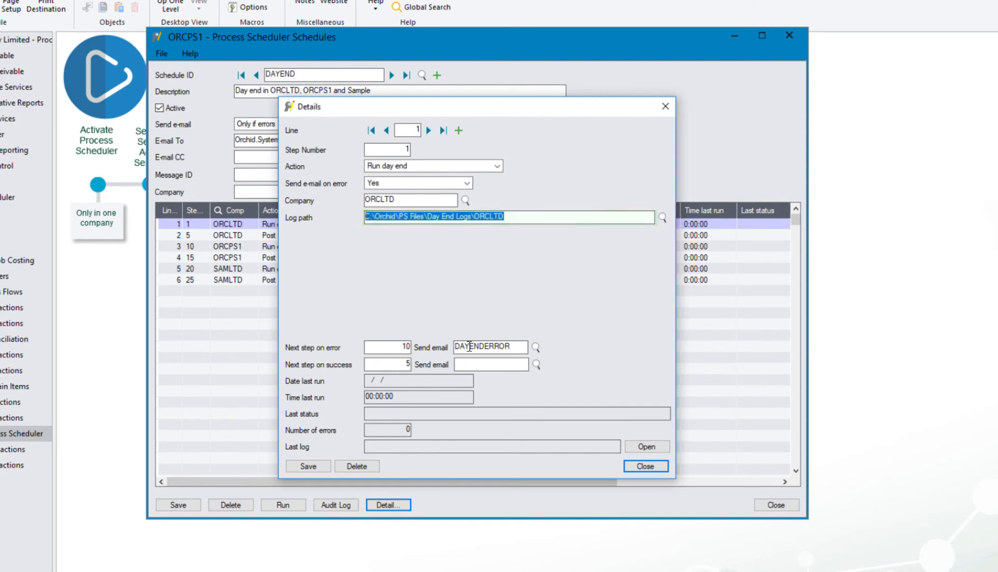
Move to the DAYEND schedule's second step and scroll through its list of available actions
left_click(428, 130)
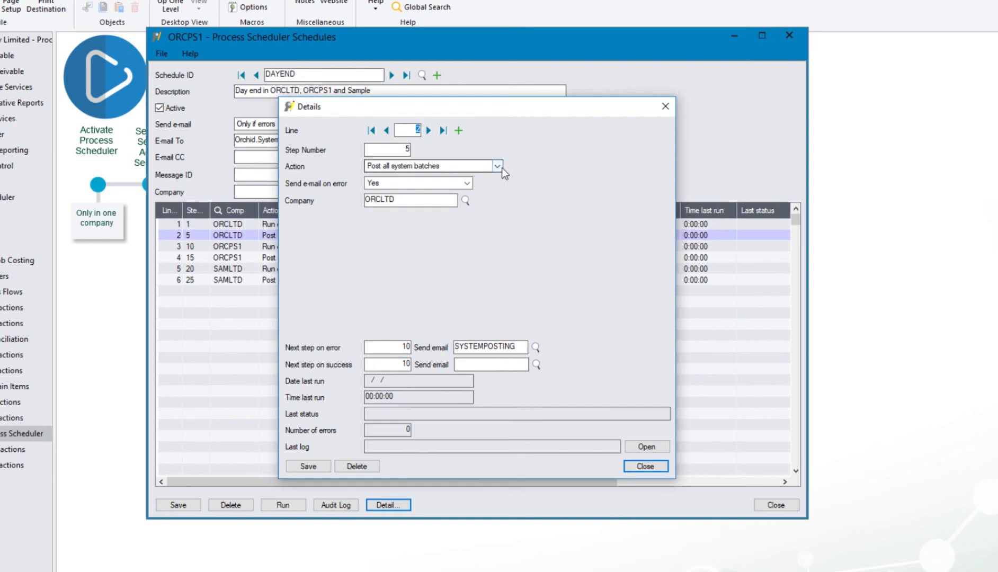
left_click(498, 166)
left_click_drag(498, 278, 502, 264)
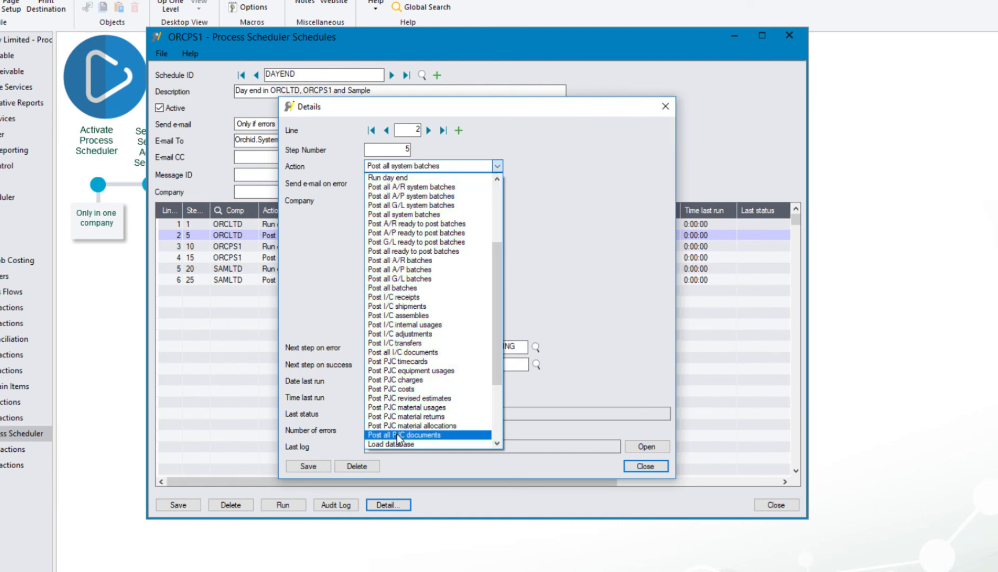
left_click(420, 261)
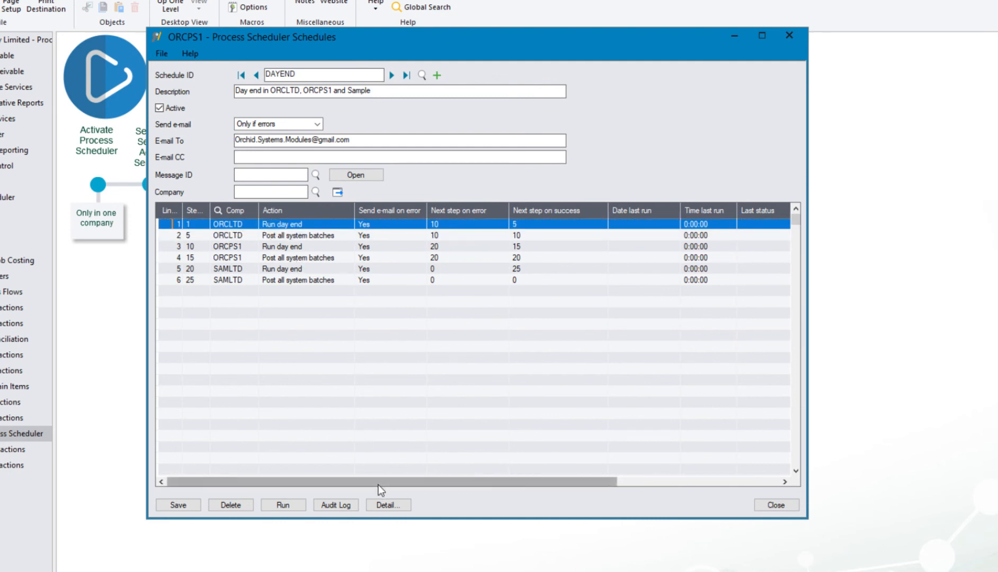
Open the first step's details and change its action to Load database
left_click(393, 503)
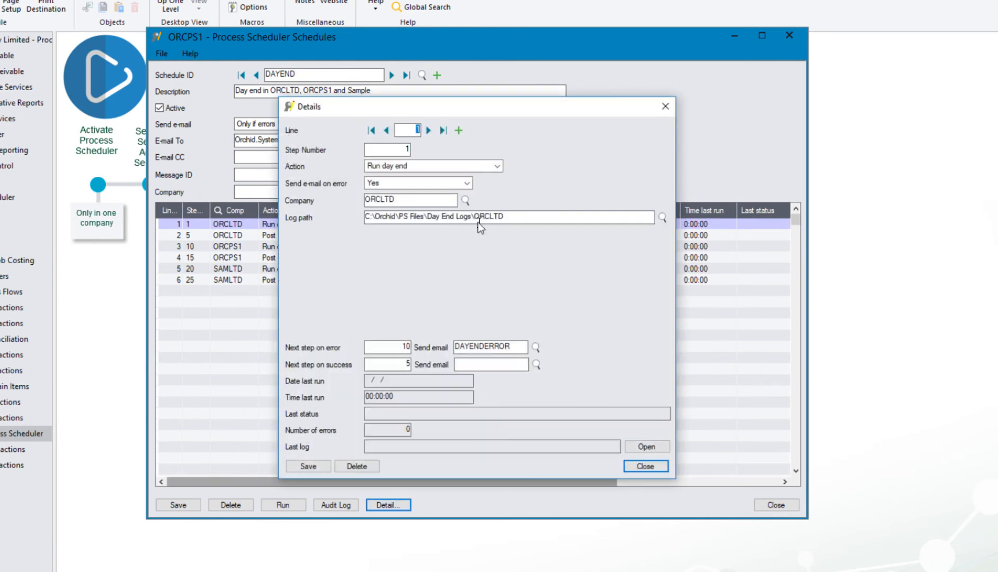
left_click(499, 169)
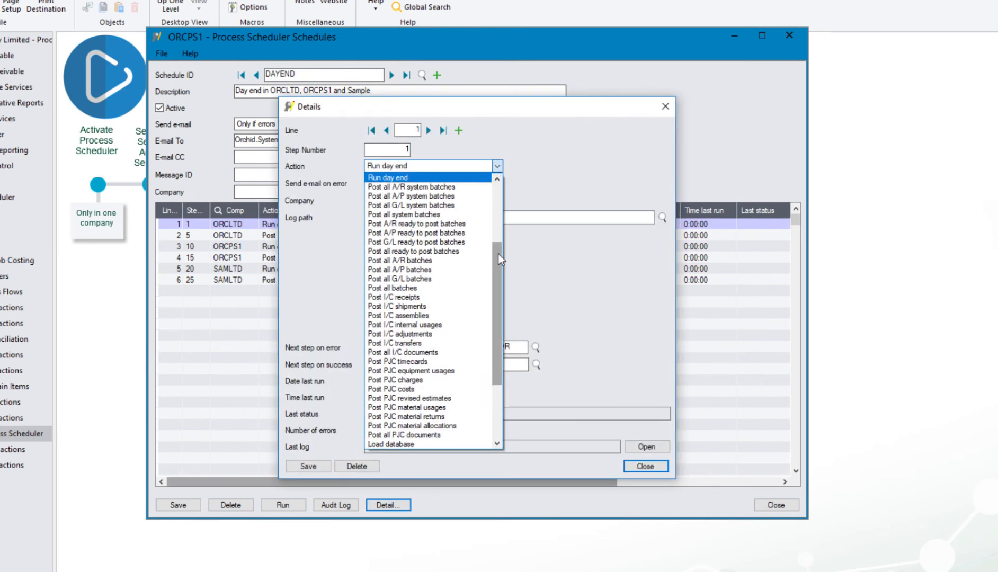
left_click_drag(498, 253, 497, 319)
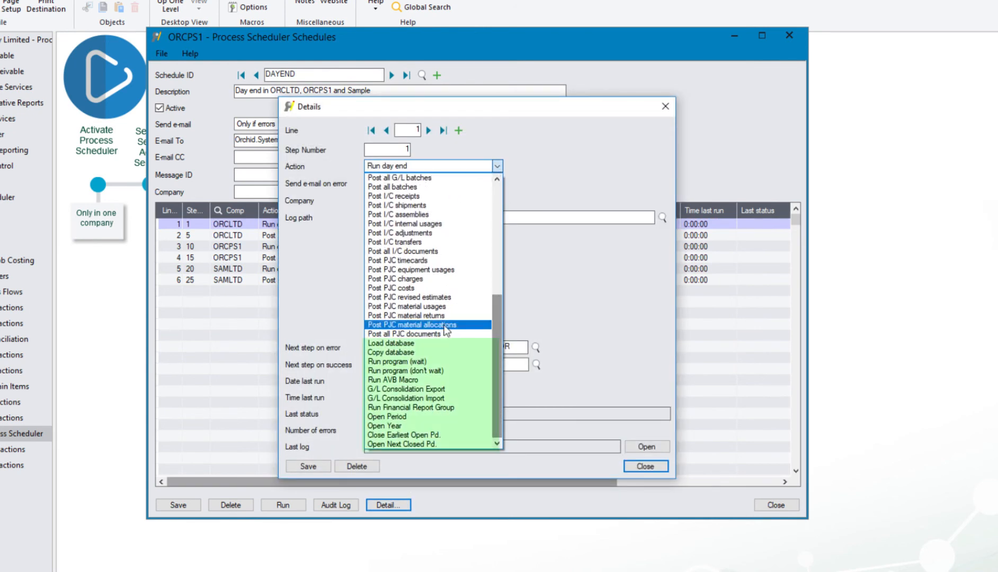
left_click(408, 344)
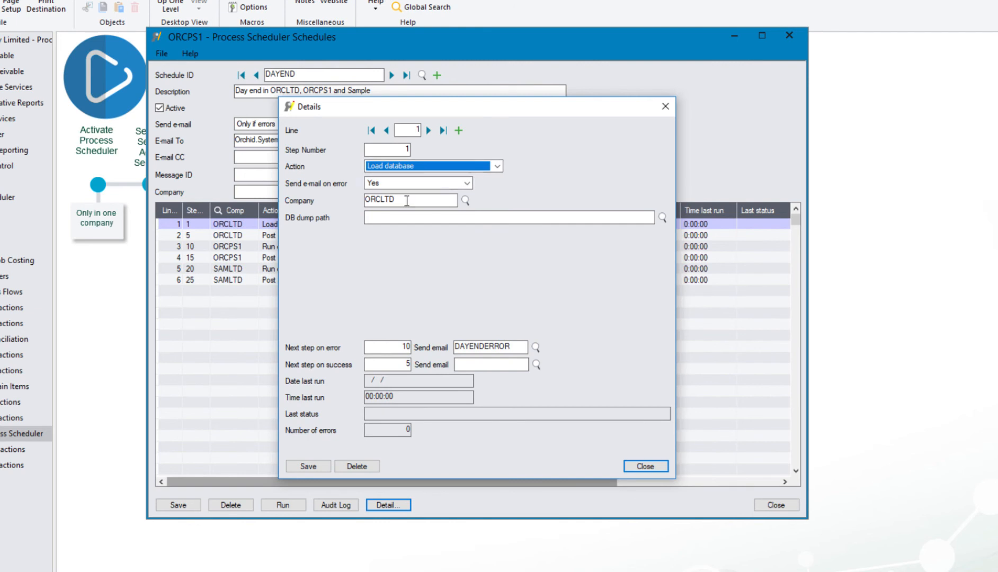
left_click(397, 218)
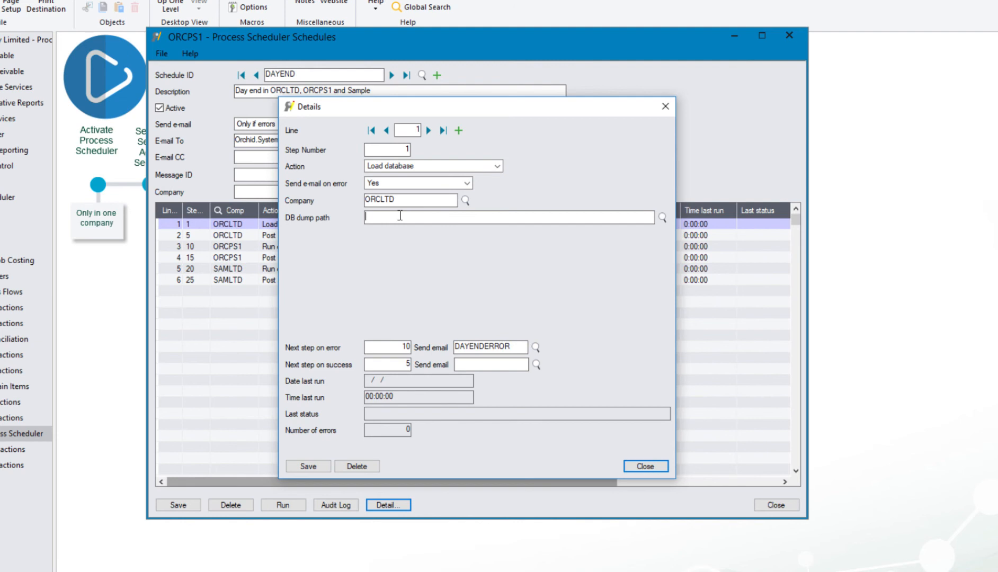
Change the first step's action again, this time to Copy database
left_click(419, 167)
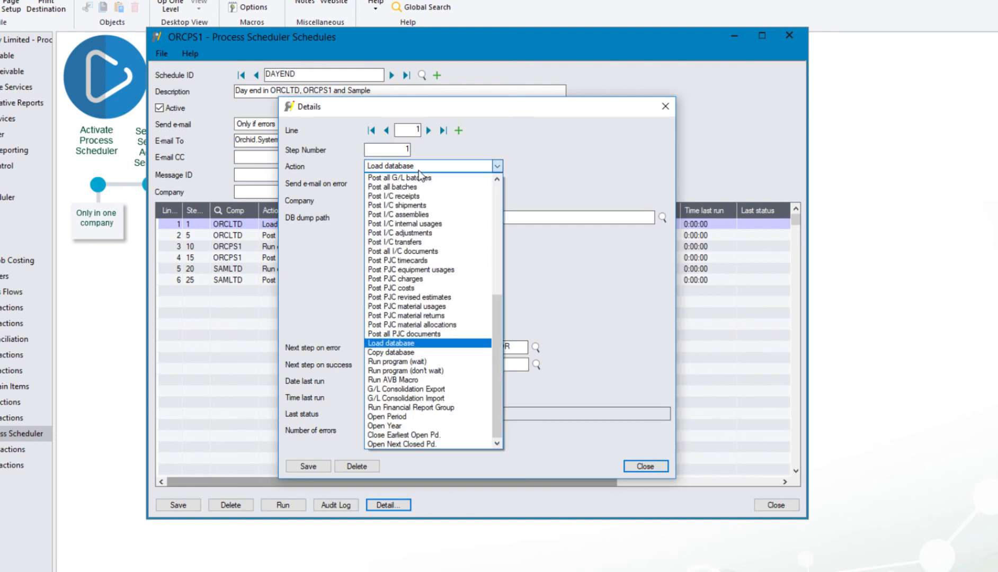
left_click(399, 351)
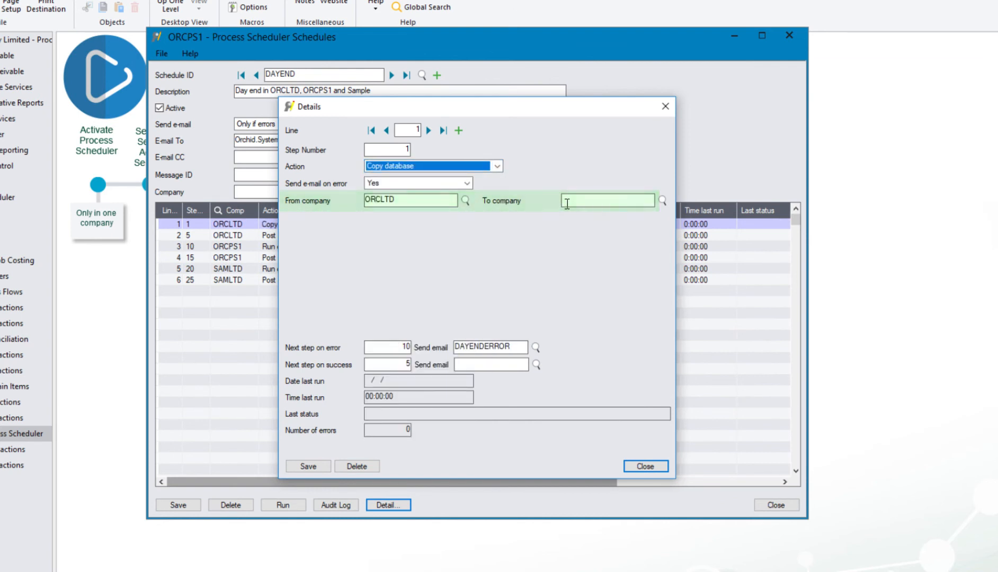
key("alt+Down")
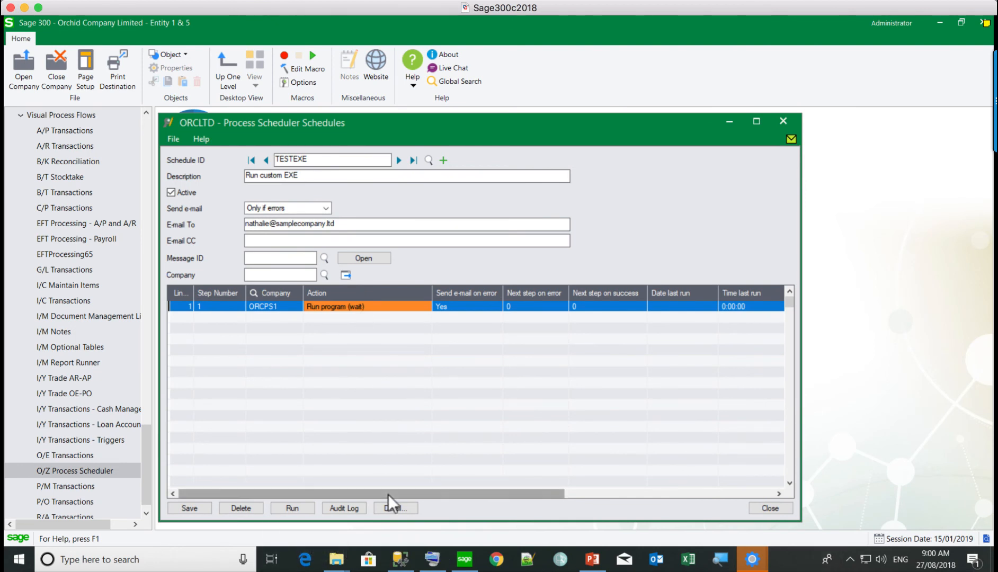
Open the details of the TESTEXE schedule's Run custom EXE step
left_click(392, 509)
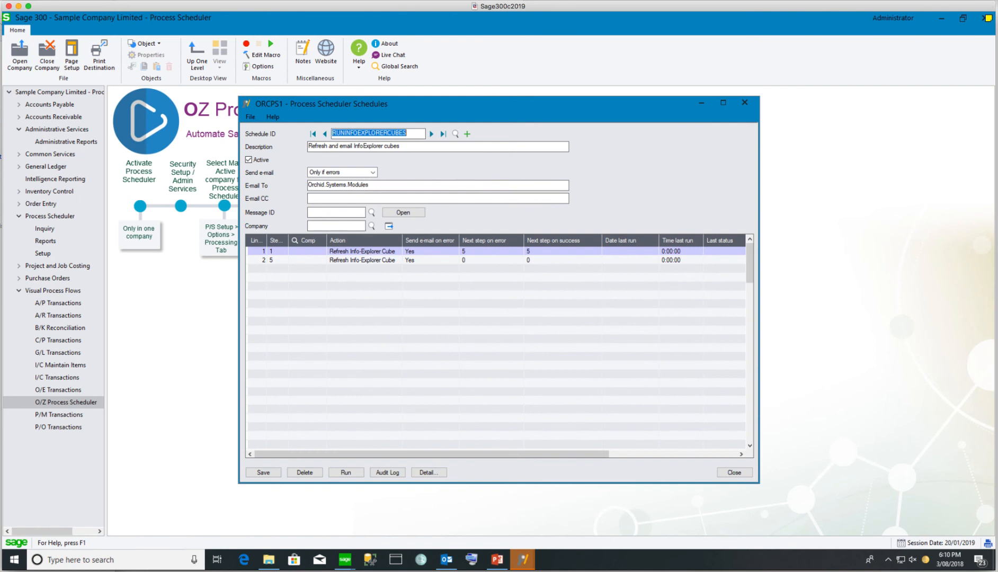
Review the first cube step, keeping Refresh Info-Explorer Cube and cancelling the cube file browse
left_click(425, 473)
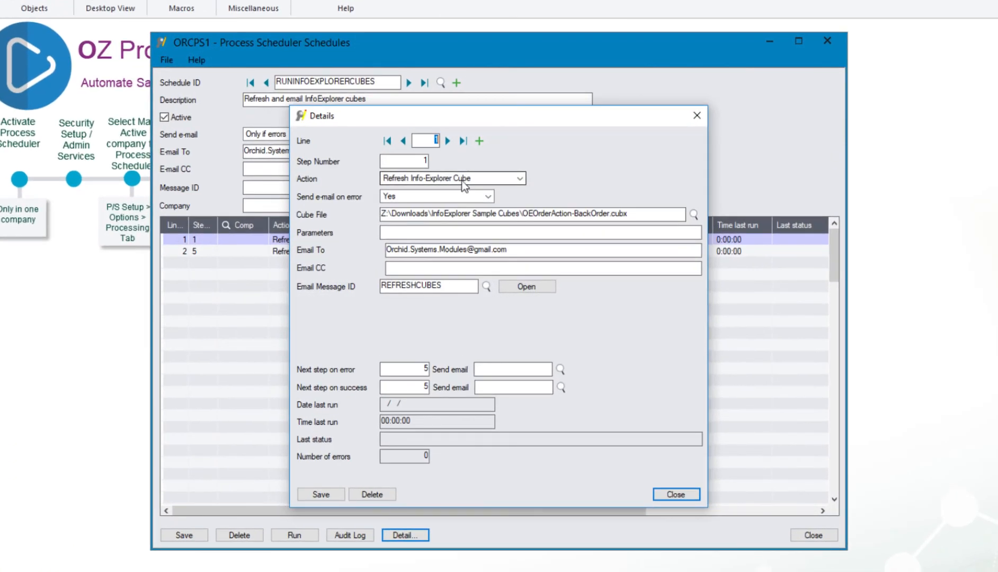
left_click(475, 210)
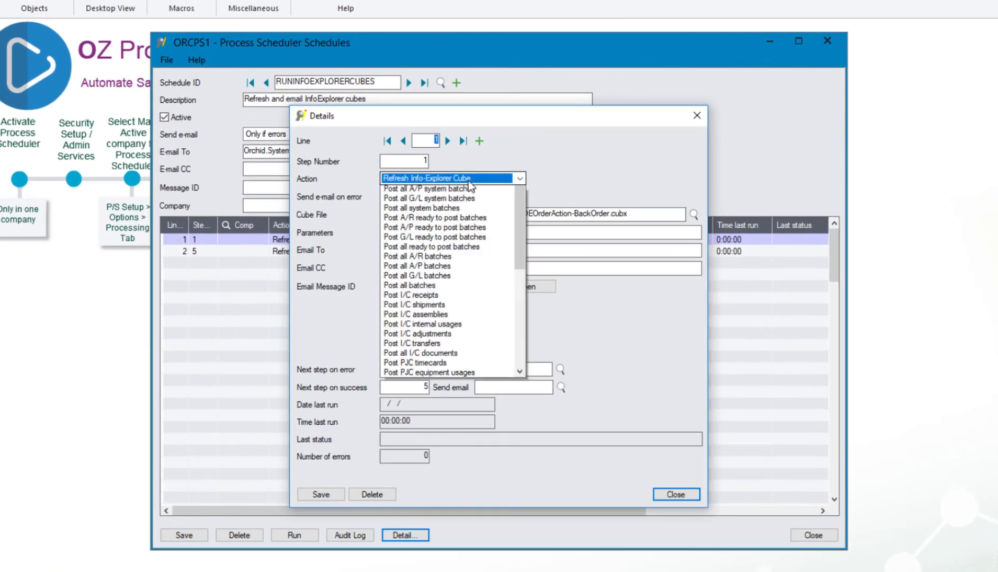
left_click(469, 185)
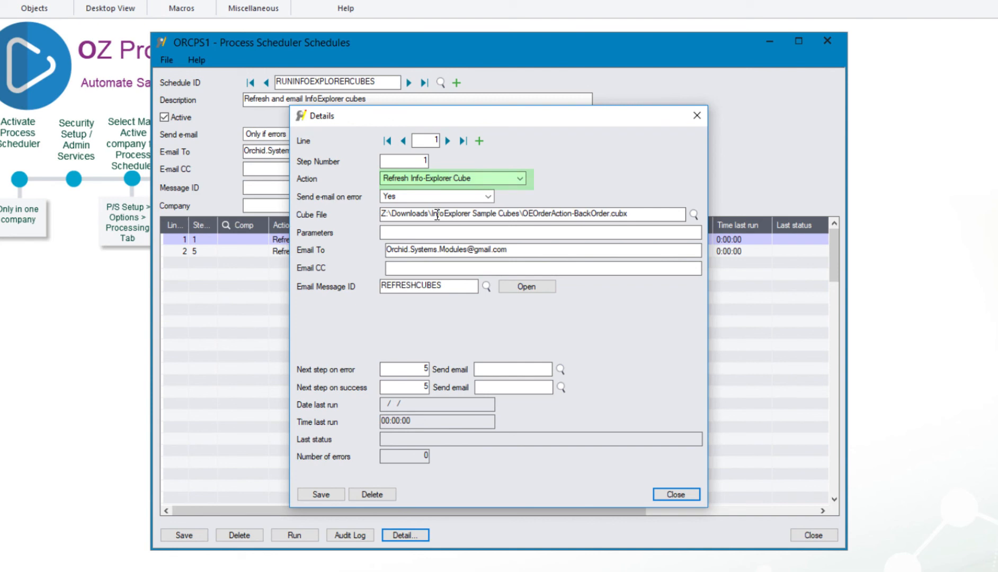
left_click(693, 214)
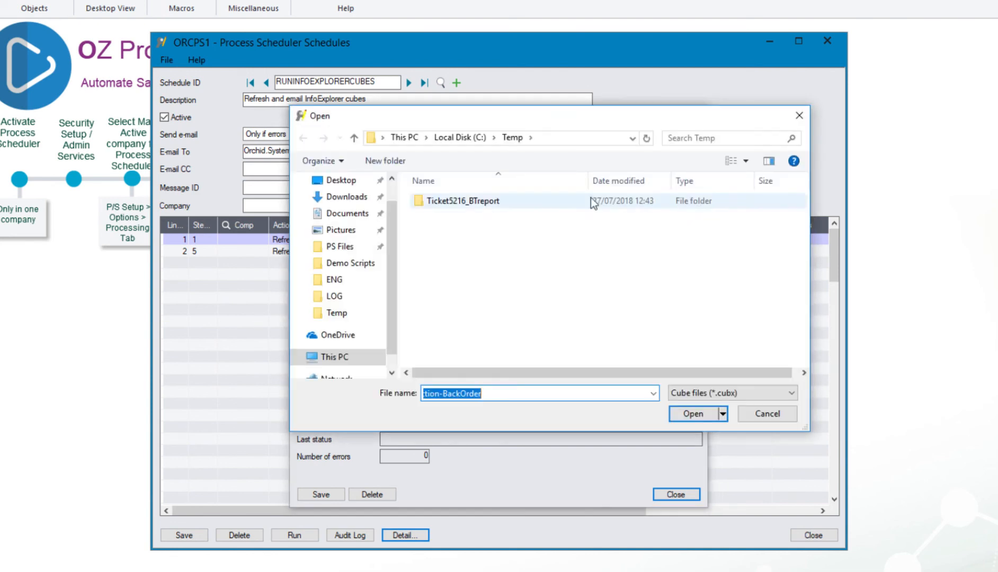
key("Escape")
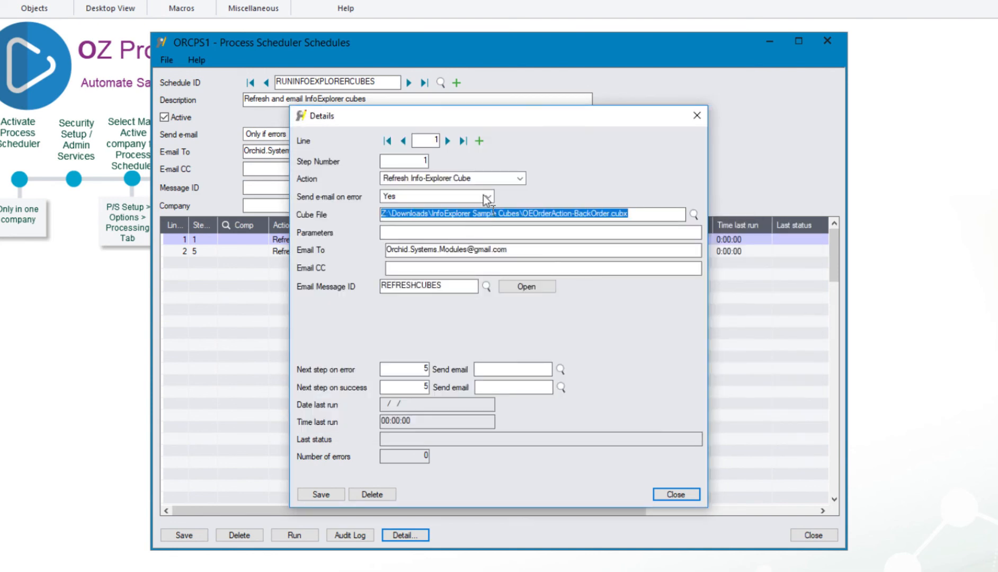
Move to the second cube refresh step and inspect its Parameters, Email To and Email Message ID
left_click(449, 141)
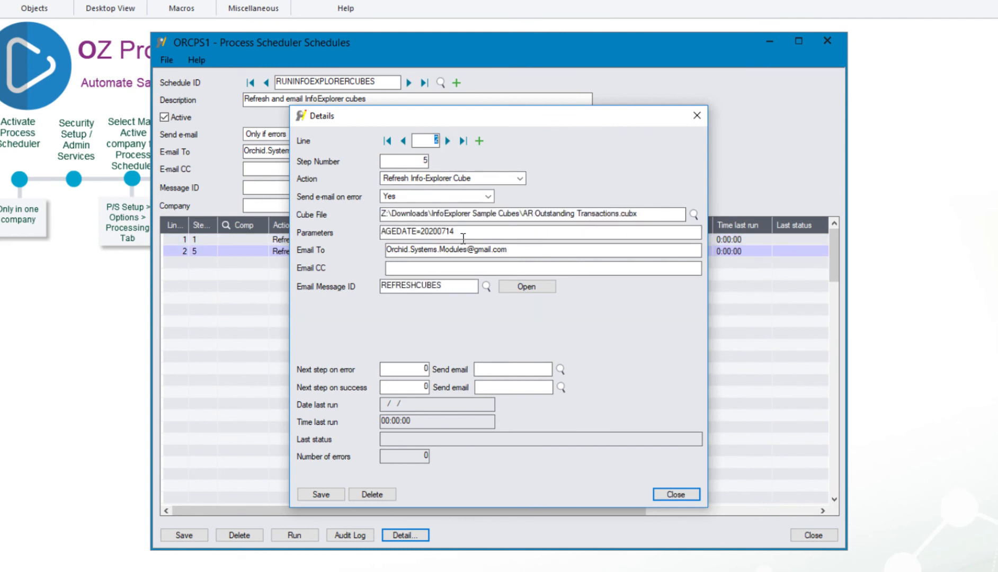
left_click_drag(453, 231, 369, 225)
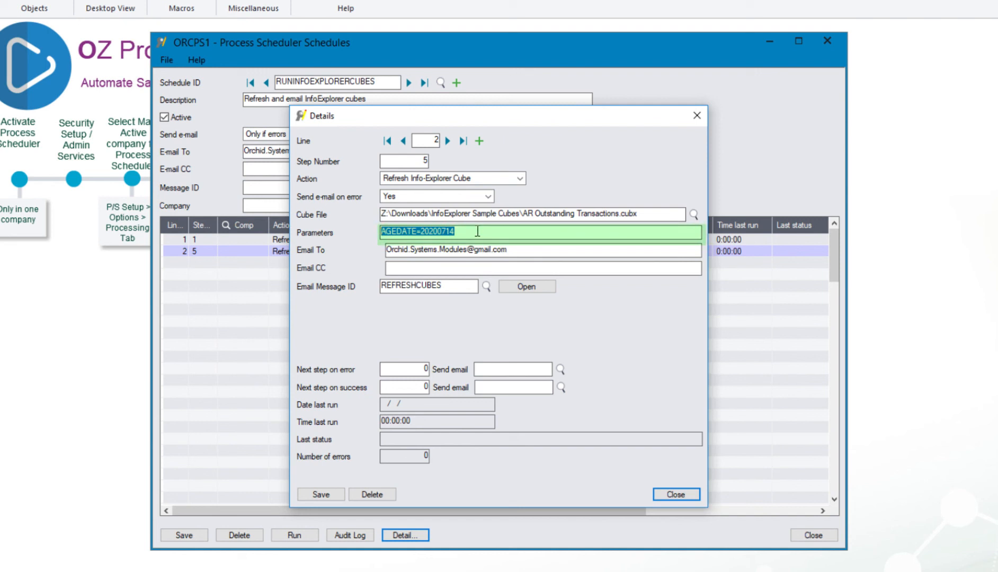
left_click(522, 251)
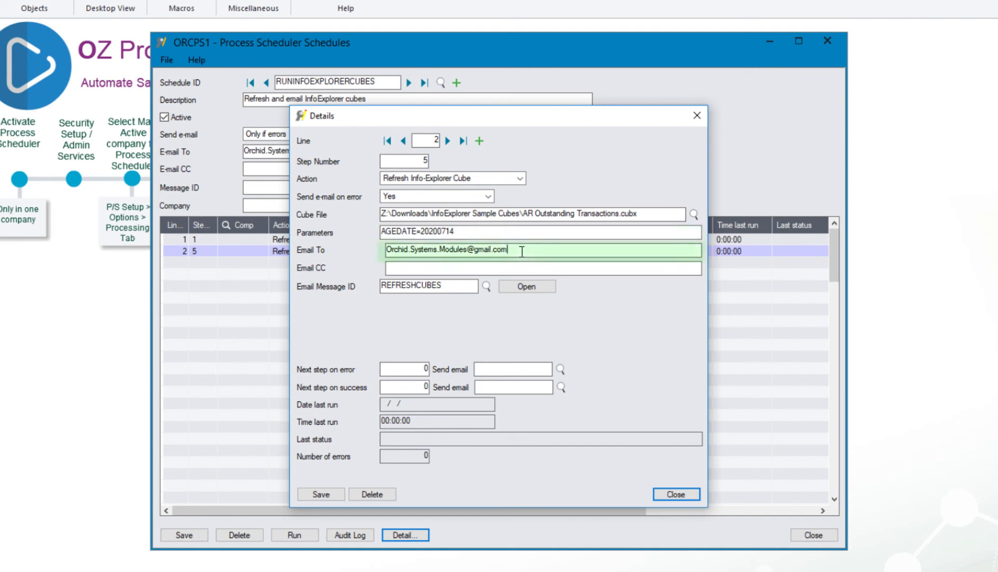
left_click(448, 287)
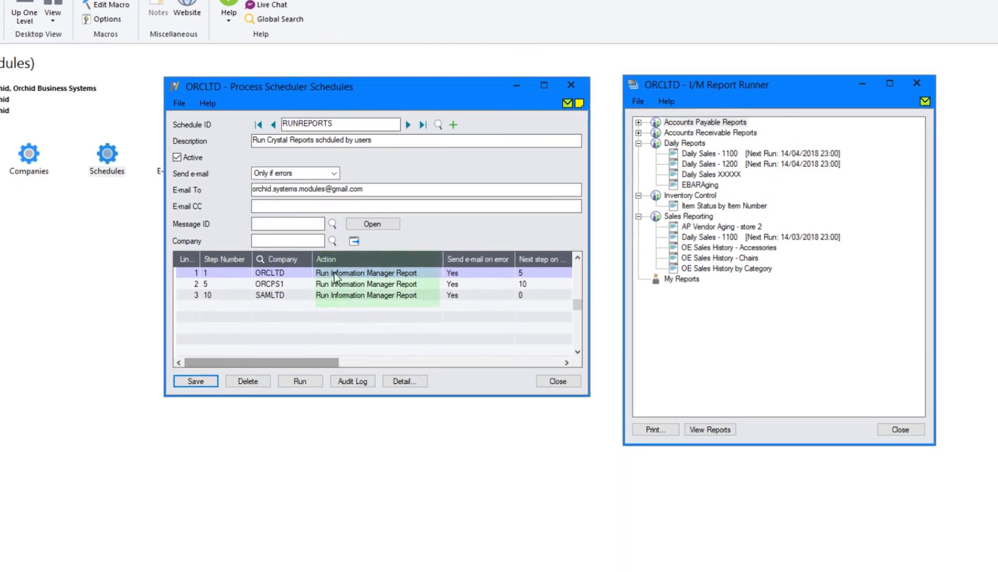
Open the details of RUNREPORTS step 1, the ORCLTD Run Information Manager Report
left_click(300, 382)
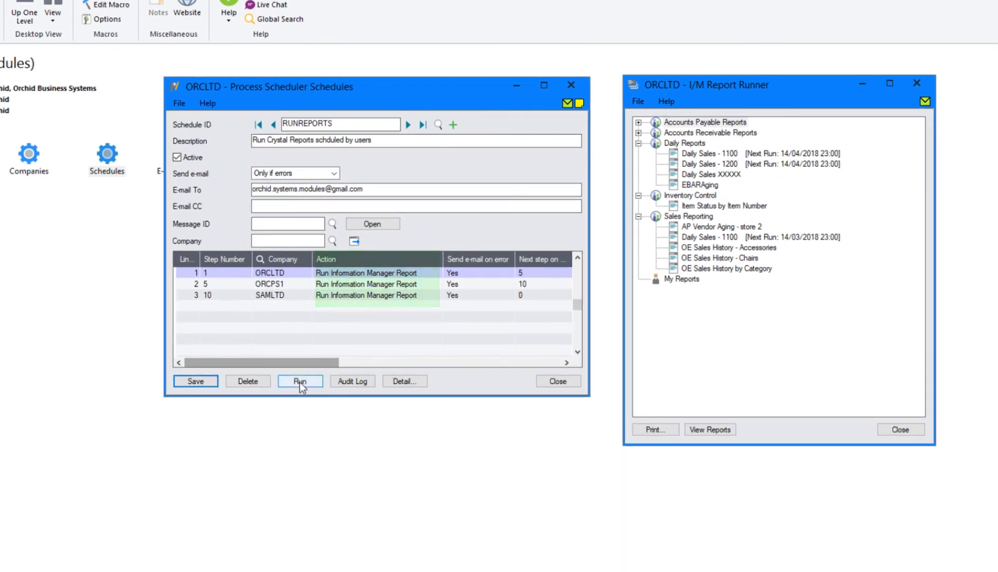
left_click(394, 383)
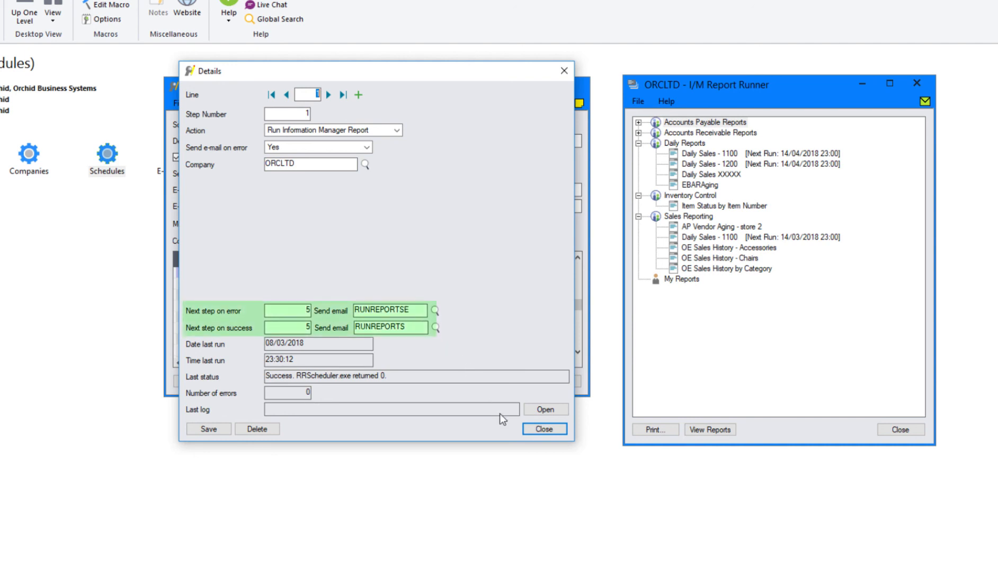
Close the ORCLTD report step's Details dialog to see all three RUNREPORTS steps
left_click(545, 428)
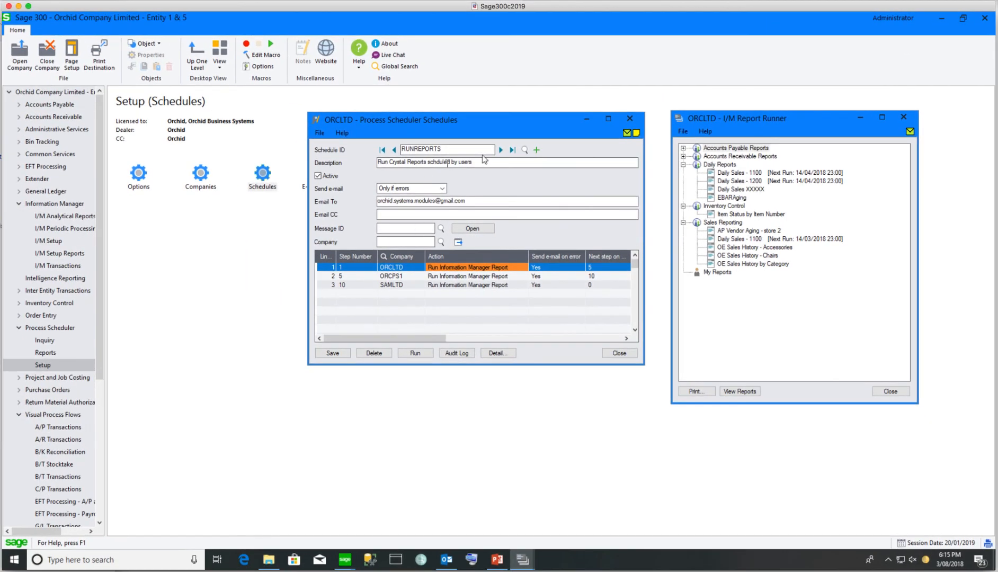
Pick RUNFINANCIALREPORT from the Schedule ID finder and open its Department 200 first step
left_click(525, 149)
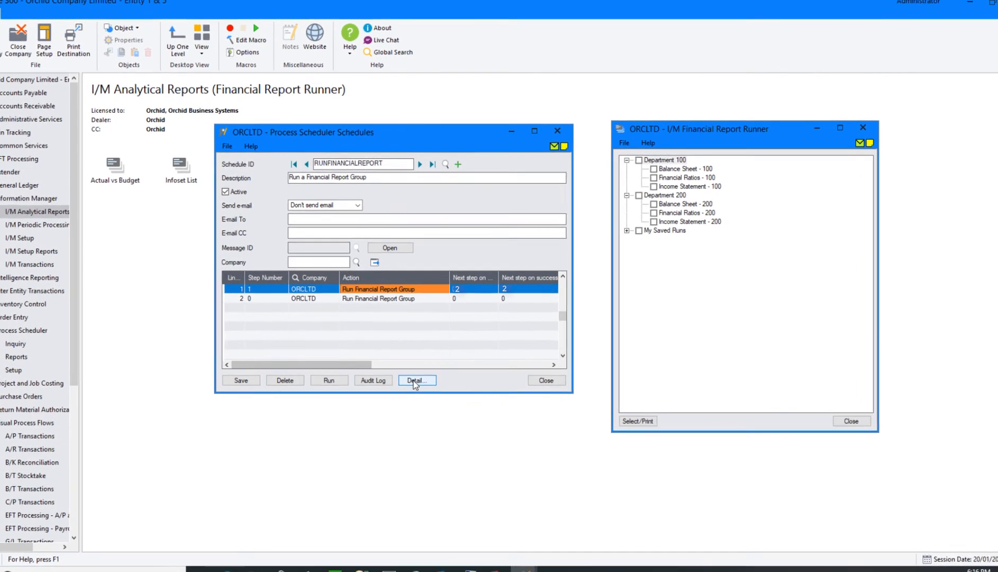
left_click(414, 381)
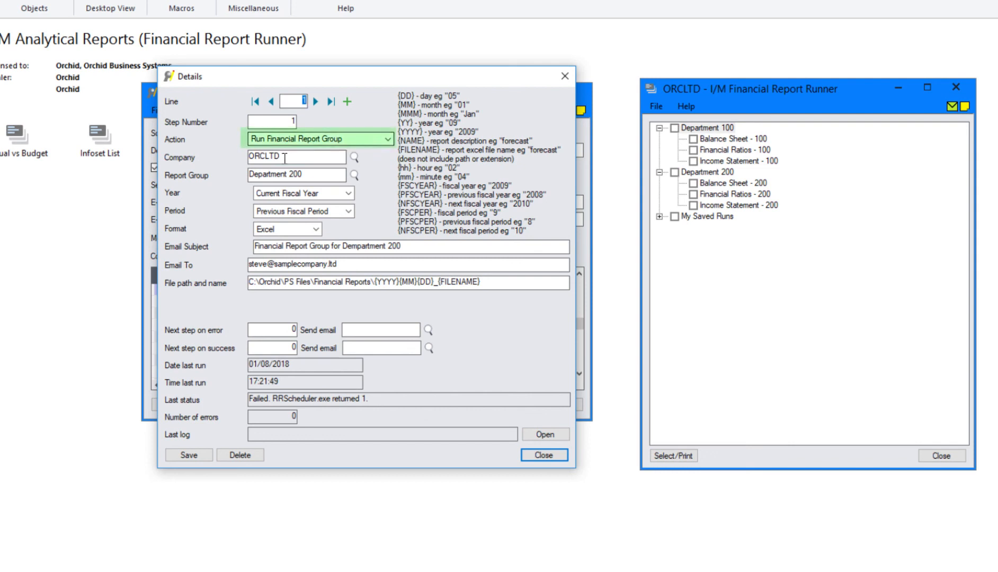
left_click(318, 175)
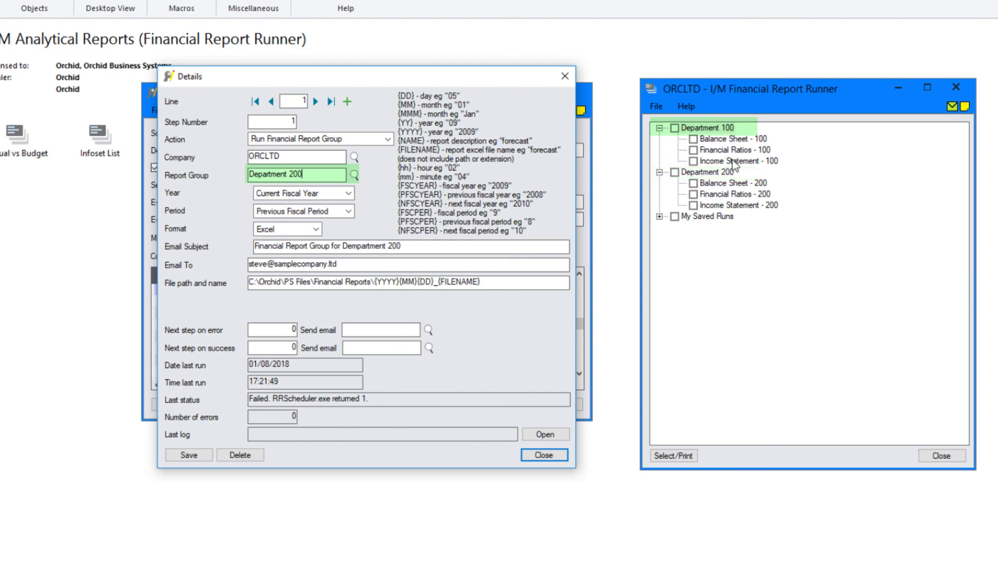
left_click(305, 195)
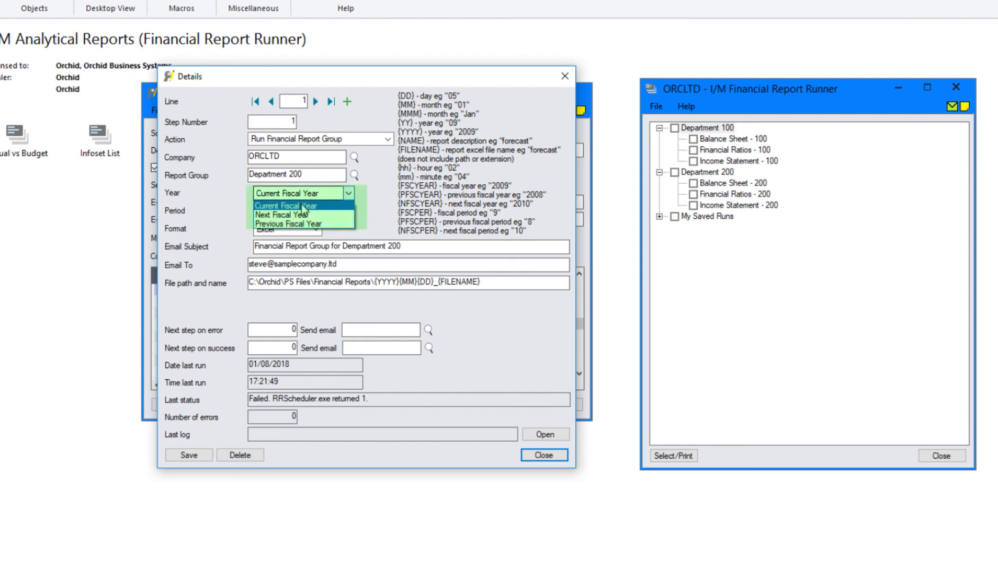
left_click(297, 205)
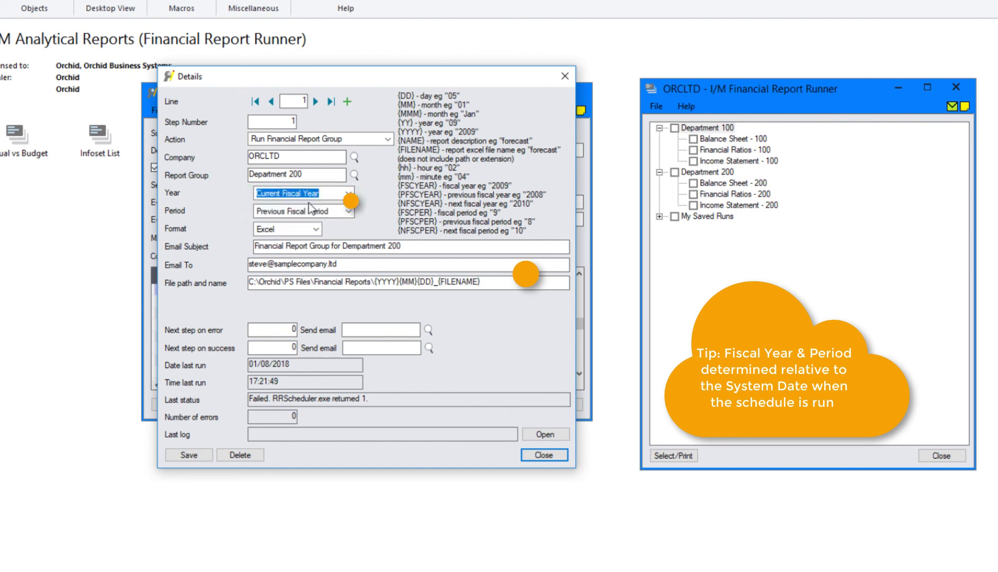
left_click(317, 212)
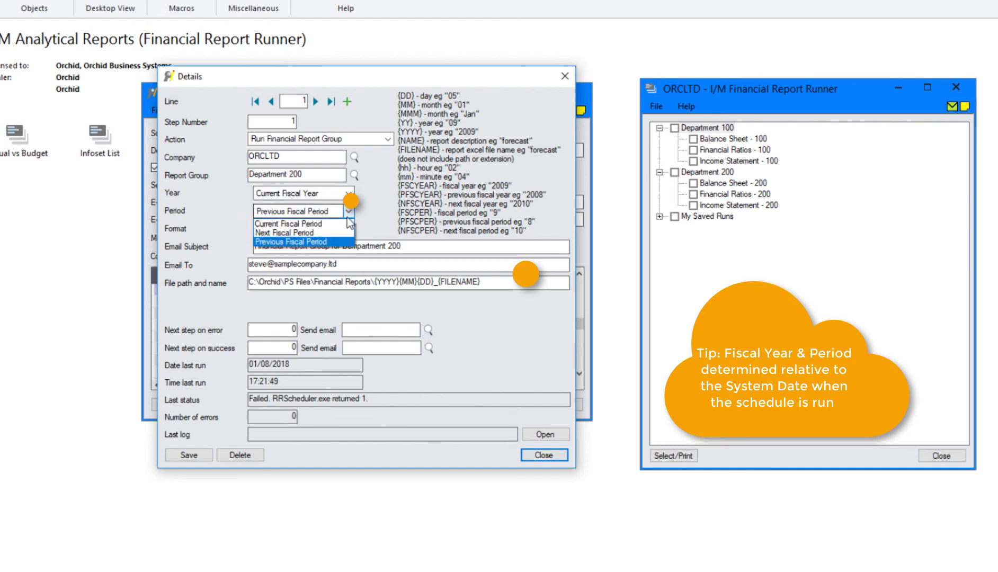
left_click(348, 211)
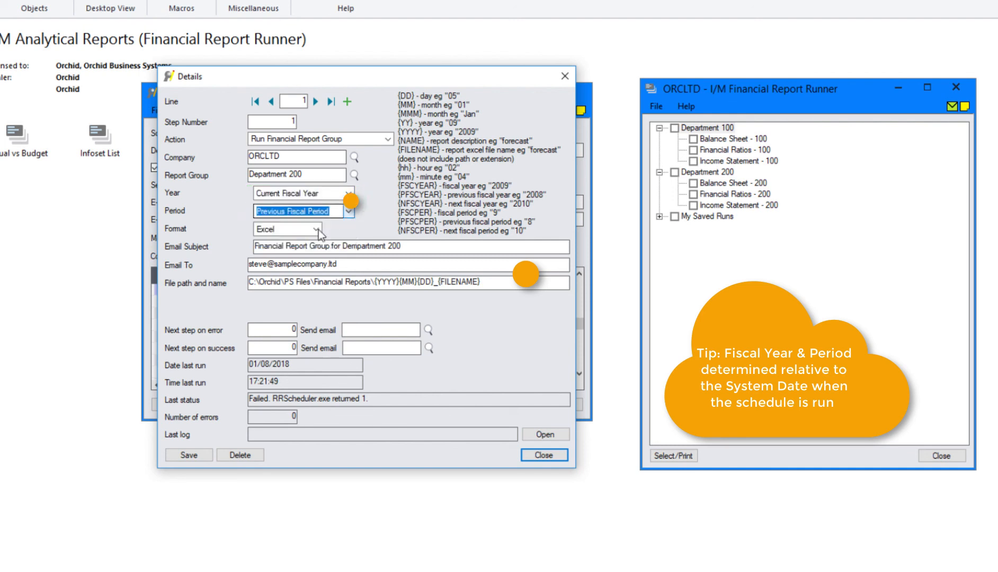
left_click(316, 229)
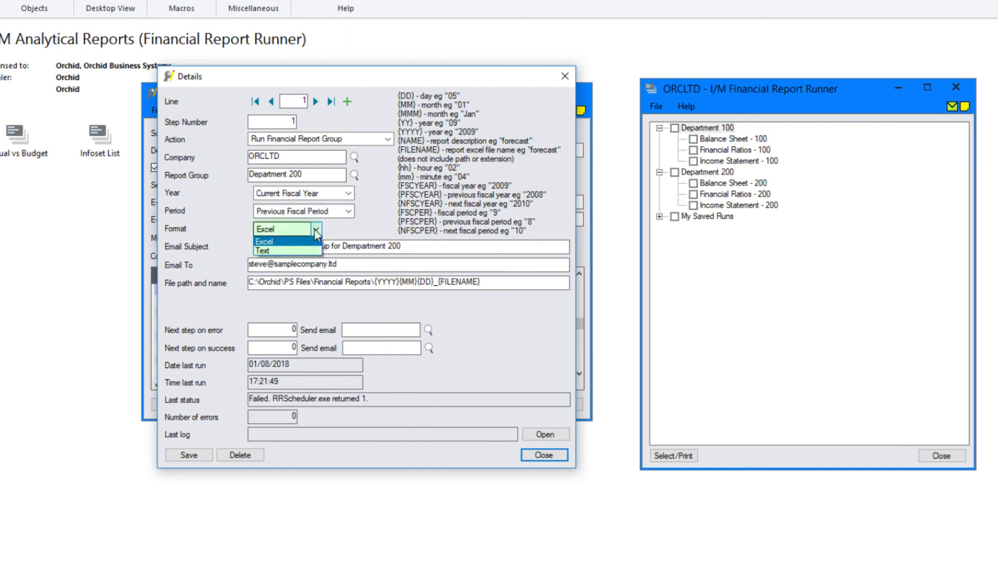
left_click(316, 231)
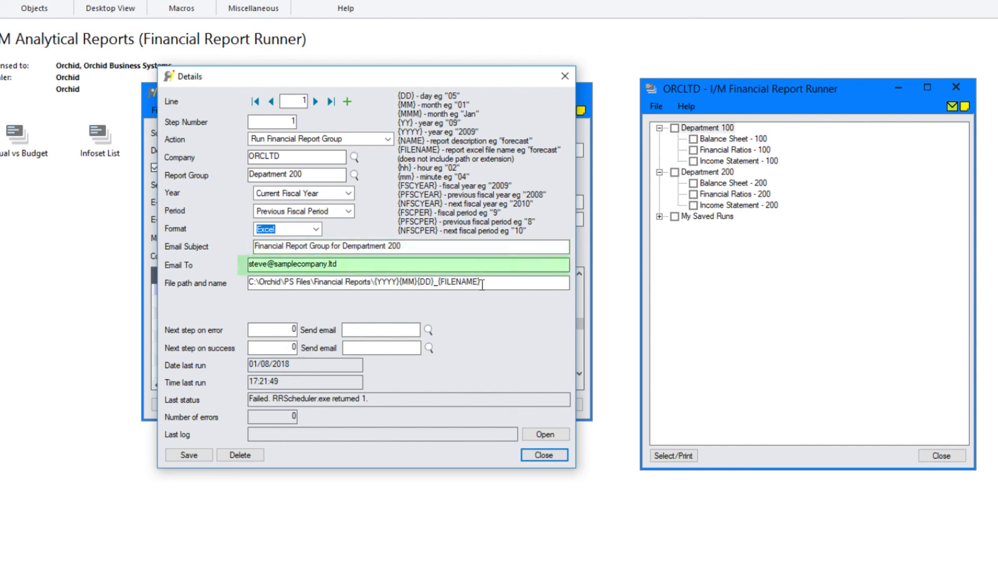
left_click_drag(506, 282, 220, 279)
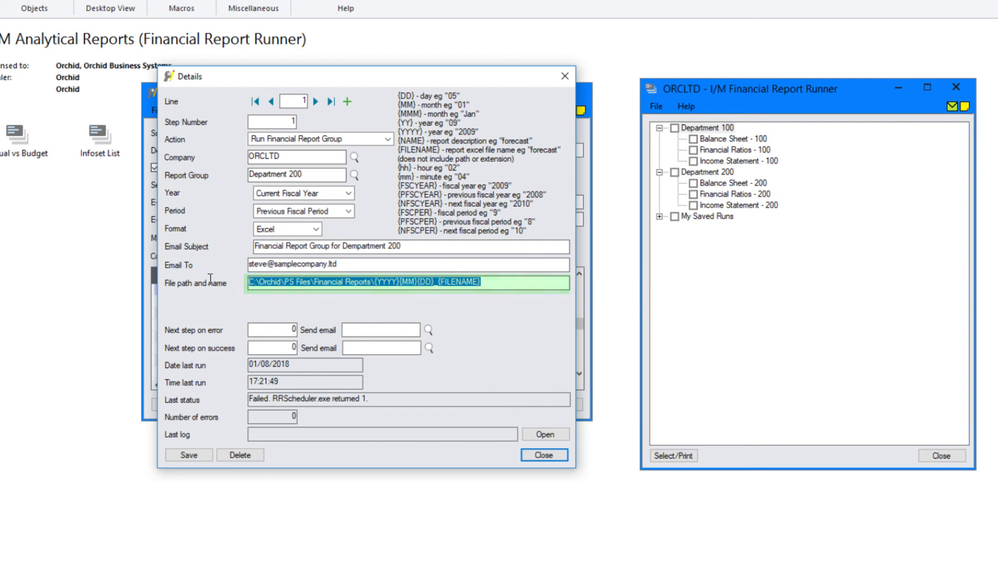
left_click(493, 284)
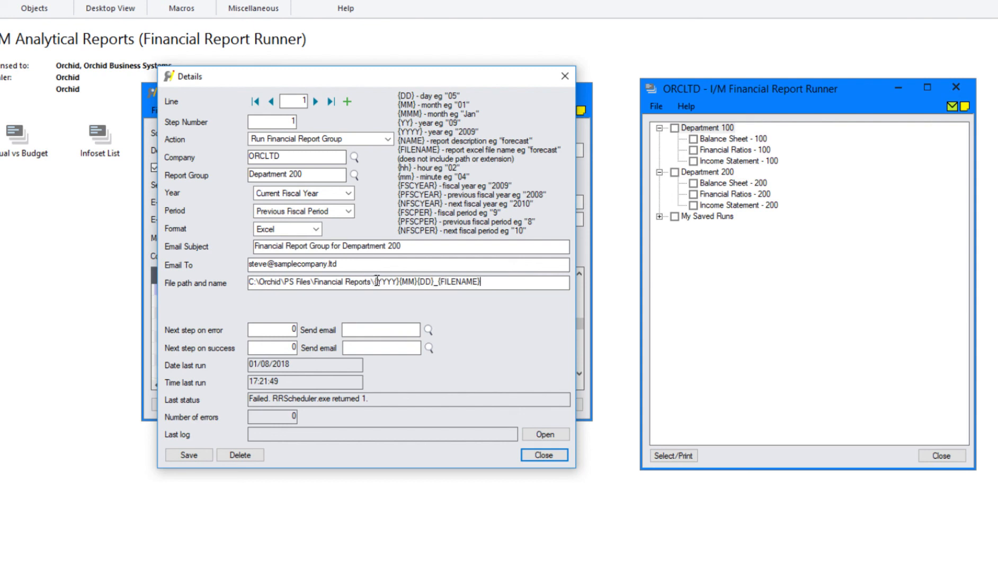
left_click_drag(375, 280, 398, 280)
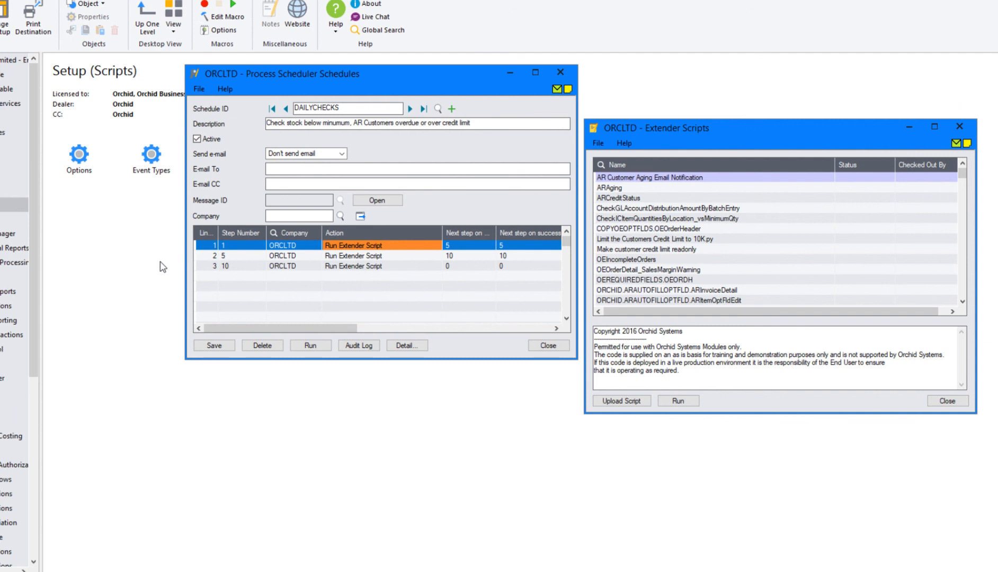
Open DAILYCHECKS step 1's details, which raises the 'bad password' connection error
left_click(404, 346)
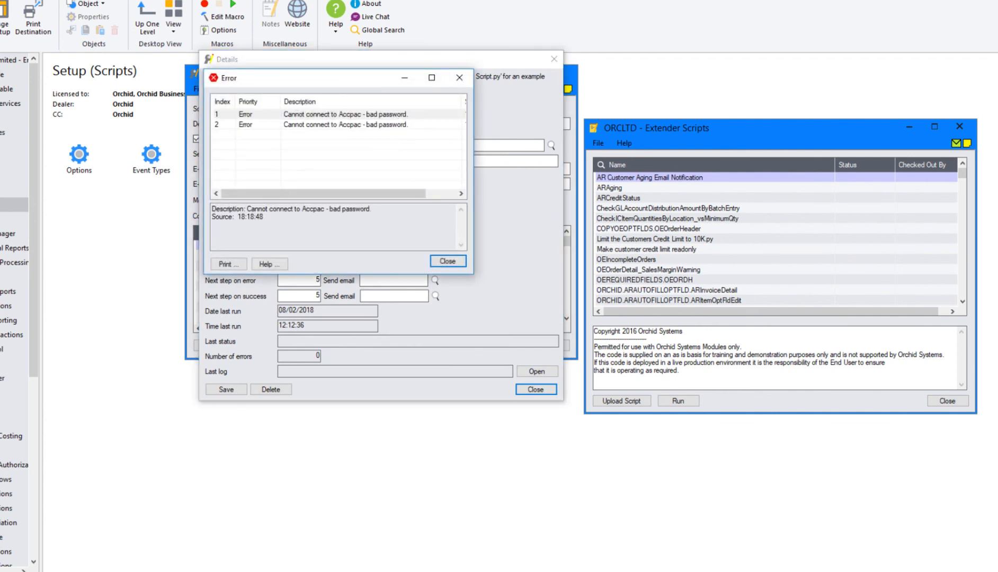
Dismiss the error, compare the CheckICItemQuantities and CheckGLAccountDistribution scripts, then advance to step 2
left_click(448, 260)
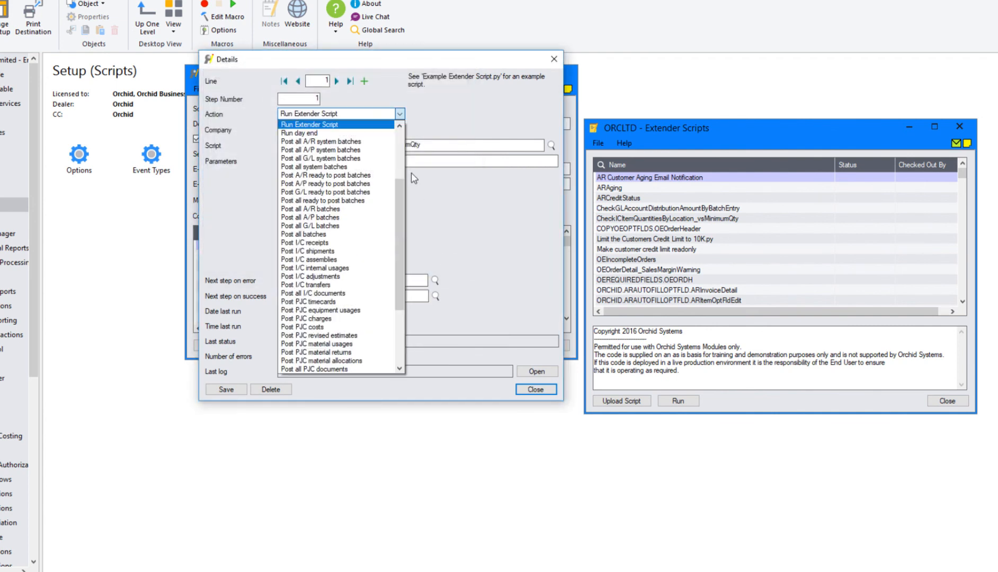
left_click(327, 125)
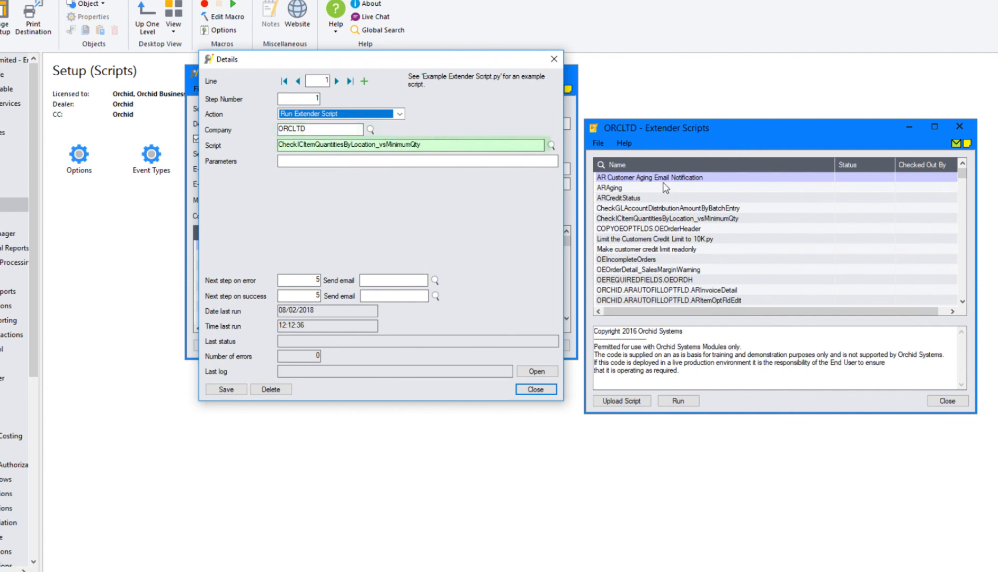
left_click(644, 219)
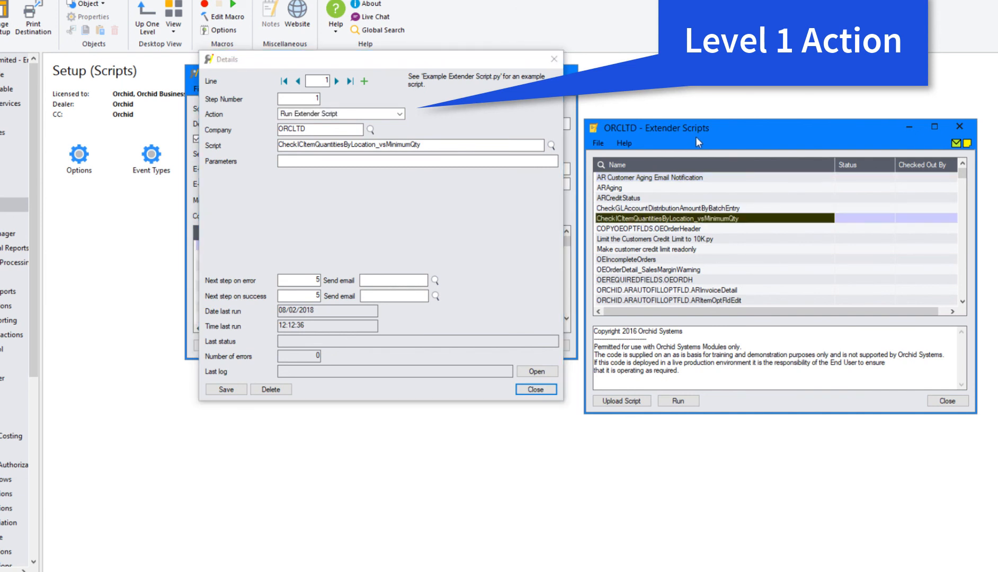
left_click(644, 209)
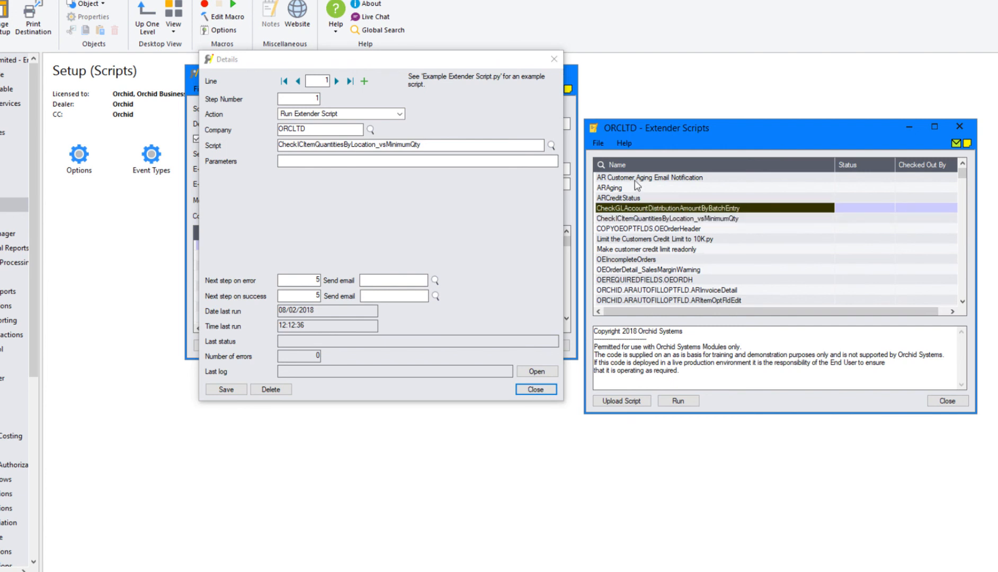
left_click(617, 219)
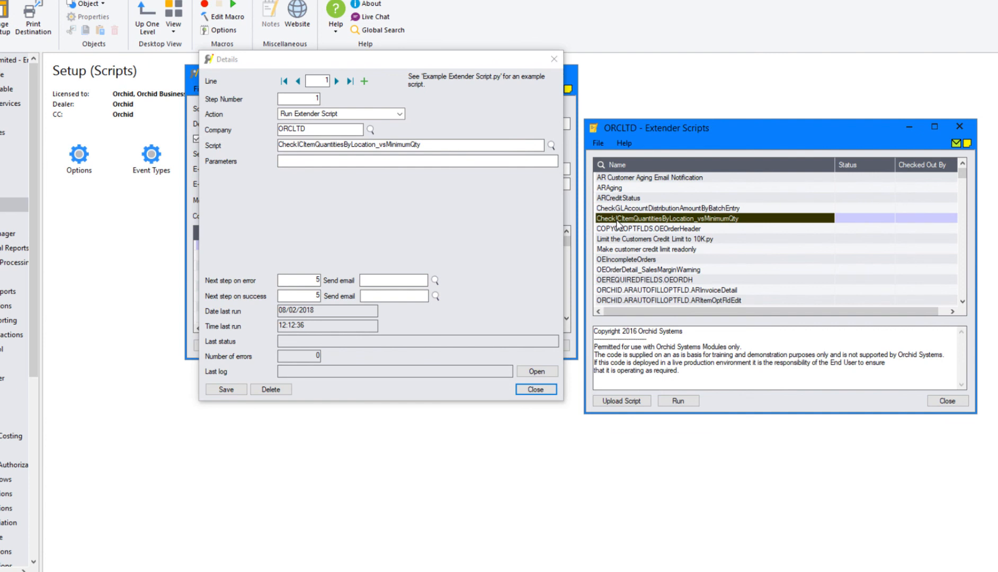
left_click(623, 209)
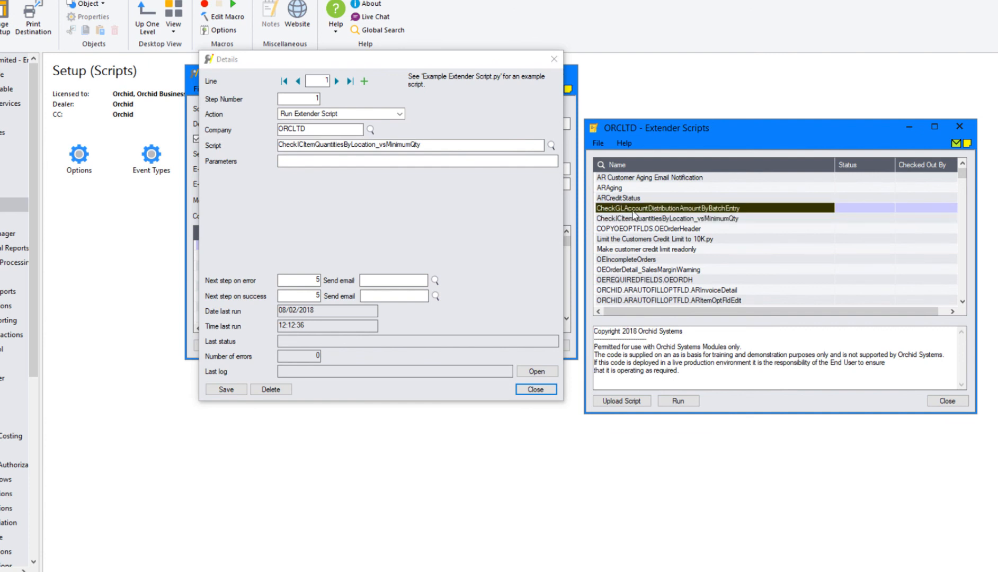
left_click(337, 81)
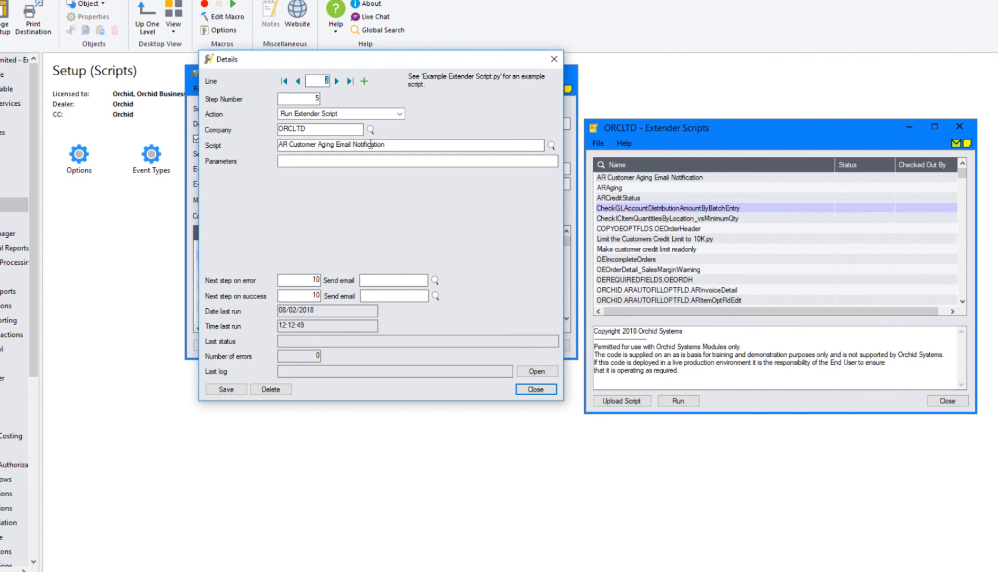
Display line 3, step 10 (ORCLTD Extender script CheckGLAccountDistributionAmountByBatchEntry), and select its script name and on-error value 0
left_click_drag(370, 58, 366, 168)
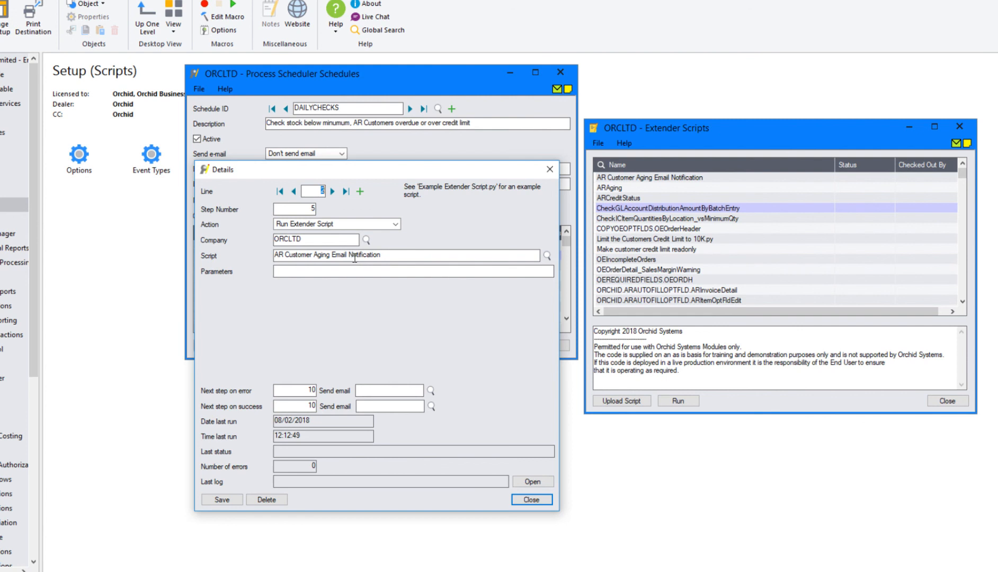
left_click(334, 191)
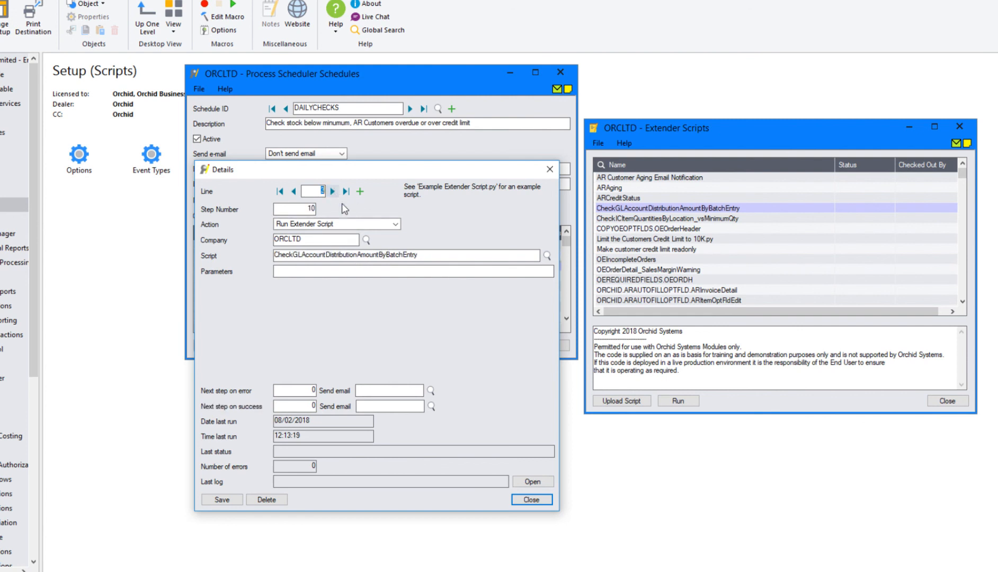
double_click(338, 256)
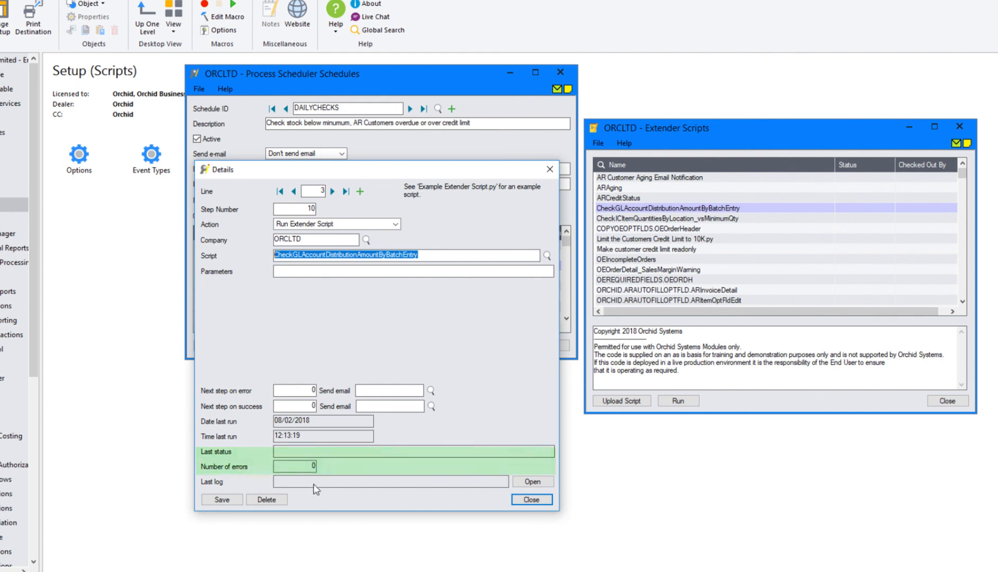
left_click(298, 392)
left_click_drag(299, 391, 326, 388)
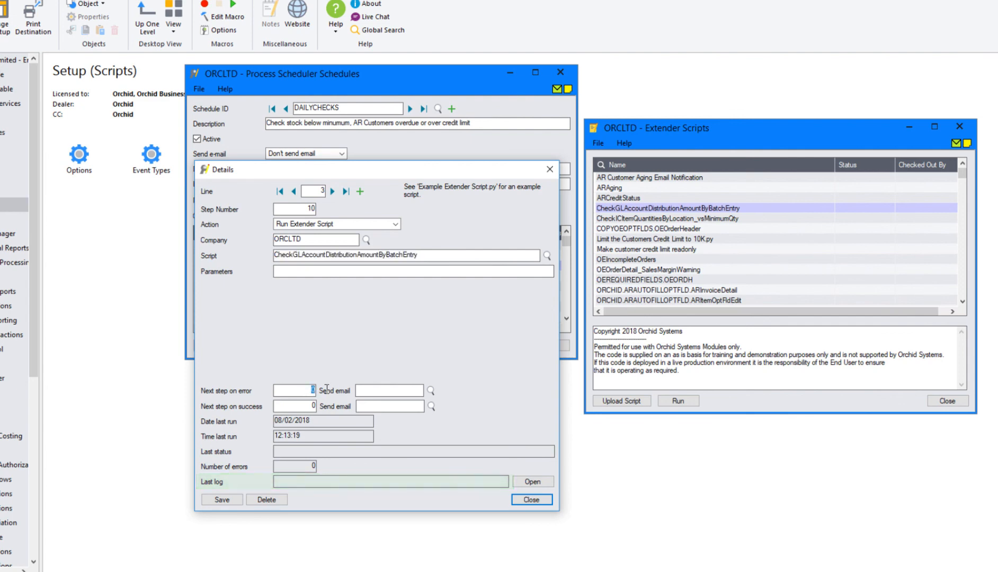